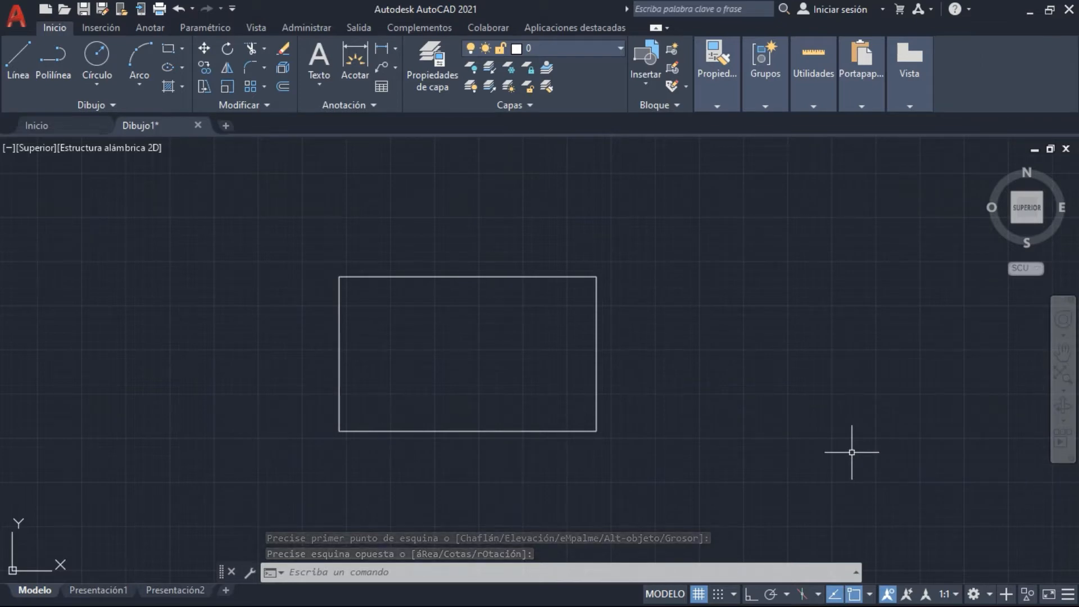
# Select the existing rectangle by different edges to check that it behaves as one object, and clear the selection
pyautogui.click(852, 452)
pyautogui.click(579, 354)
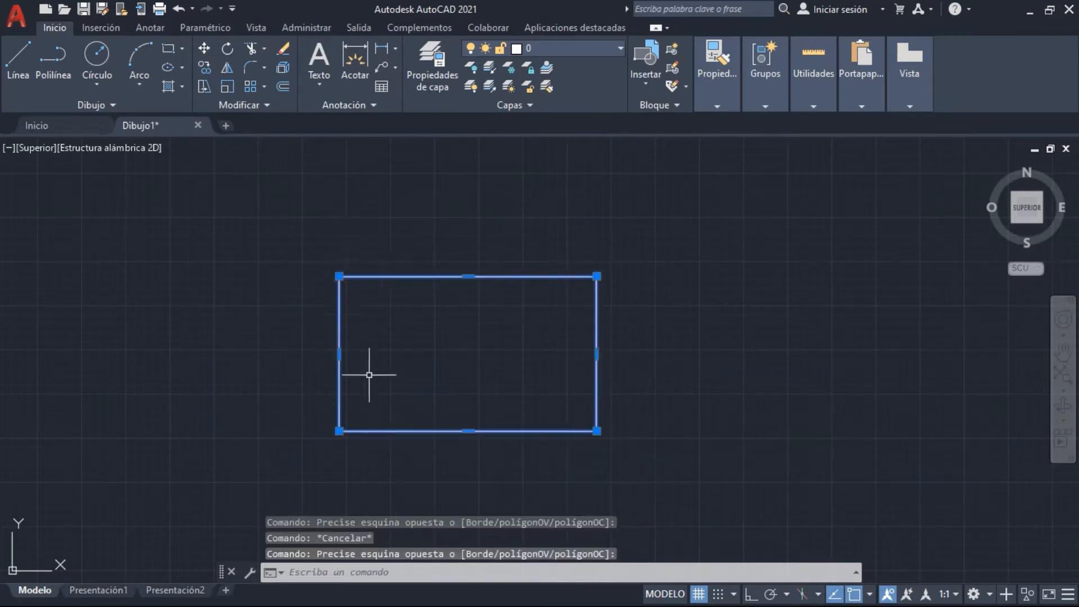
pyautogui.click(712, 382)
pyautogui.click(568, 383)
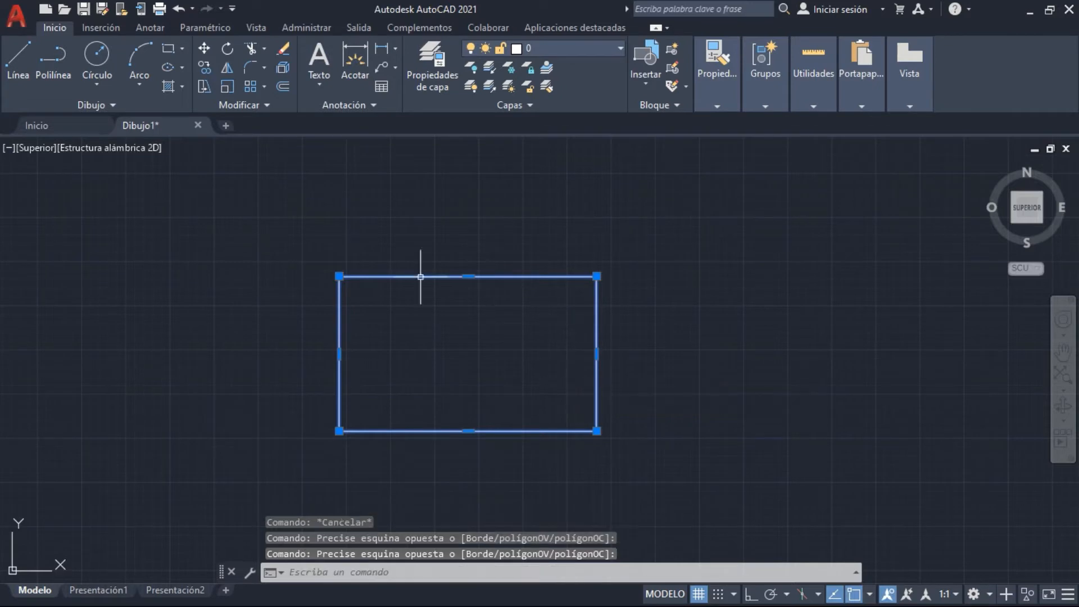
pyautogui.press('Escape')
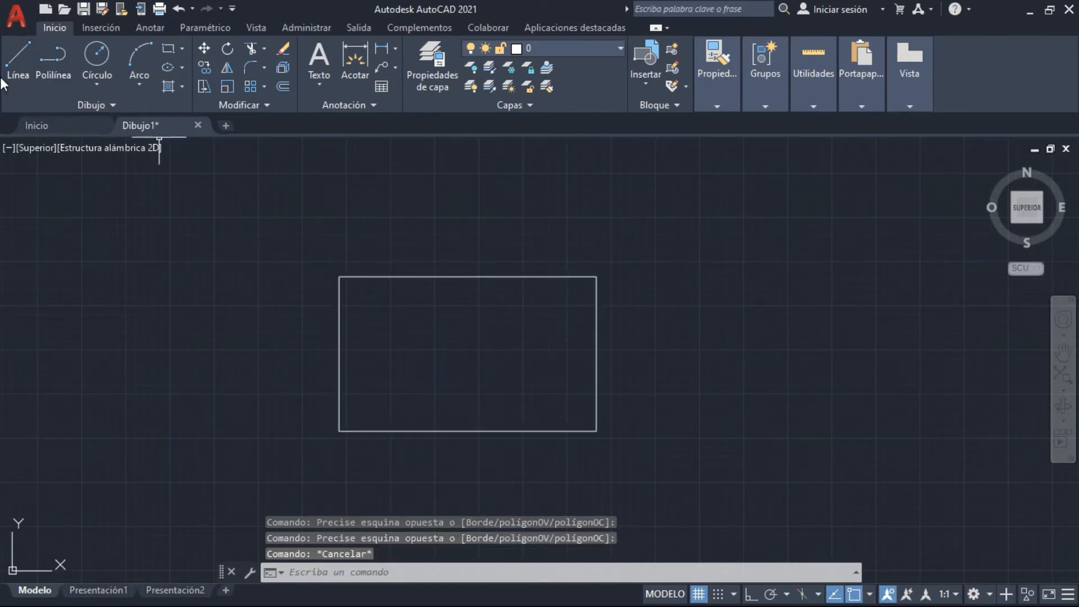
# Draw a closed rectangle from four separate orthogonal lines beside the existing rectangle, about 876 high, matching its height
pyautogui.click(23, 63)
pyautogui.click(644, 276)
pyautogui.press('F8')
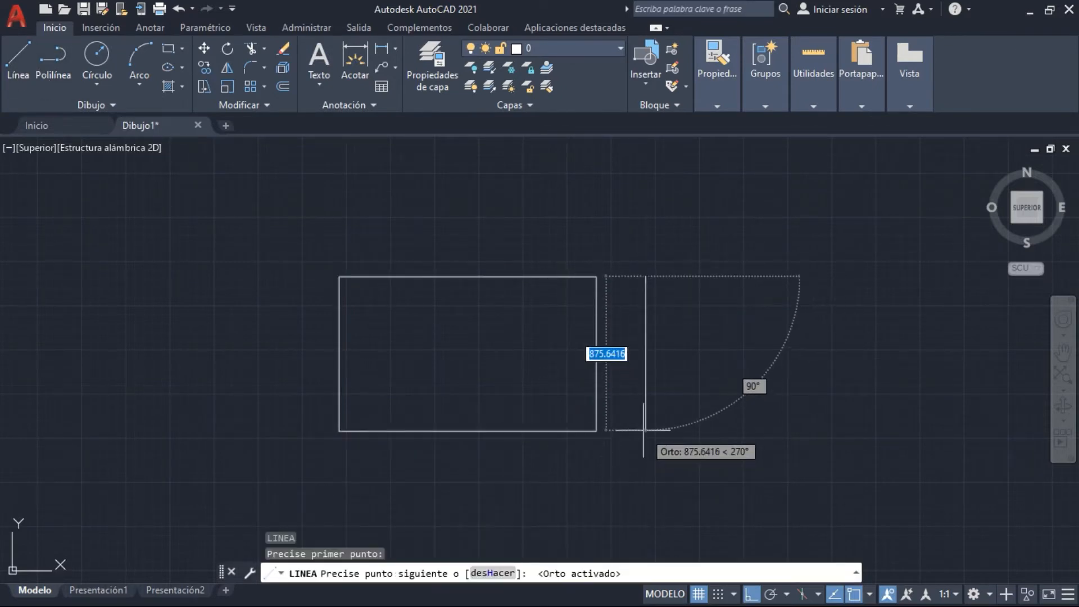
pyautogui.click(645, 432)
pyautogui.click(846, 431)
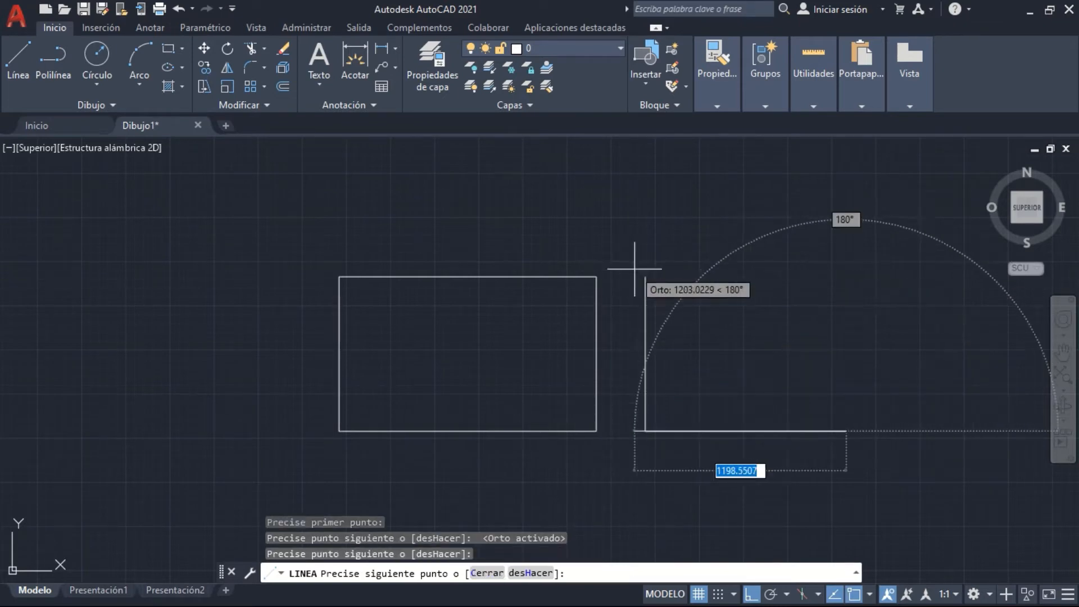
pyautogui.click(846, 276)
pyautogui.click(645, 277)
pyautogui.press('Escape')
# Compare how the two shapes select by picking the top line of the line-drawn one and the original rectangle's top edge
pyautogui.click(712, 286)
pyautogui.click(710, 252)
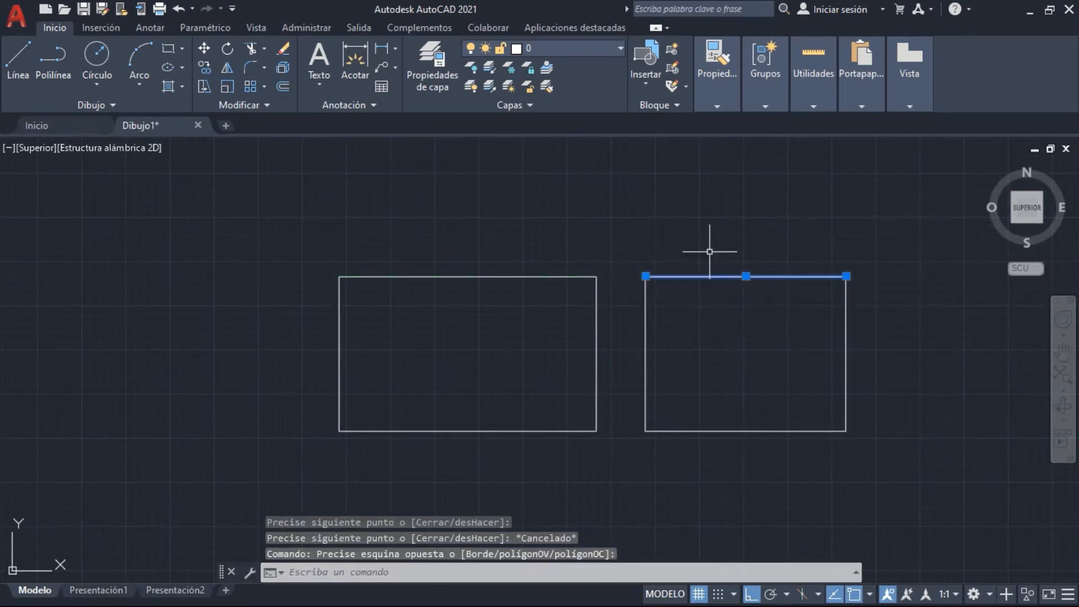
pyautogui.press('Escape')
pyautogui.click(547, 285)
pyautogui.click(490, 207)
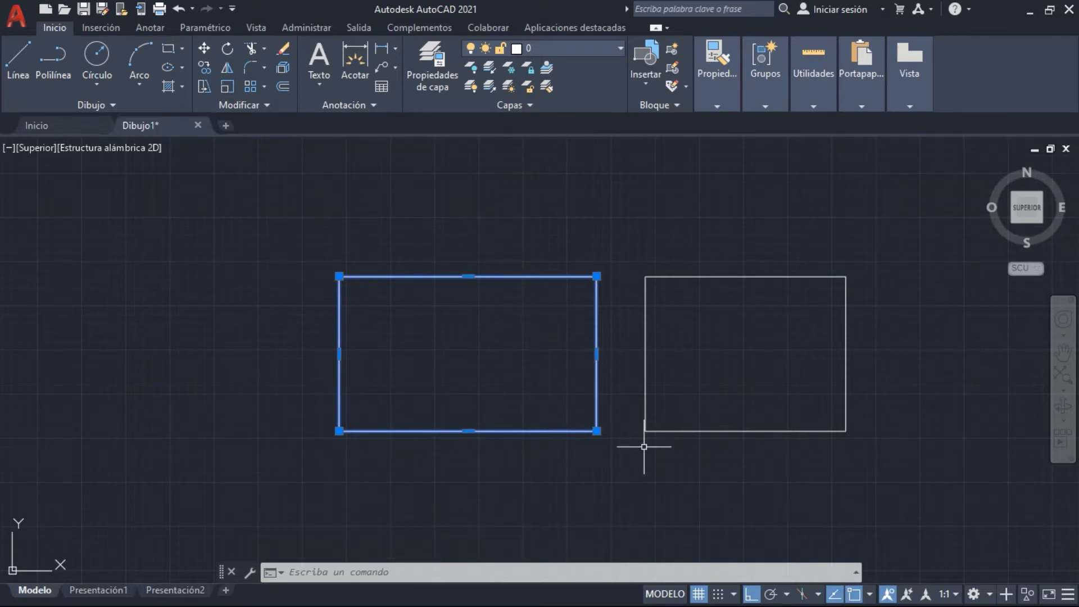
pyautogui.click(163, 49)
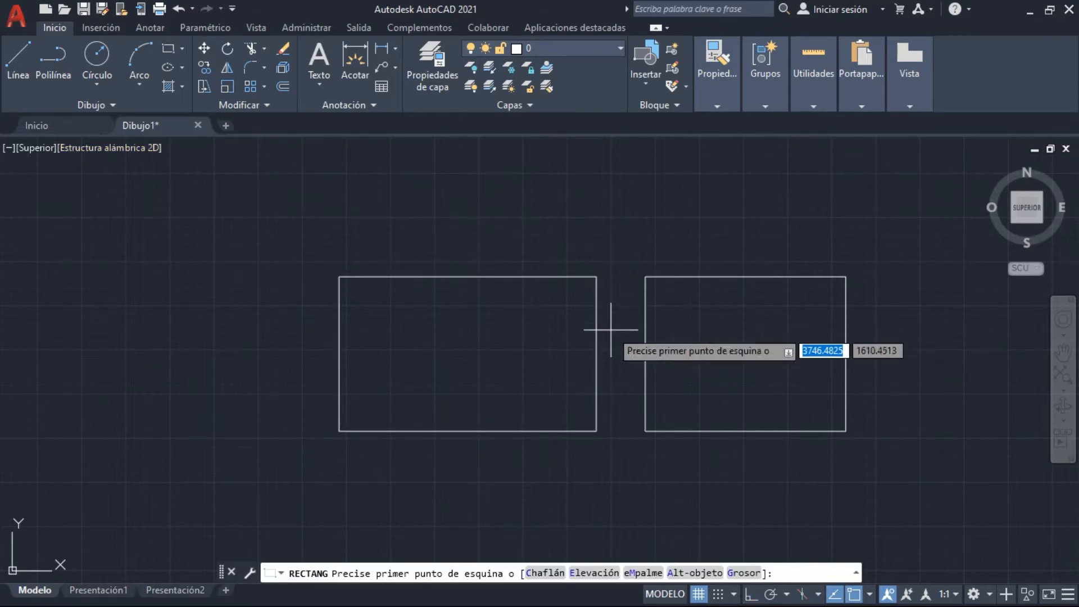
pyautogui.click(374, 314)
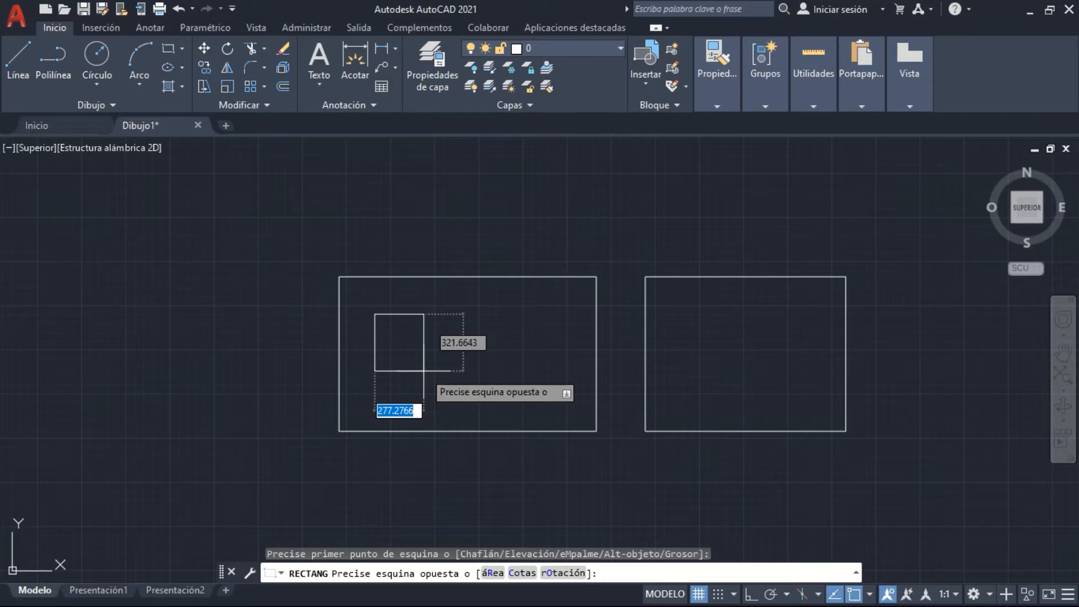
pyautogui.write('@')
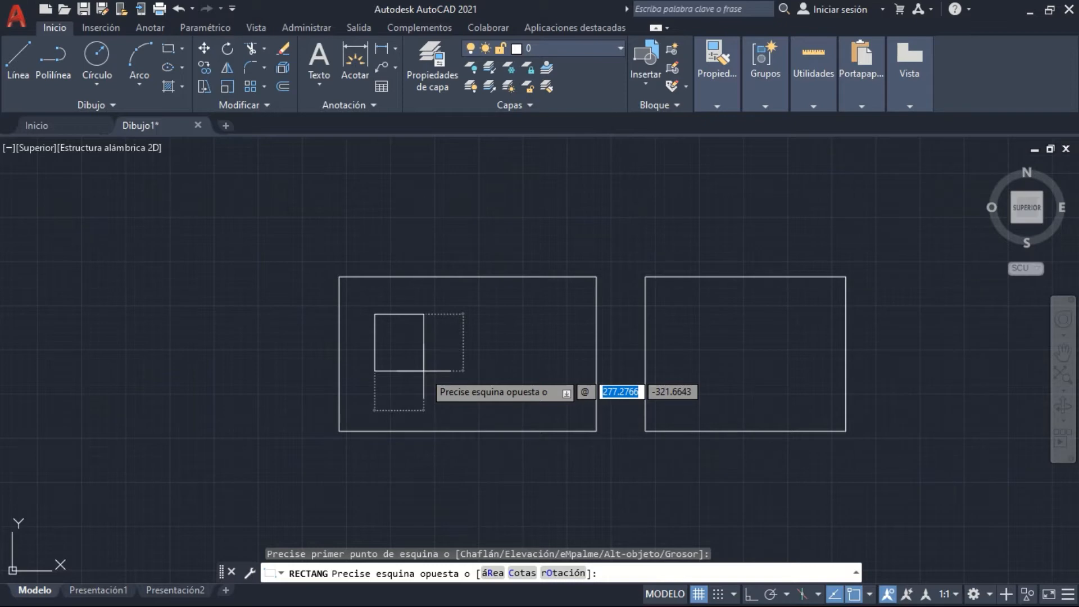
pyautogui.write('200')
pyautogui.press('Tab')
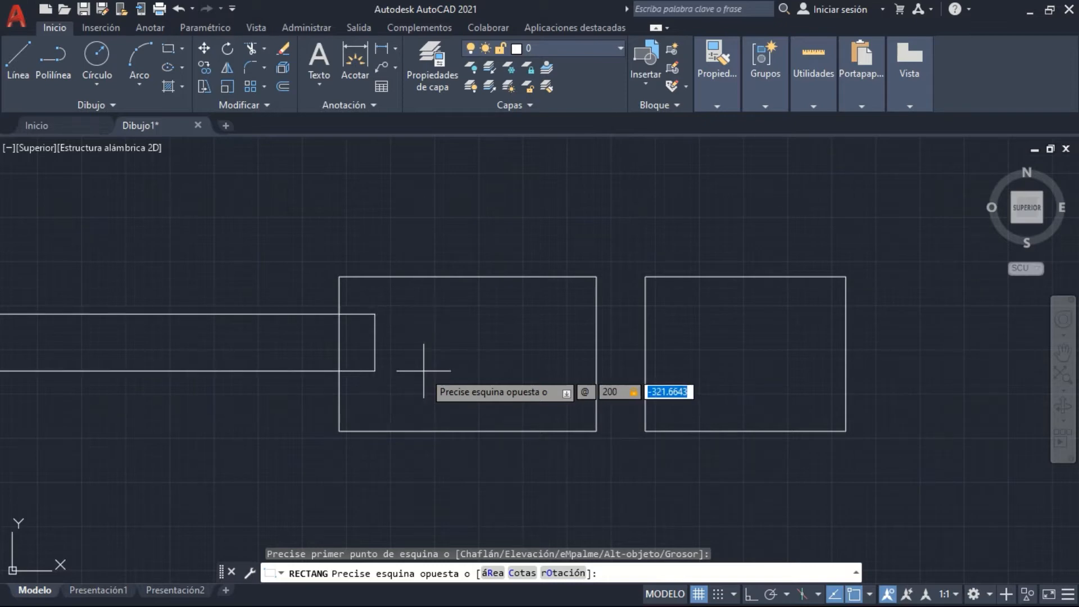
pyautogui.write('200')
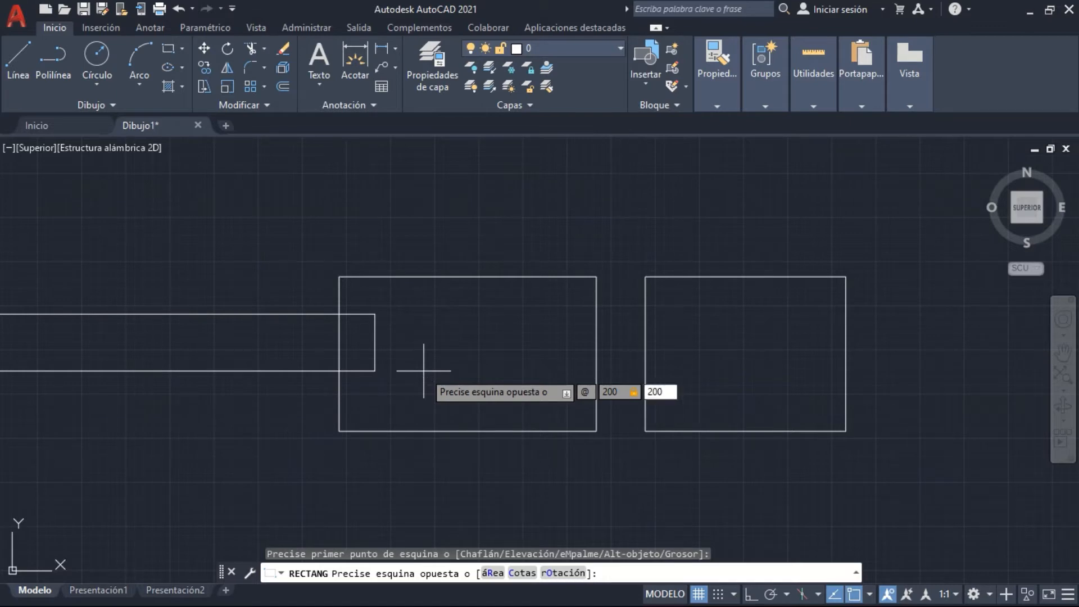
pyautogui.press('Return')
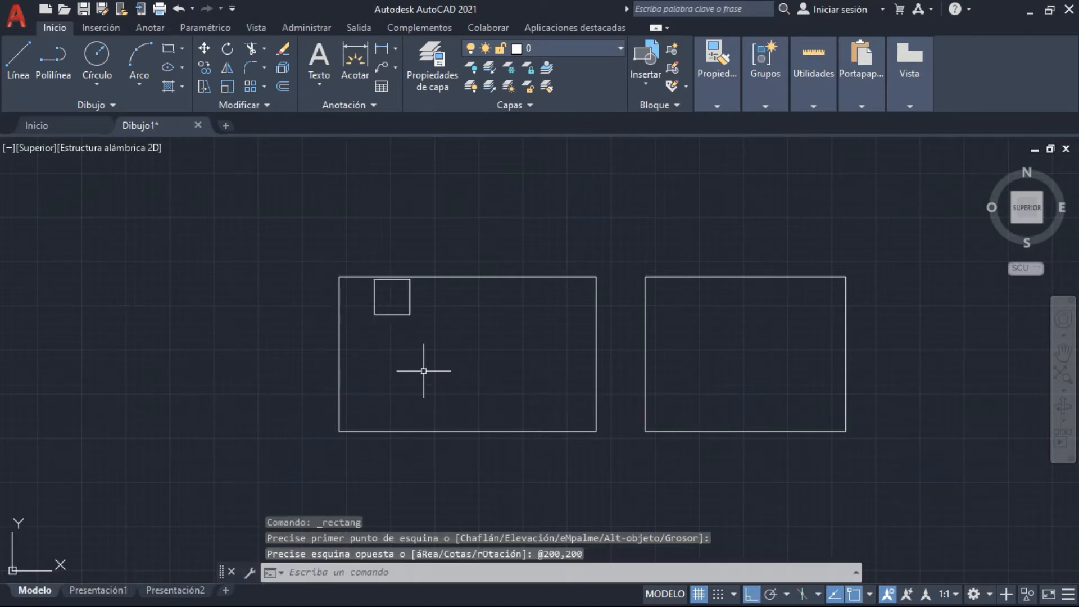
# Erase the small square, the larger rectangle and all the lines of the second rectangle
pyautogui.click(444, 328)
pyautogui.click(391, 304)
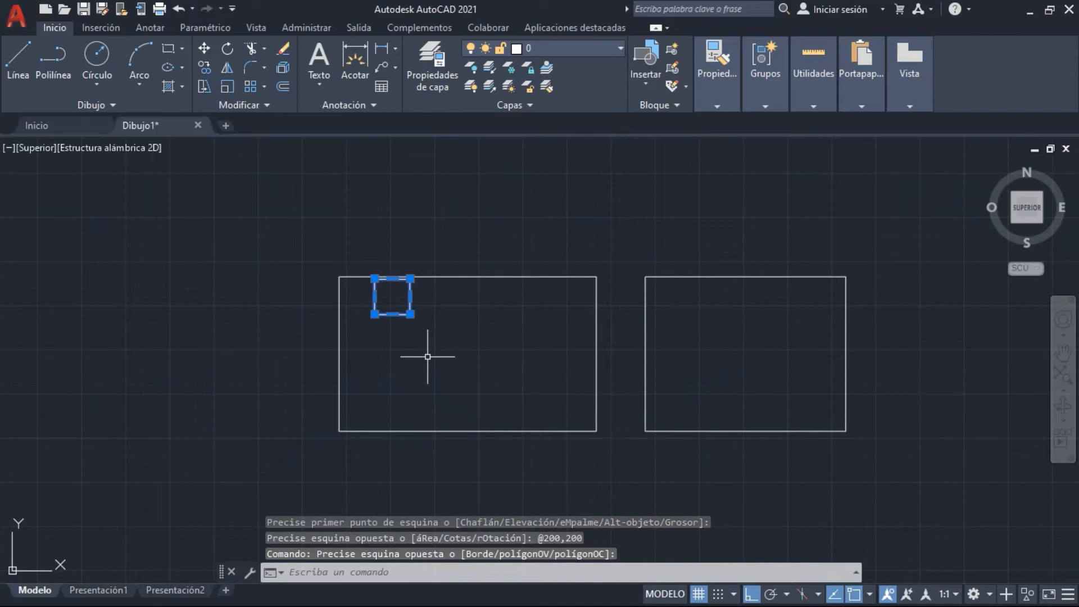
pyautogui.click(682, 464)
pyautogui.click(544, 378)
pyautogui.press('Delete')
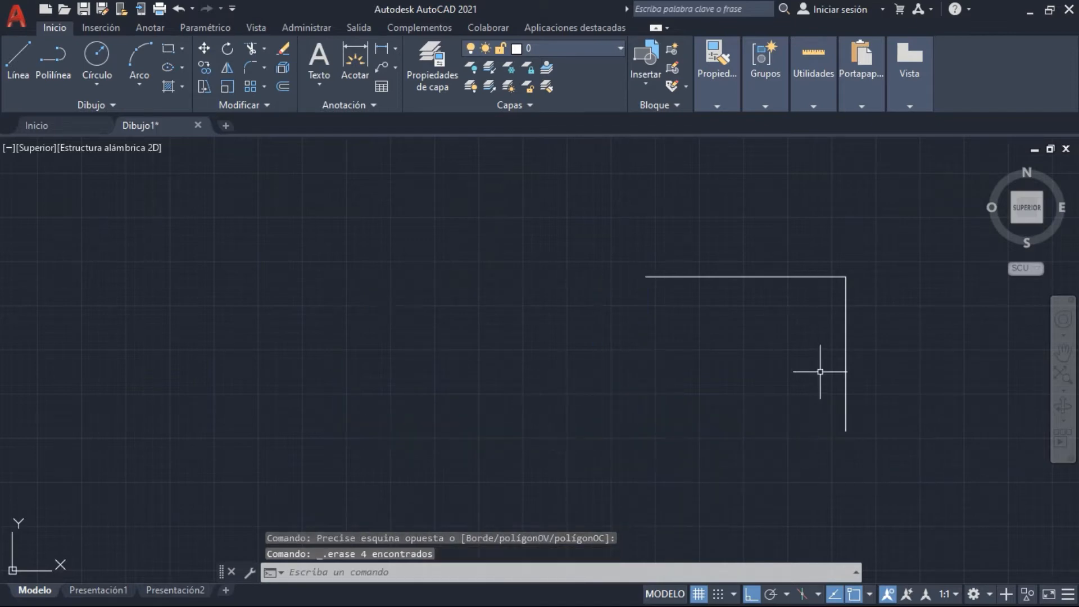
pyautogui.click(855, 438)
pyautogui.click(787, 260)
pyautogui.press('Delete')
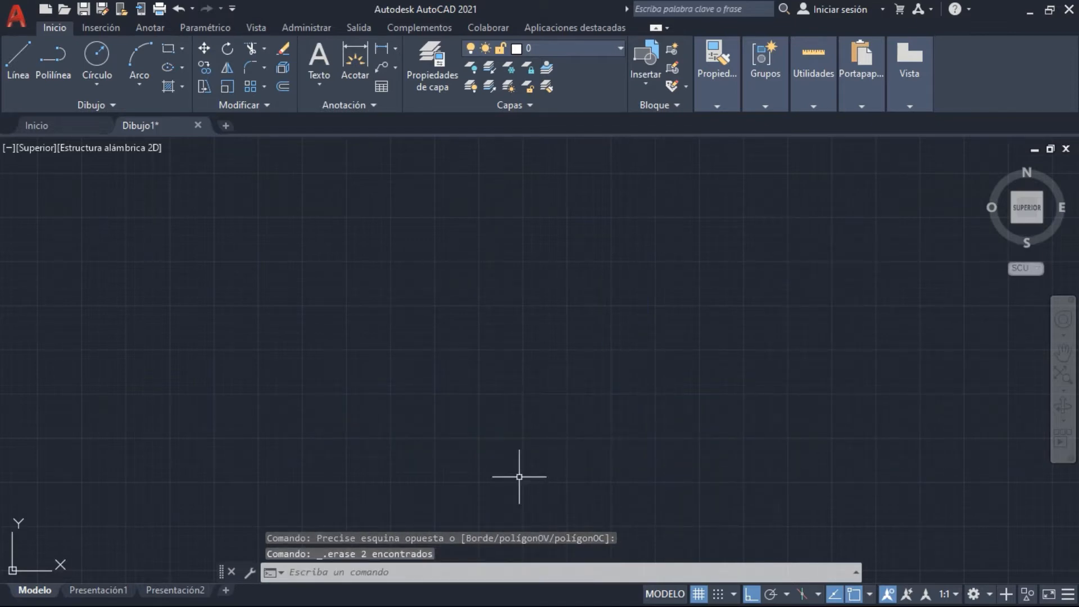
# Draw a vertical line 1 unit long upward in the empty drawing area
pyautogui.write('l')
pyautogui.press('Return')
pyautogui.click(466, 427)
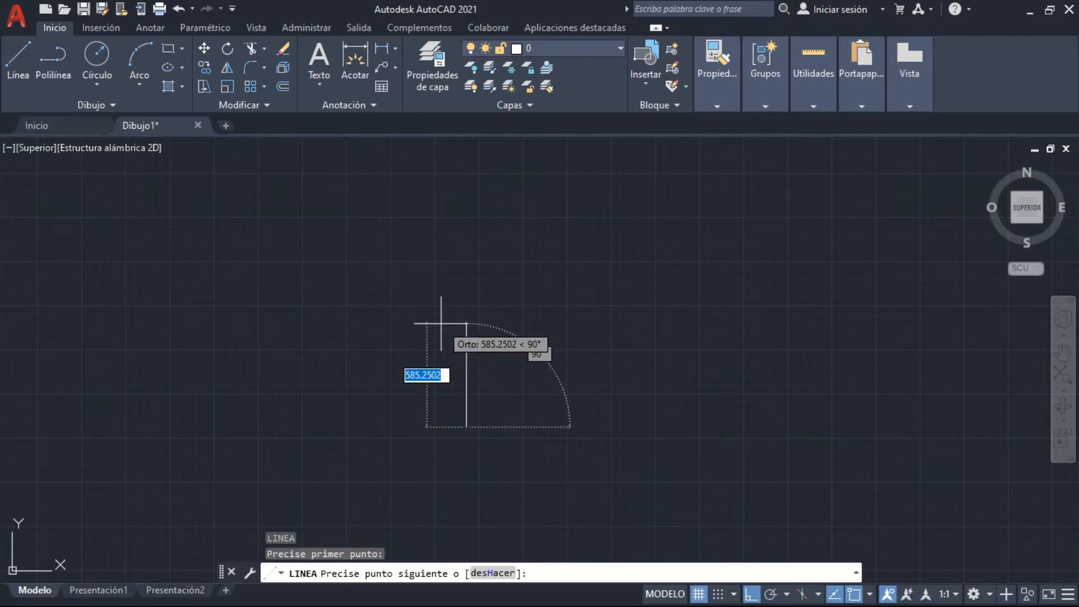
pyautogui.write('1')
pyautogui.press('Return')
pyautogui.press('Return')
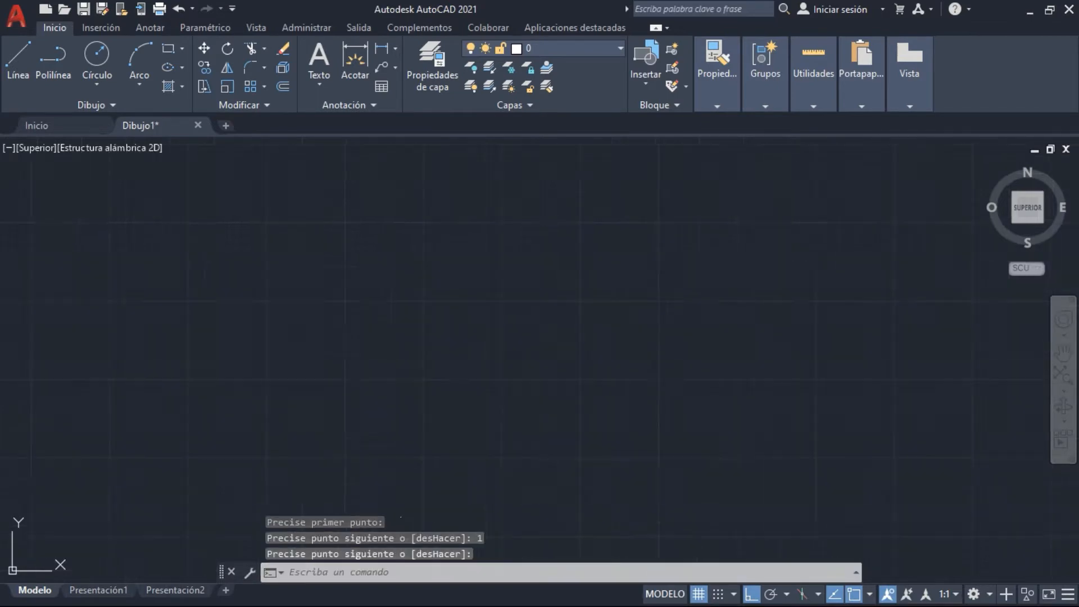
# Zoom to the drawing extents and frame the whole 1-unit vertical line in view
pyautogui.middleClick(465, 327)
pyautogui.middleClick(465, 327)
pyautogui.moveTo(488, 366); pyautogui.dragTo(412, 265, button='middle')
pyautogui.moveTo(489, 313); pyautogui.dragTo(500, 364, button='middle')
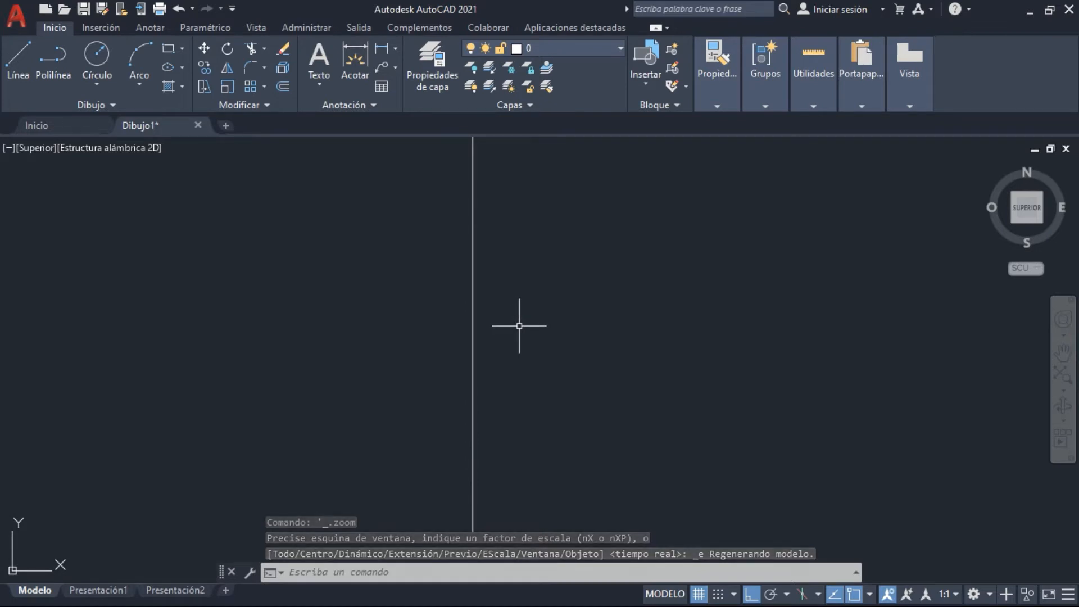
pyautogui.scroll(1, 519, 325)
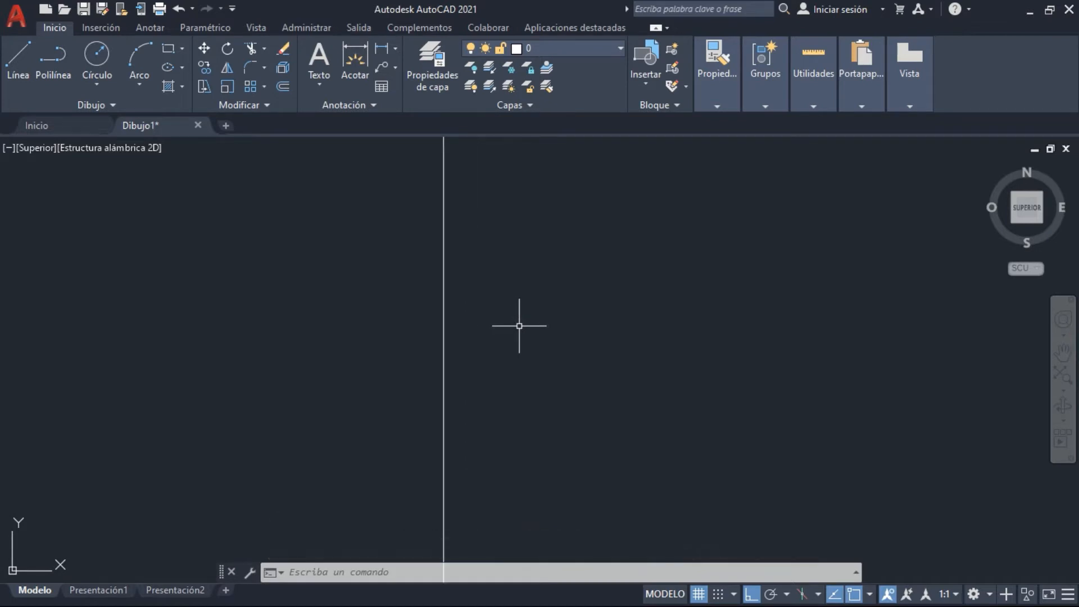
pyautogui.scroll(-2, 520, 326)
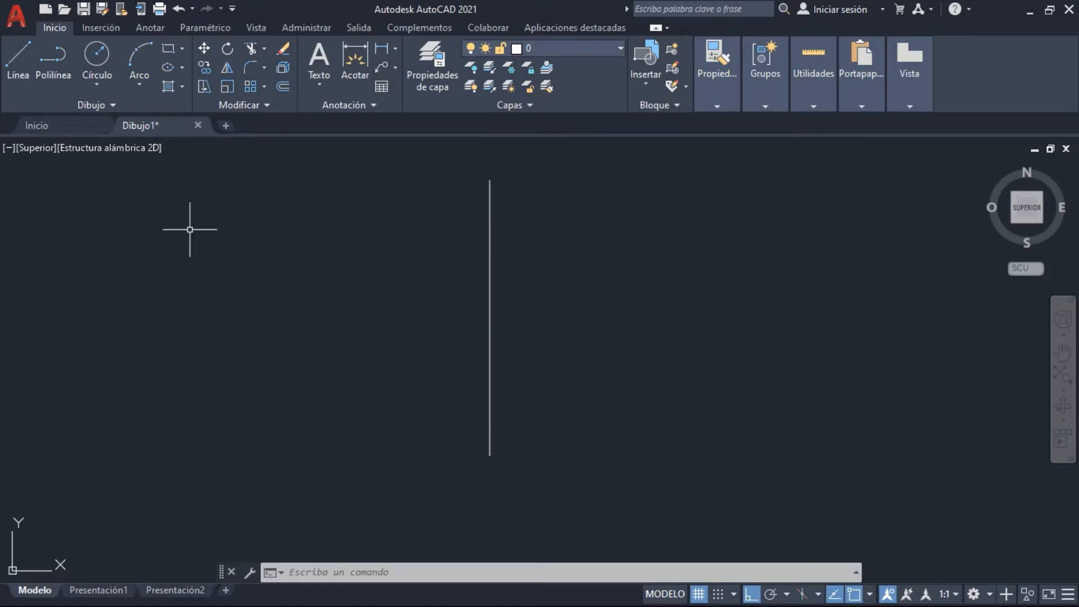
pyautogui.moveTo(633, 397); pyautogui.dragTo(619, 416, button='middle')
pyautogui.moveTo(406, 371); pyautogui.dragTo(365, 376, button='middle')
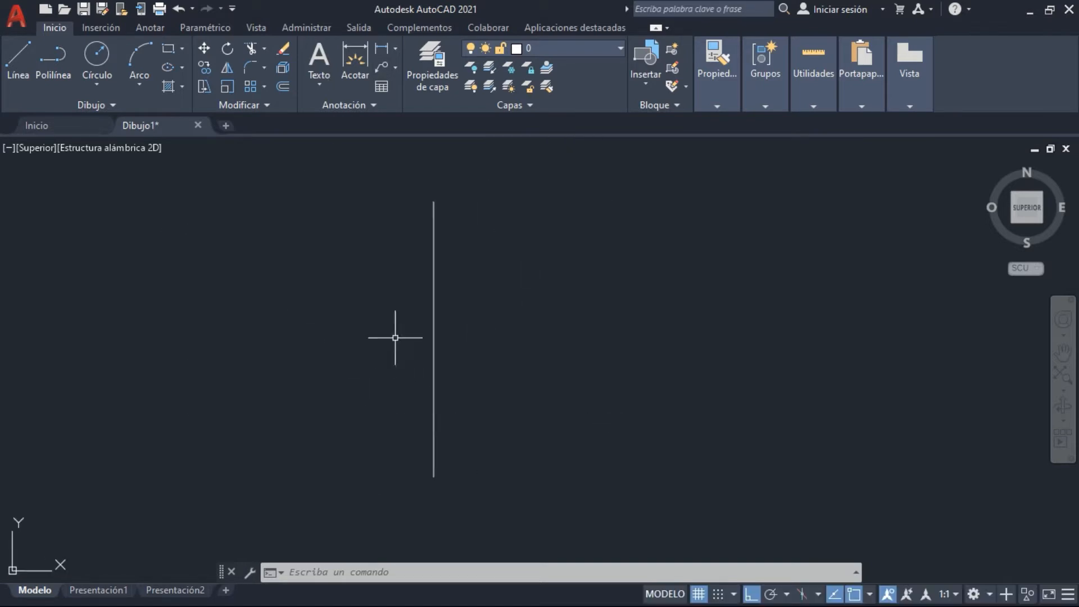
# Select the vertical line and erase it from the drawing
pyautogui.rightClick(462, 494)
pyautogui.click(409, 347)
pyautogui.click(487, 349)
pyautogui.click(373, 346)
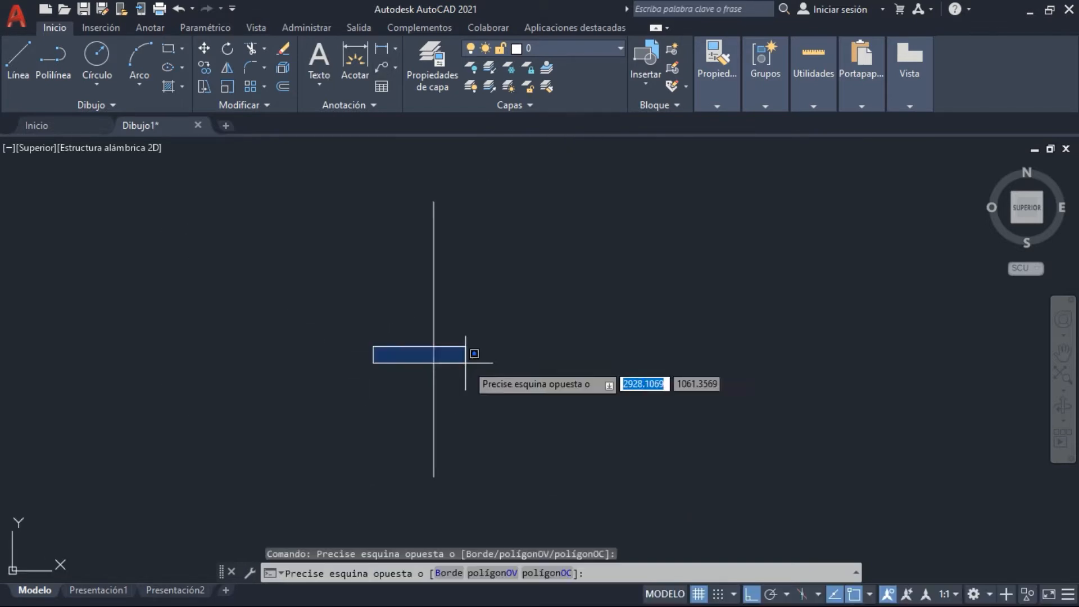
pyautogui.click(466, 364)
pyautogui.click(487, 389)
pyautogui.click(354, 350)
pyautogui.press('Delete')
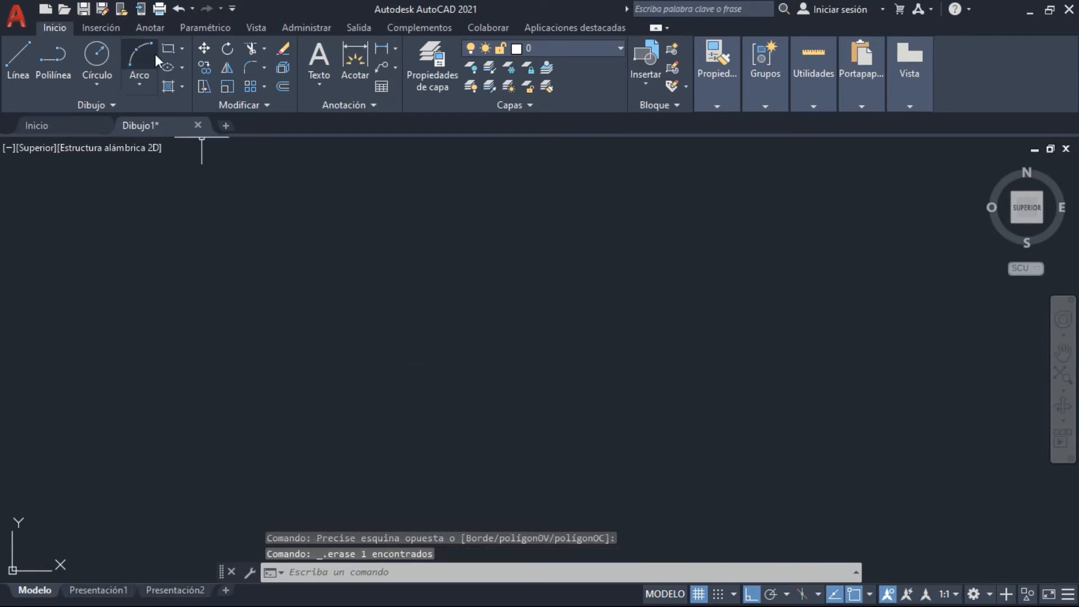
# Draw a 1 by 1 square with the Rectangle command, giving the opposite corner as relative coordinates @1,1
pyautogui.click(170, 48)
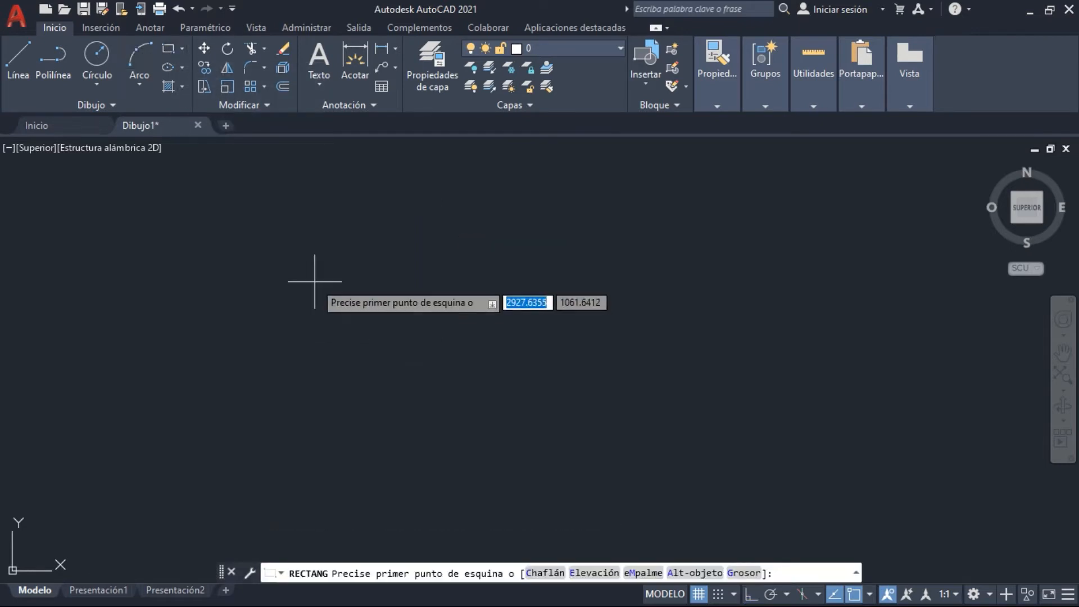
pyautogui.click(309, 248)
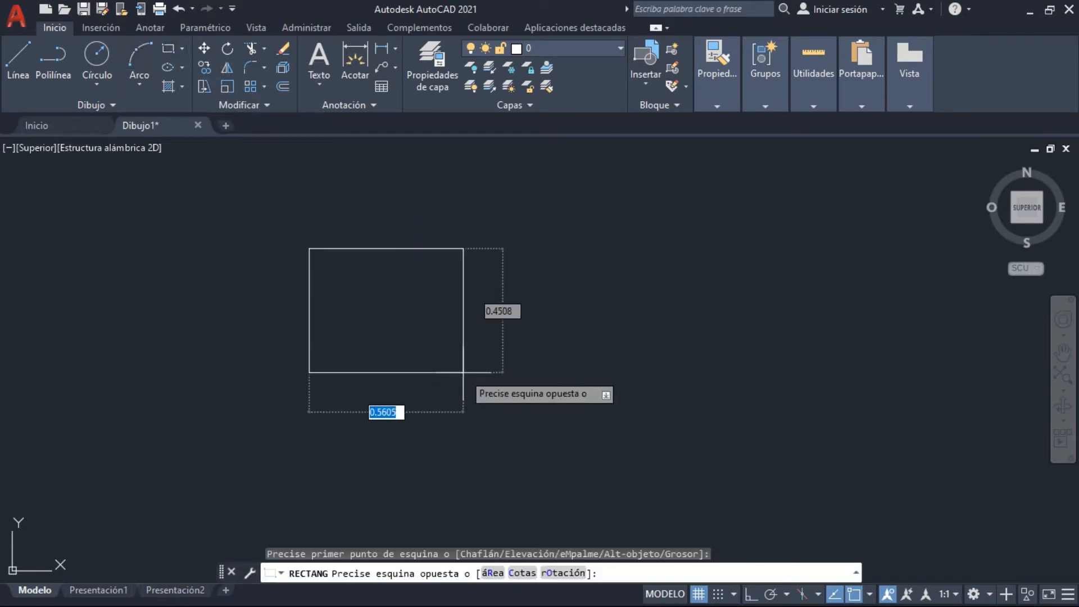
pyautogui.write('@')
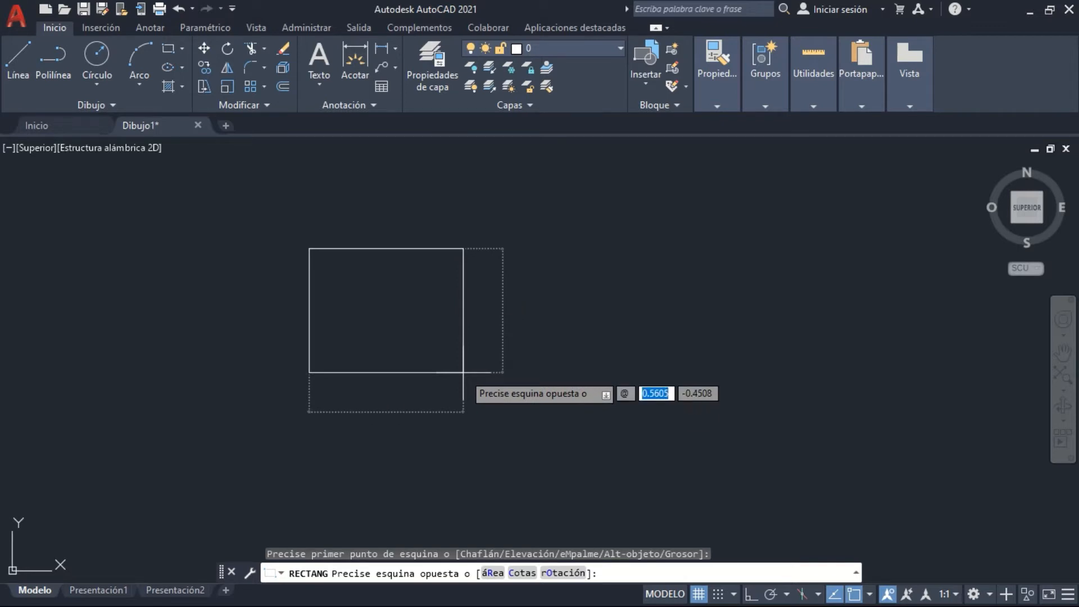
pyautogui.write('1')
pyautogui.press('Tab')
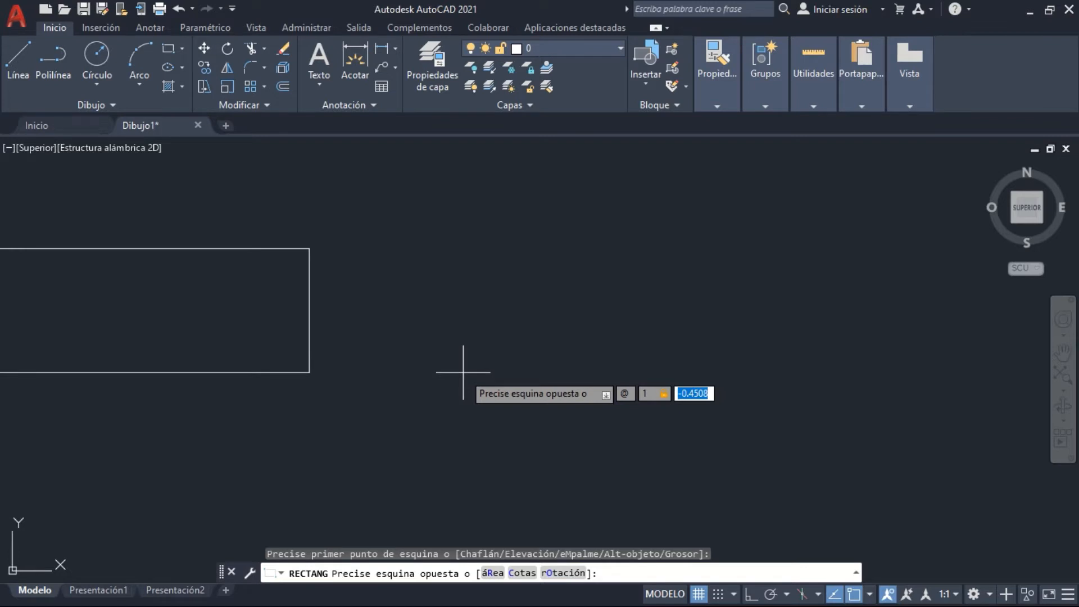
pyautogui.write('1')
pyautogui.press('Return')
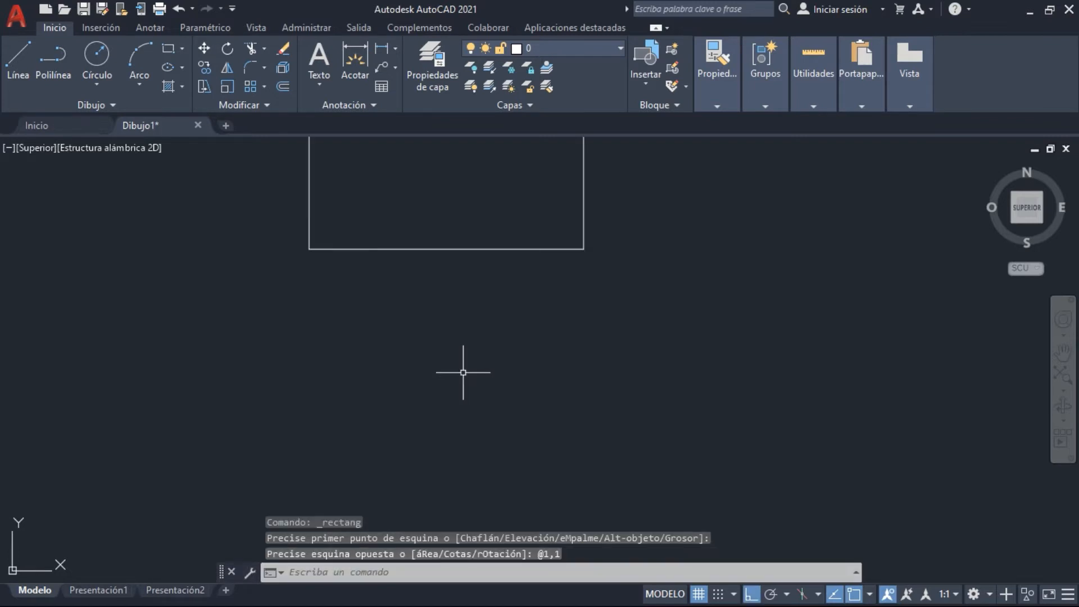
pyautogui.moveTo(497, 319); pyautogui.dragTo(490, 482, button='middle')
pyautogui.moveTo(563, 331); pyautogui.dragTo(566, 410, button='middle')
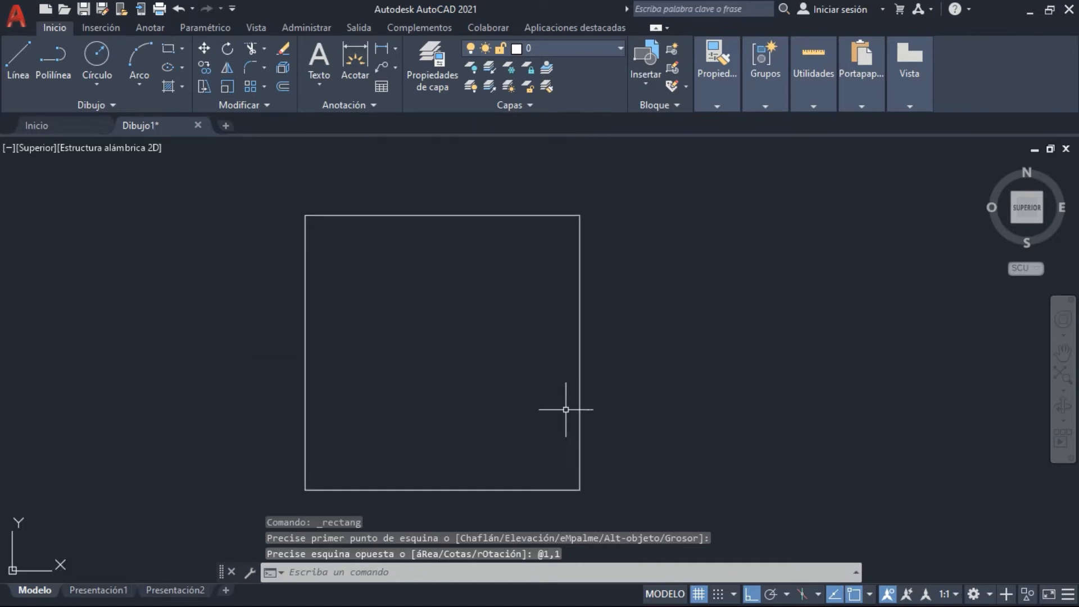
pyautogui.scroll(-2, 566, 409)
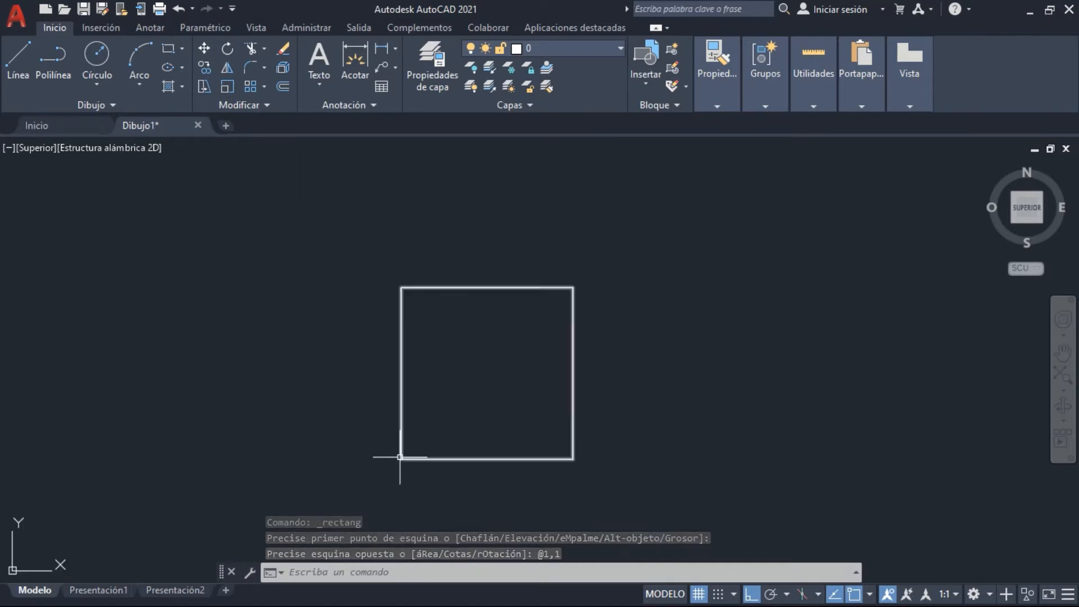
pyautogui.click(441, 484)
pyautogui.click(399, 392)
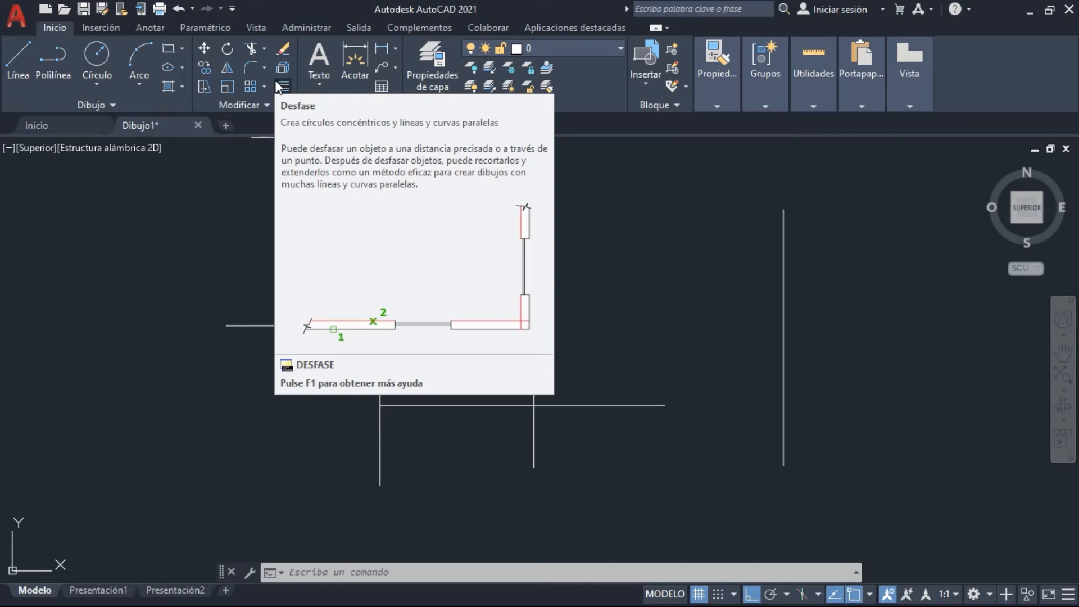
# Draw a 0.5 by 0.5 square from separate lines in the empty area beside the existing lines, finishing it with the Close option
pyautogui.press('Return')
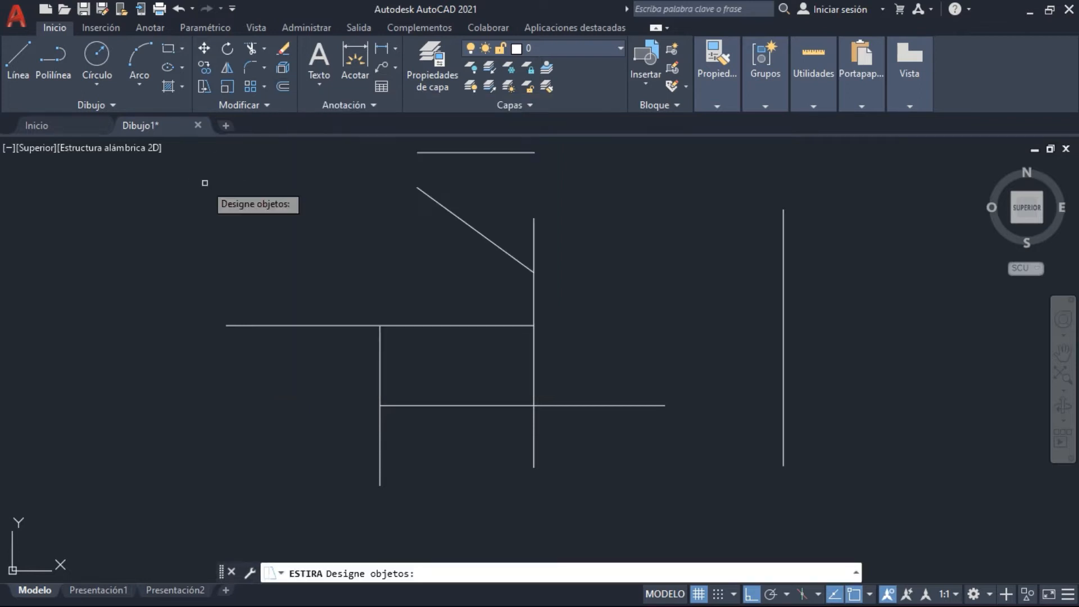
pyautogui.press('Escape')
pyautogui.write('l')
pyautogui.press('Return')
pyautogui.click(92, 244)
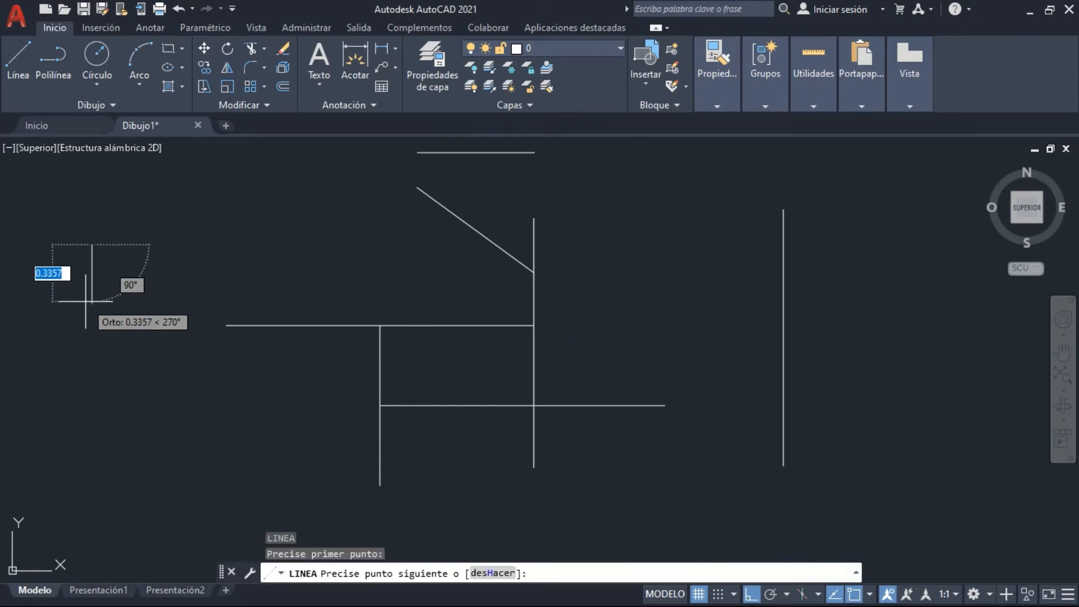
pyautogui.write('.5')
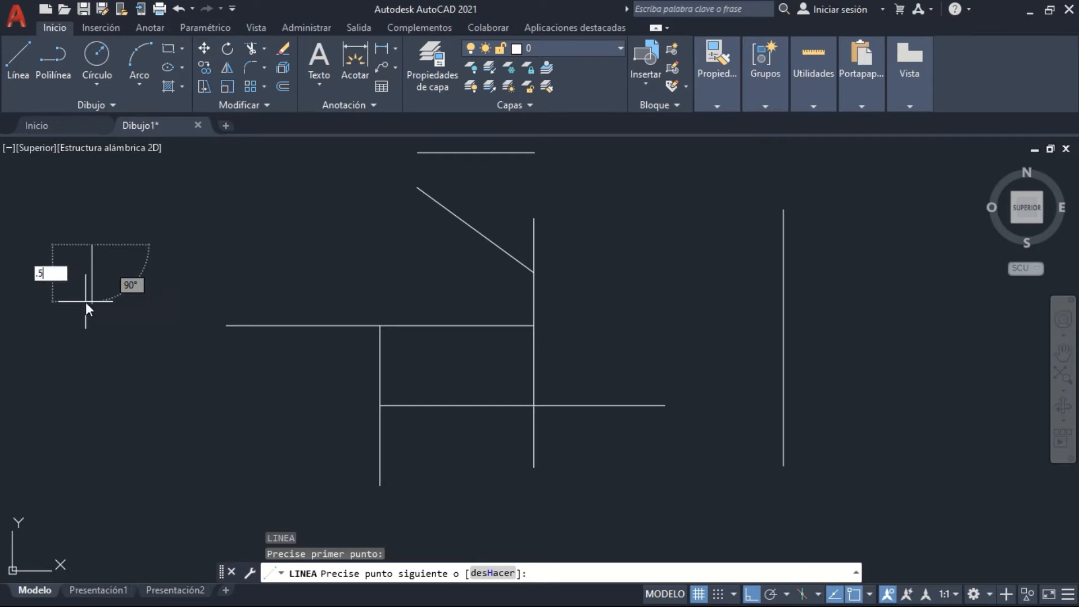
pyautogui.press('Return')
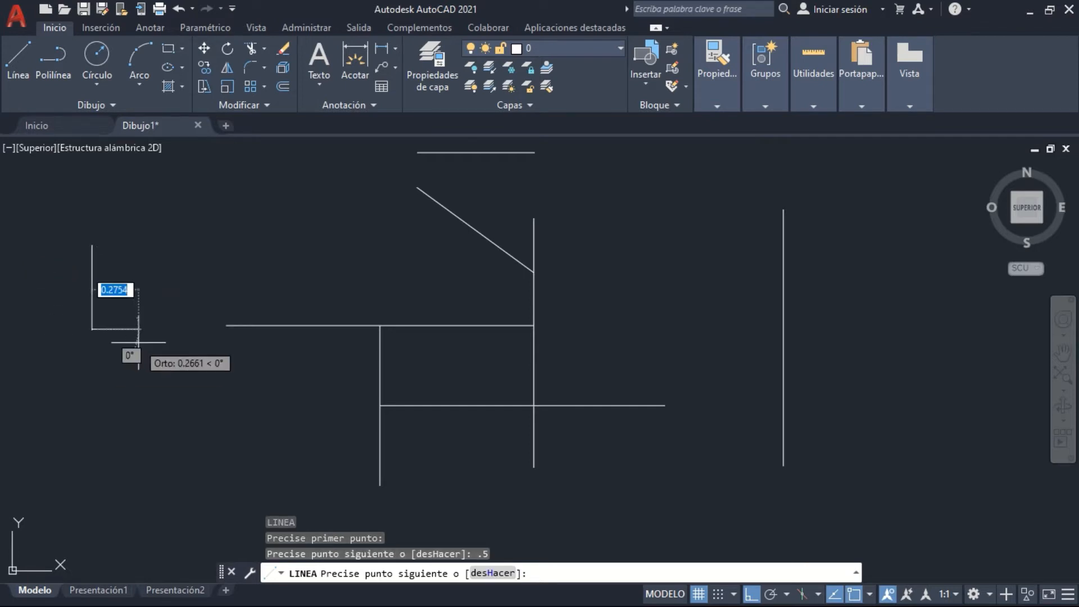
pyautogui.write('.5')
pyautogui.press('Return')
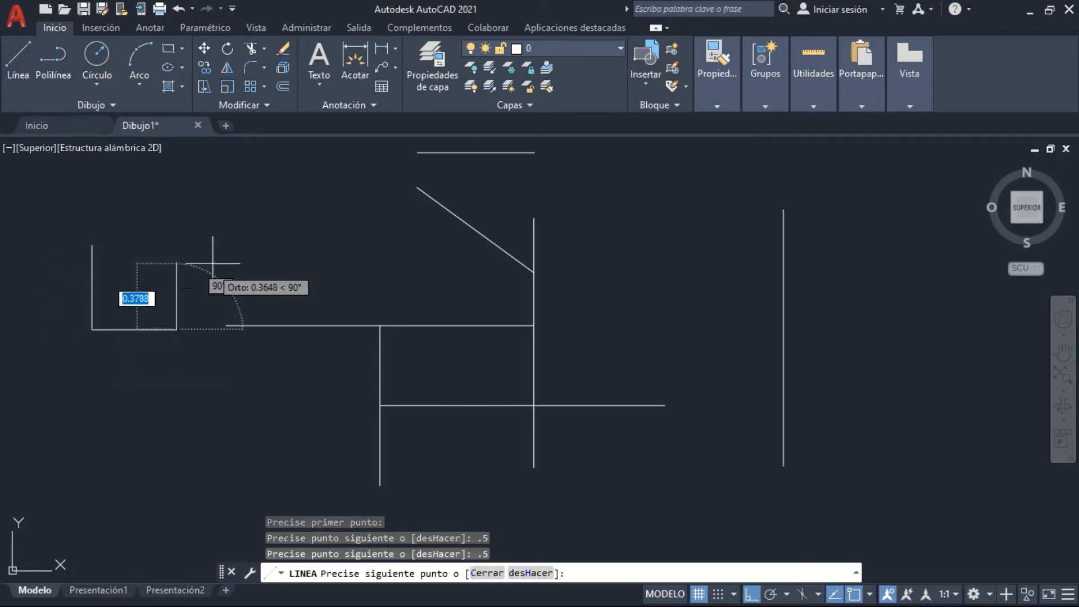
pyautogui.write('.5')
pyautogui.press('Return')
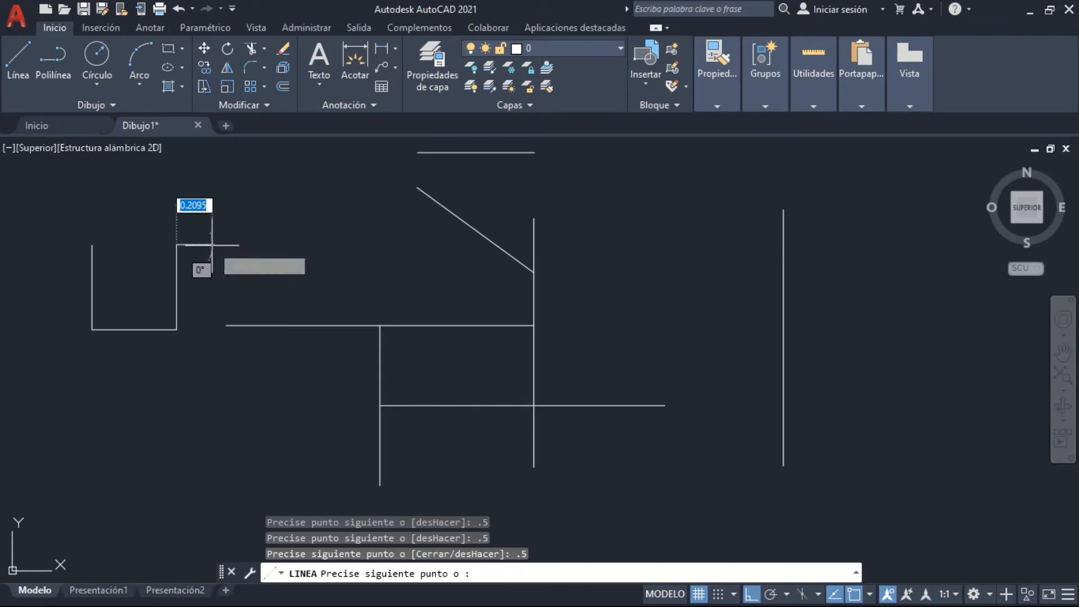
pyautogui.write('c')
pyautogui.press('Return')
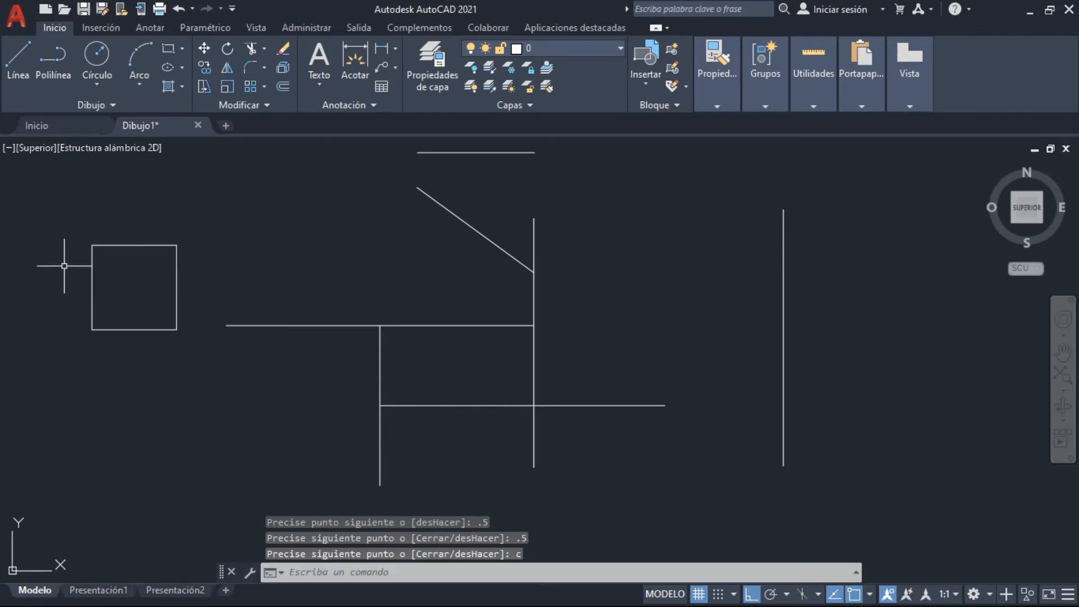
pyautogui.moveTo(93, 279)
pyautogui.mouseDown(button='middle')
pyautogui.moveTo(299, 268)
pyautogui.moveTo(287, 313)
pyautogui.mouseUp(button='middle')
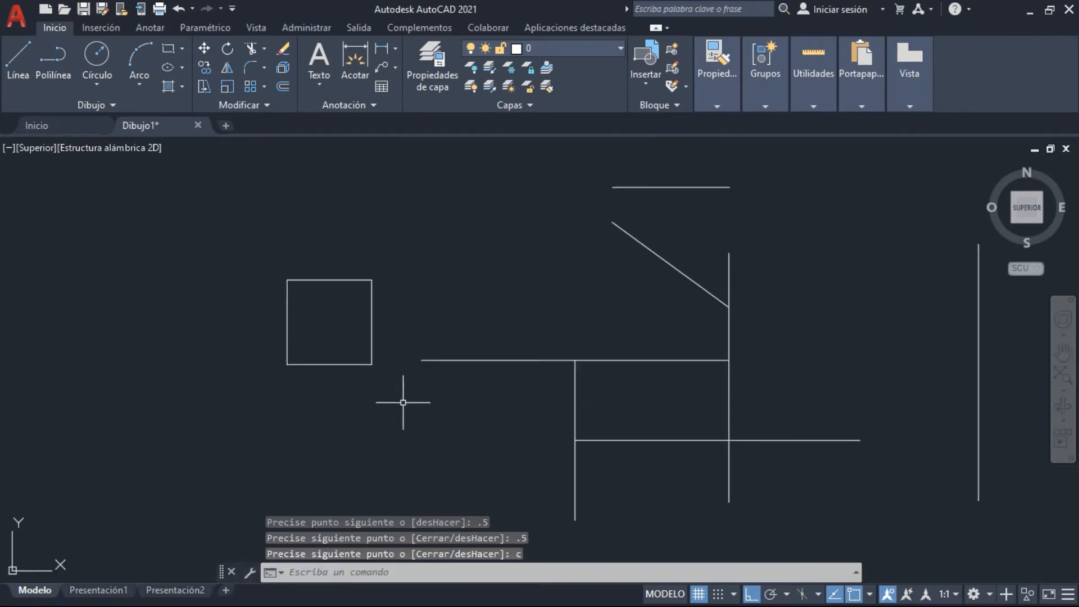
pyautogui.moveTo(416, 336); pyautogui.dragTo(418, 359, button='middle')
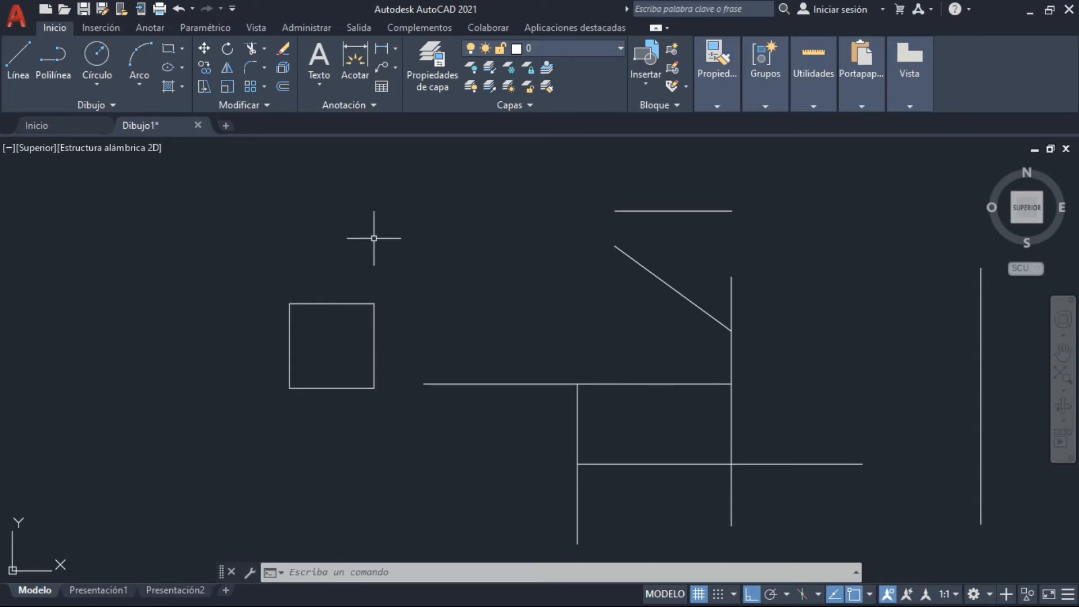
pyautogui.click(412, 411)
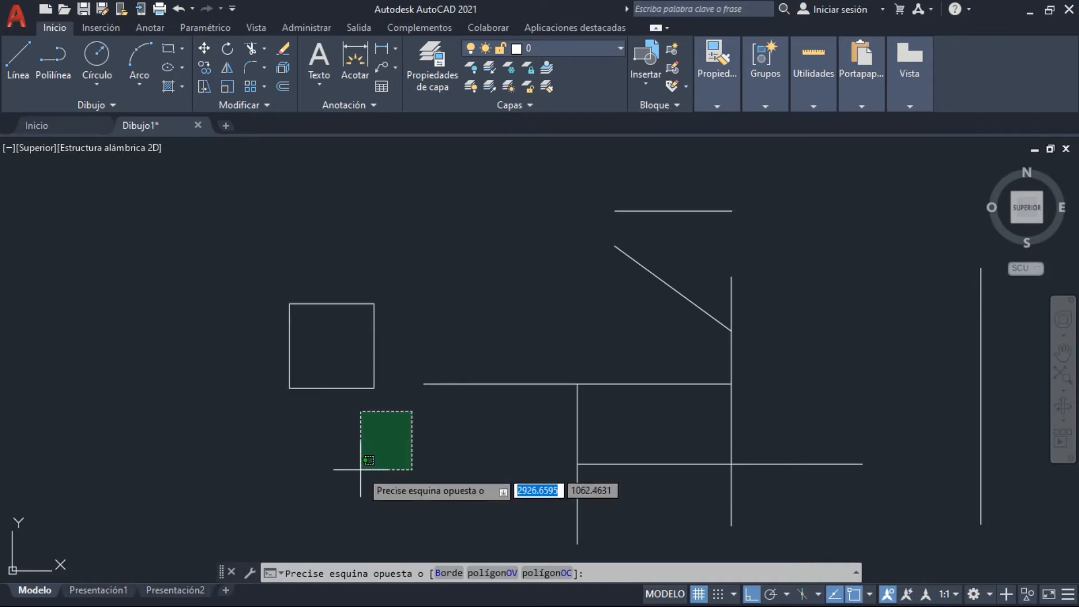
pyautogui.click(357, 470)
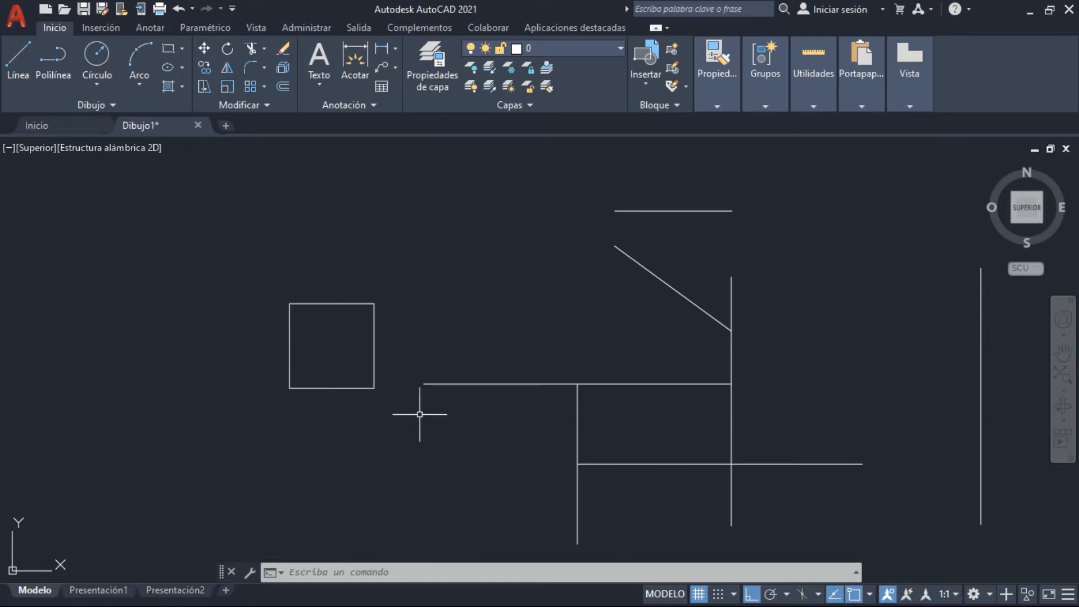
# Stretch the square's right side 0.10 units inward to the left, picking that side with a crossing window
pyautogui.click(203, 86)
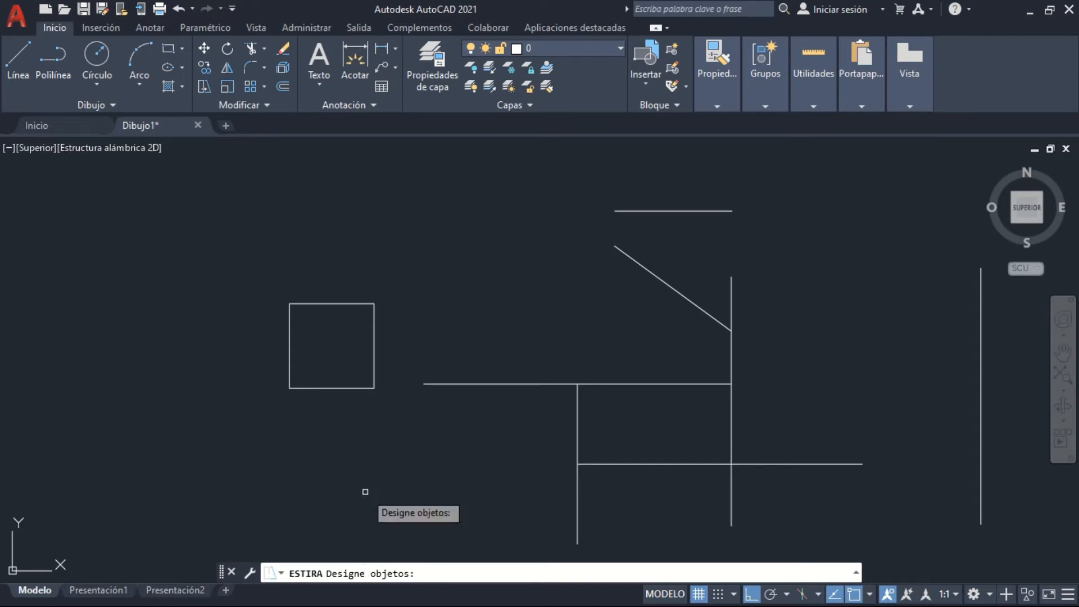
pyautogui.click(554, 520)
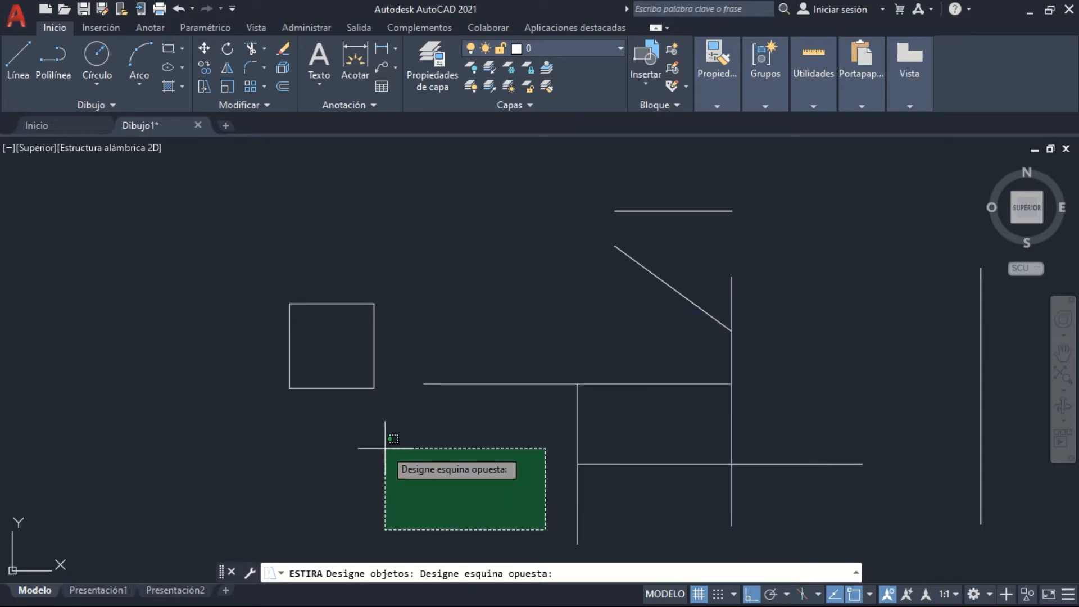
pyautogui.click(410, 423)
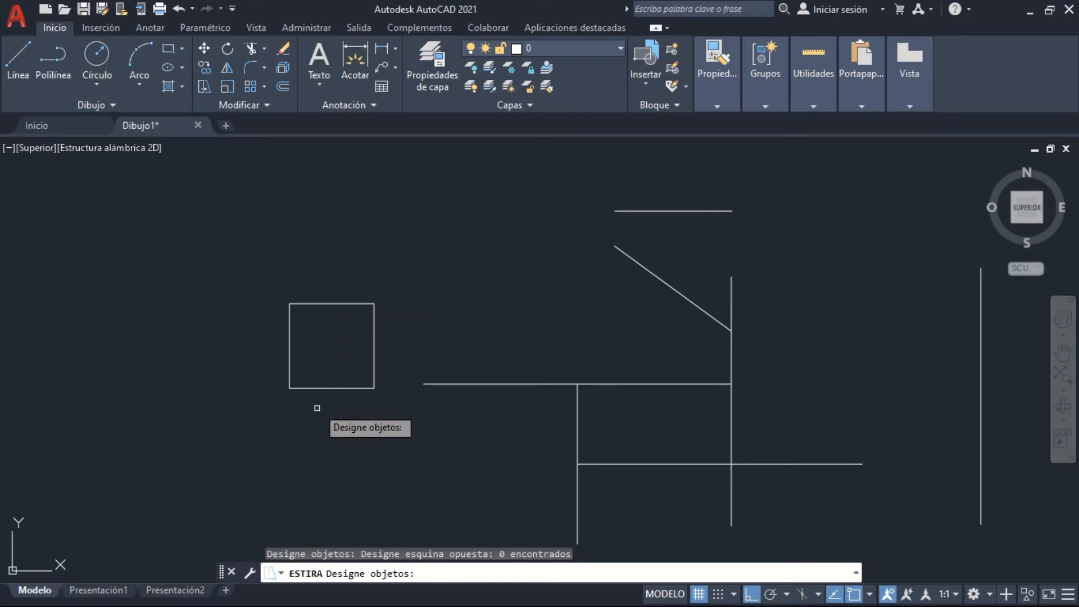
pyautogui.click(408, 400)
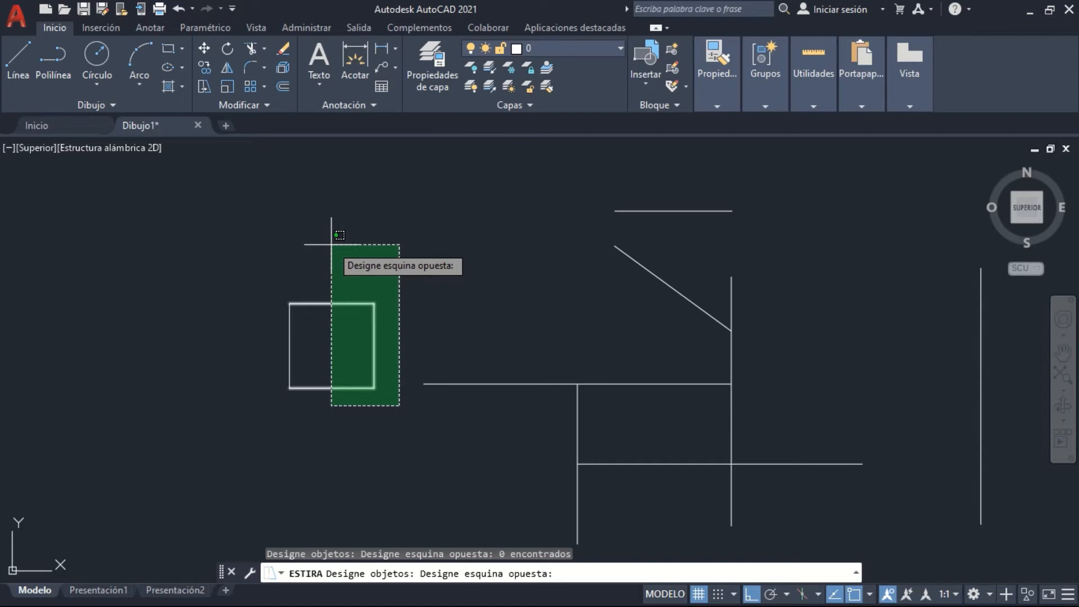
pyautogui.click(331, 244)
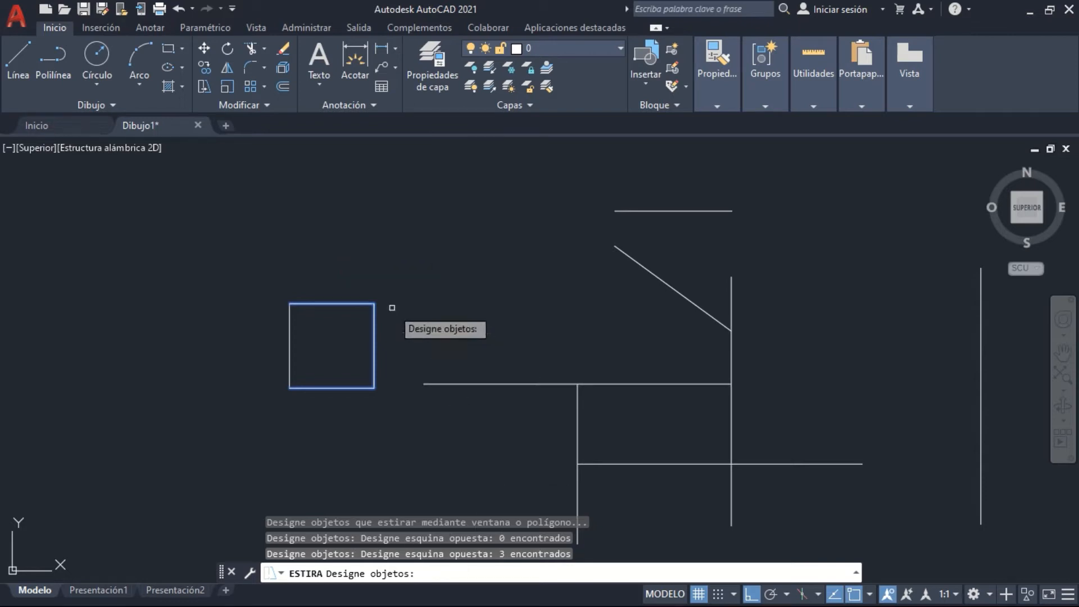
pyautogui.press('Return')
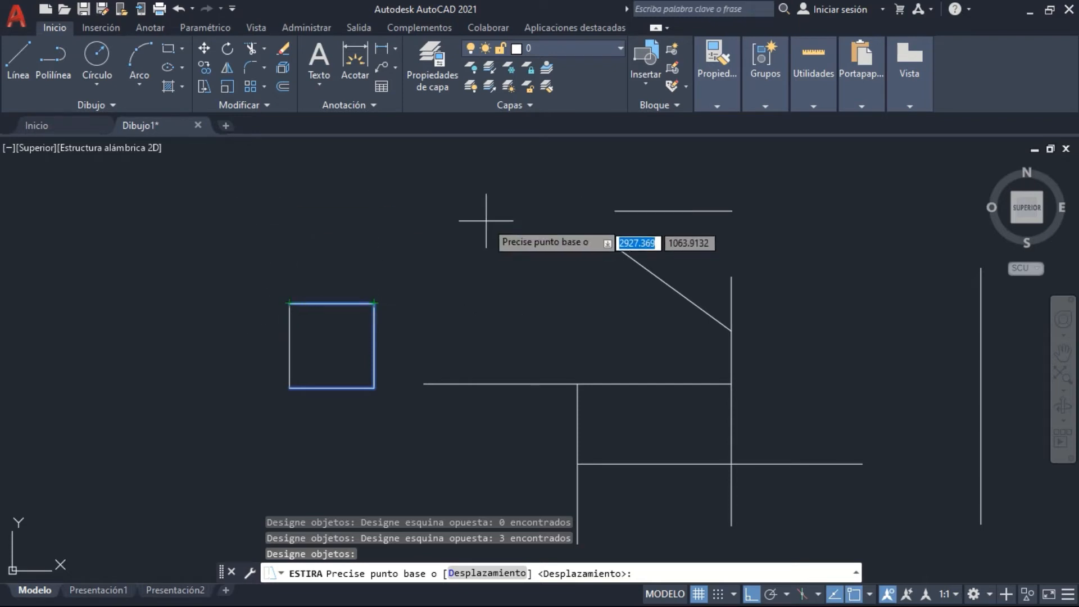
pyautogui.click(561, 239)
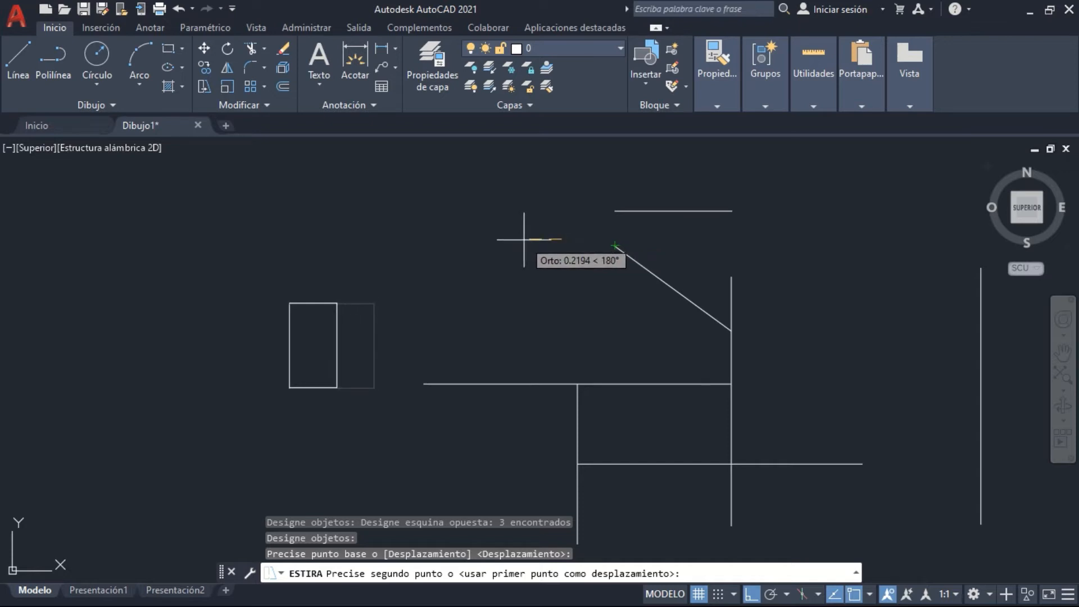
pyautogui.write('.1')
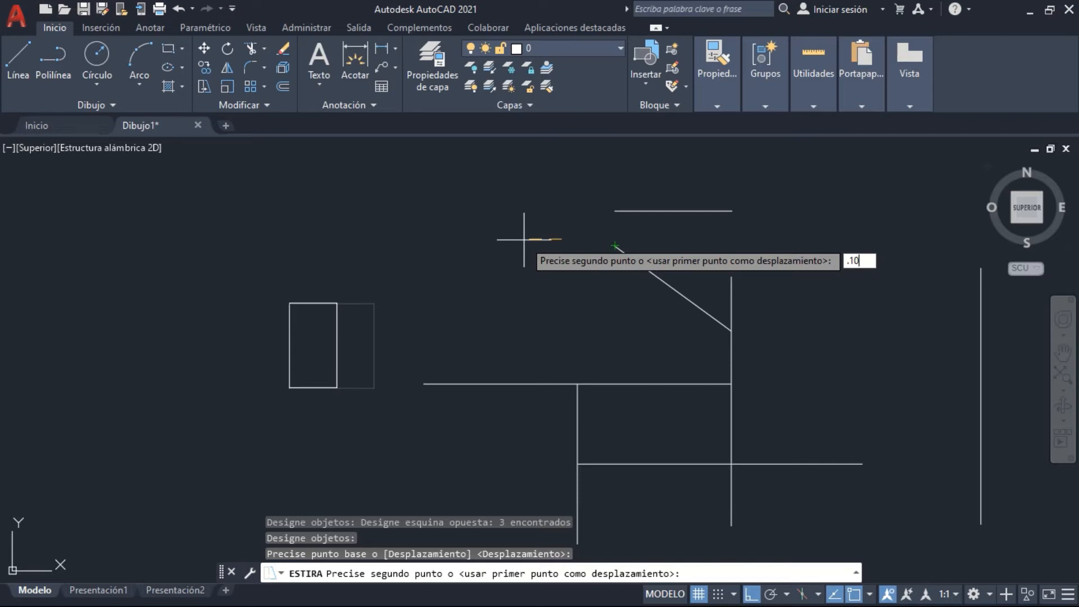
pyautogui.press('Return')
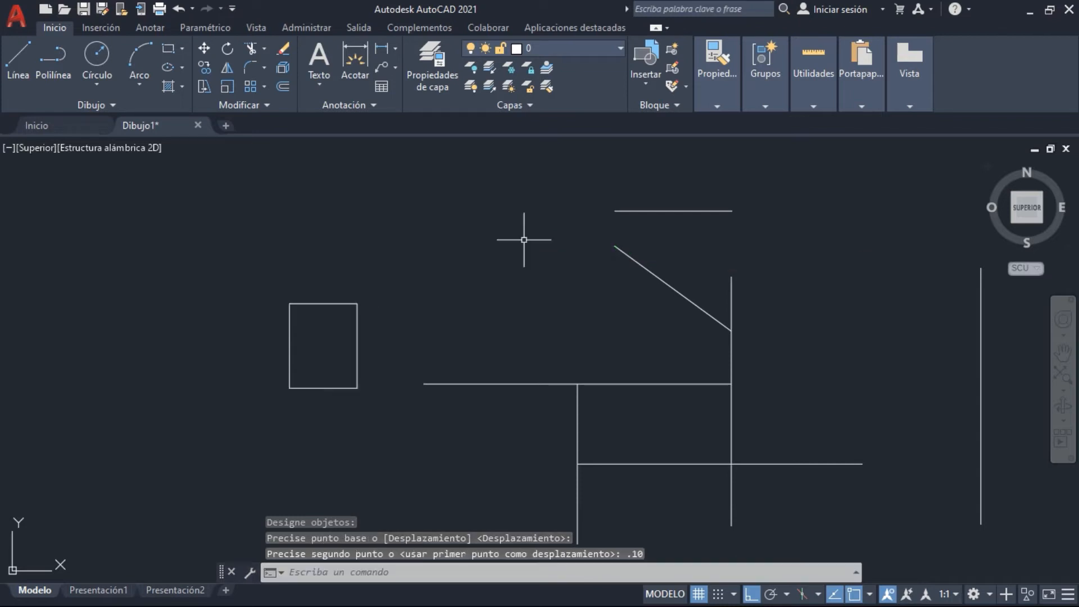
# Measure the stretched rectangle's top and left sides with a temporary line, without keeping the line
pyautogui.write('l')
pyautogui.press('Return')
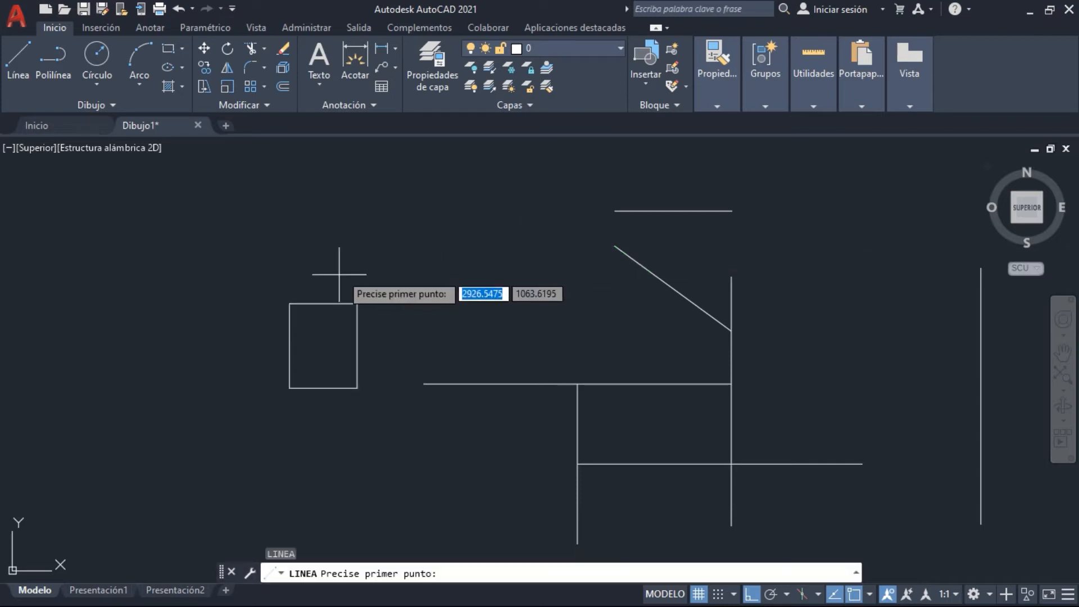
pyautogui.click(289, 304)
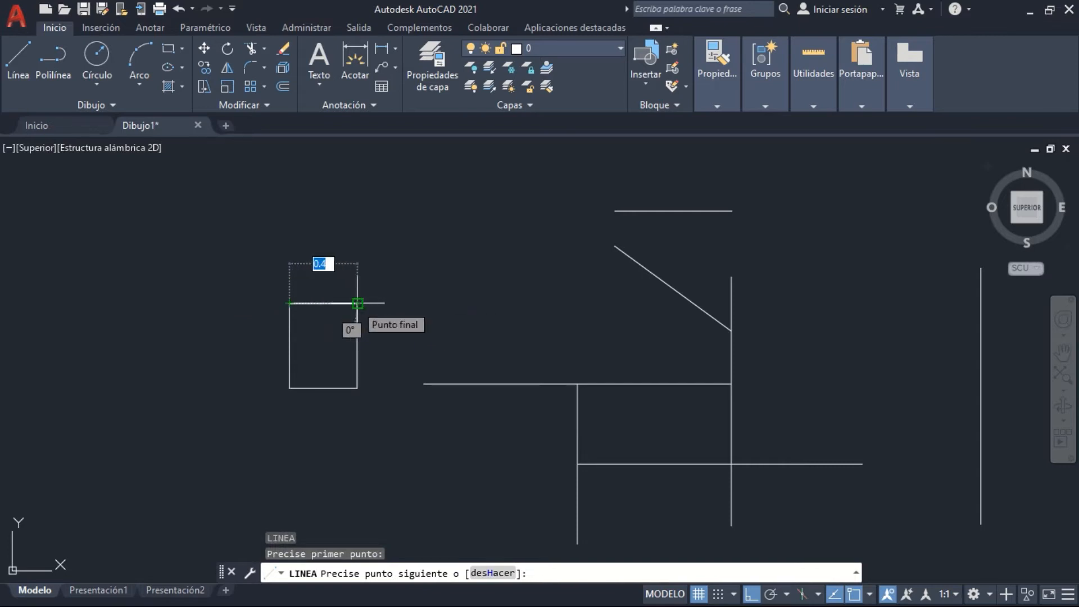
pyautogui.click(357, 303)
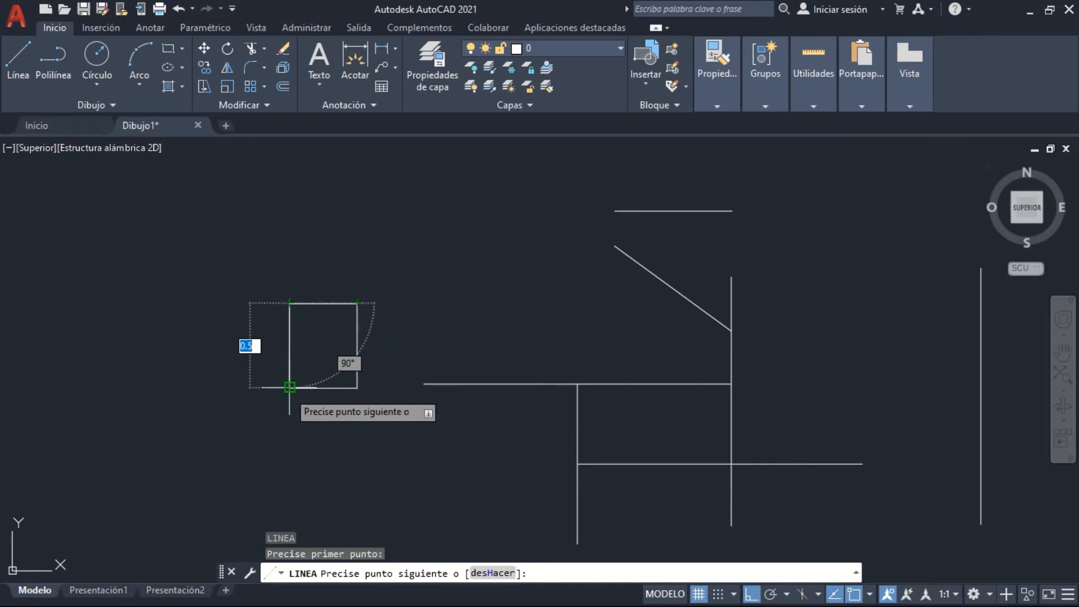
pyautogui.press('Escape')
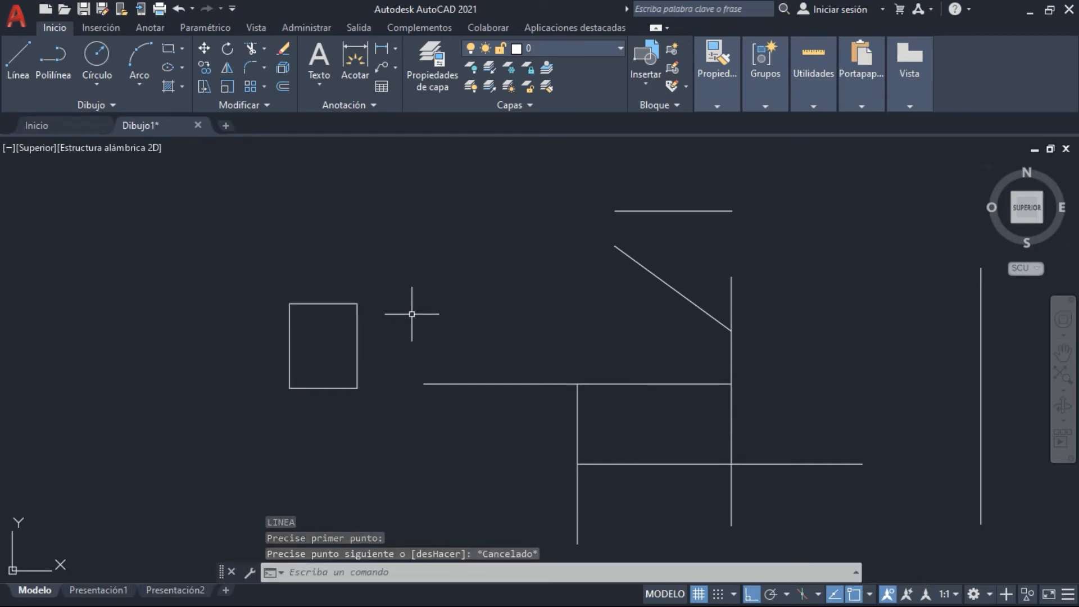
# Stretch the rectangle's left side 1 unit outward to the left, using its upper left corner as the base point
pyautogui.moveTo(414, 309)
pyautogui.mouseDown(button='middle')
pyautogui.moveTo(716, 304)
pyautogui.moveTo(654, 303)
pyautogui.mouseUp(button='middle')
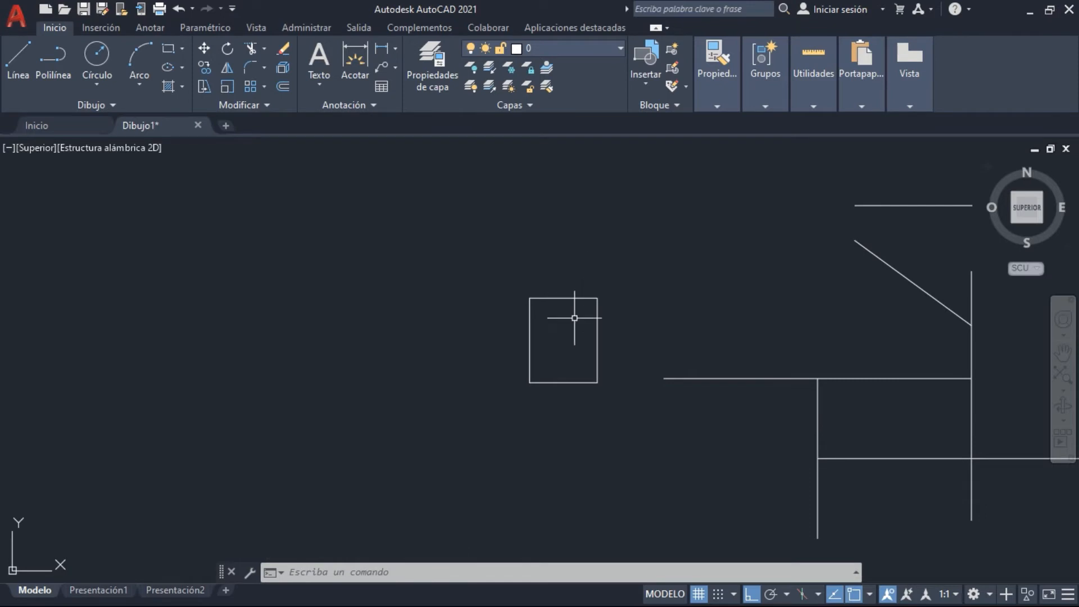
pyautogui.click(200, 90)
pyautogui.click(555, 426)
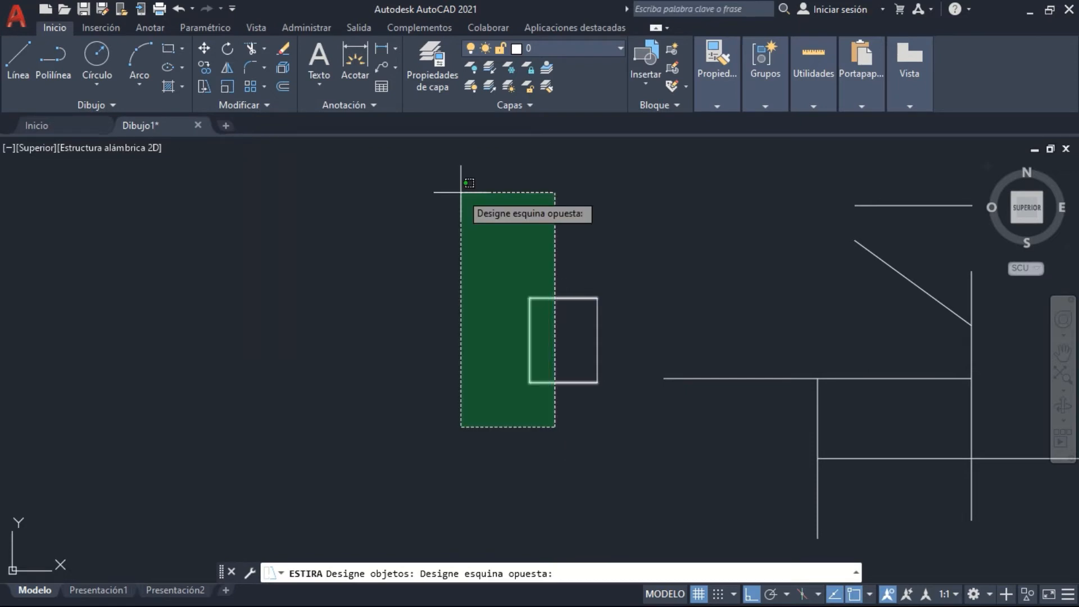
pyautogui.click(461, 193)
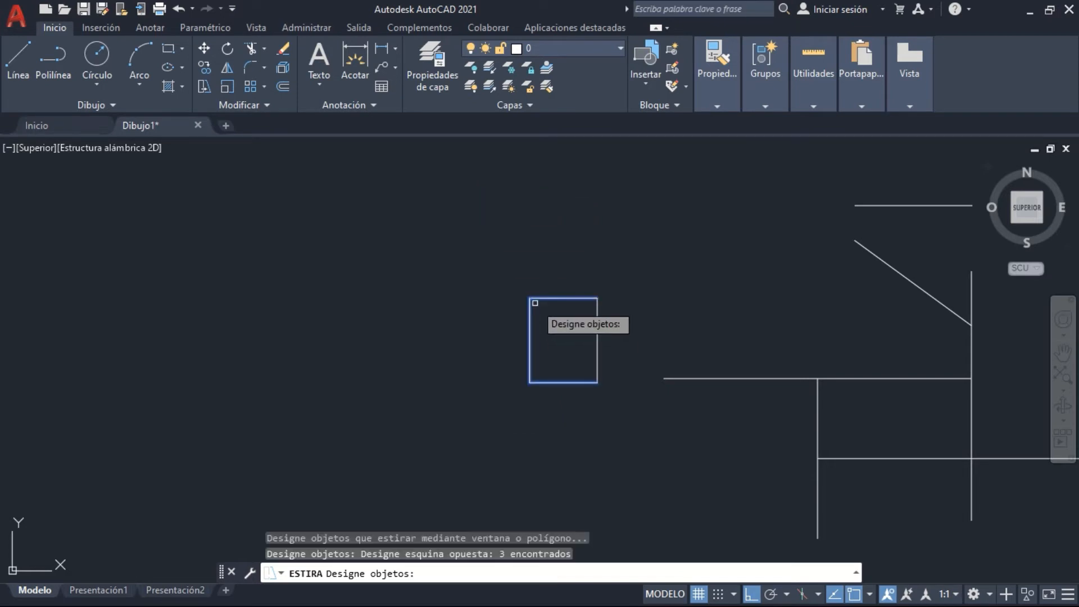
pyautogui.press('Return')
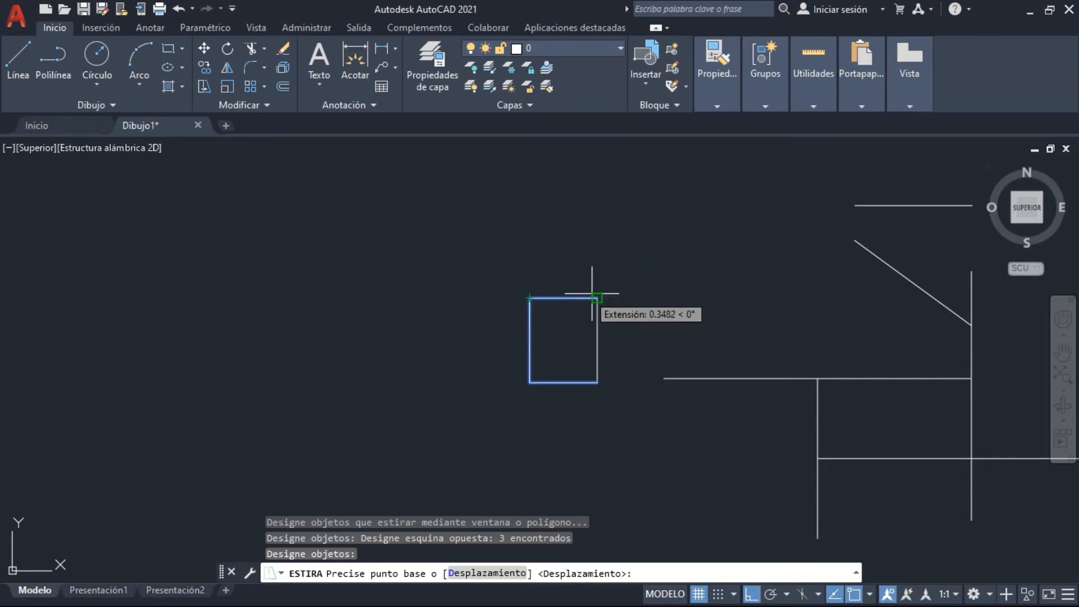
pyautogui.click(530, 298)
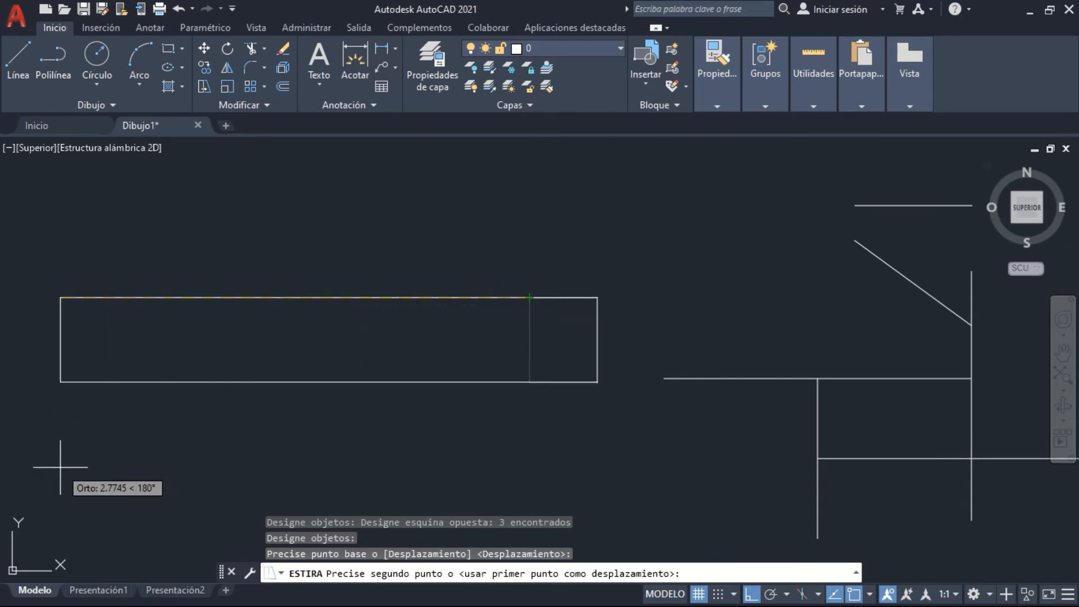
pyautogui.write('1')
pyautogui.press('Return')
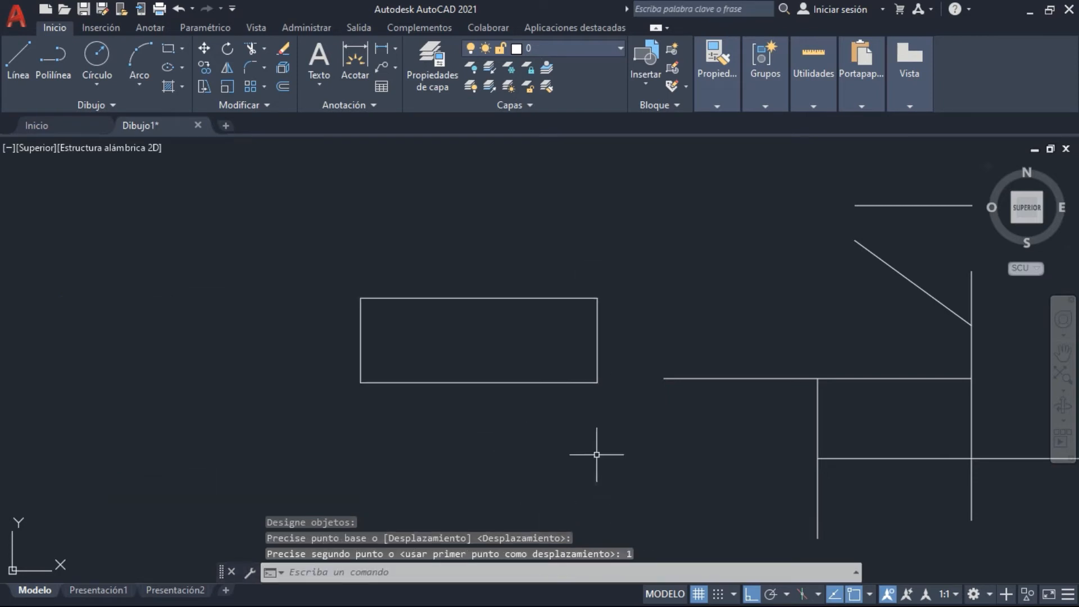
# Erase the stretched rectangle from the drawing
pyautogui.moveTo(591, 396); pyautogui.dragTo(521, 432, button='middle')
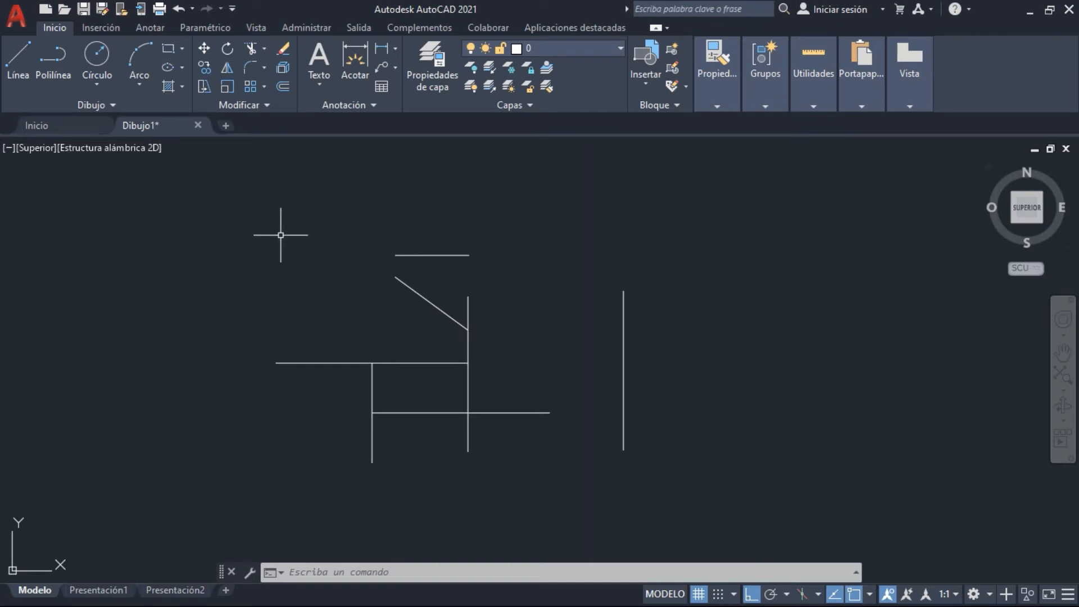
pyautogui.moveTo(280, 235); pyautogui.dragTo(291, 245, button='middle')
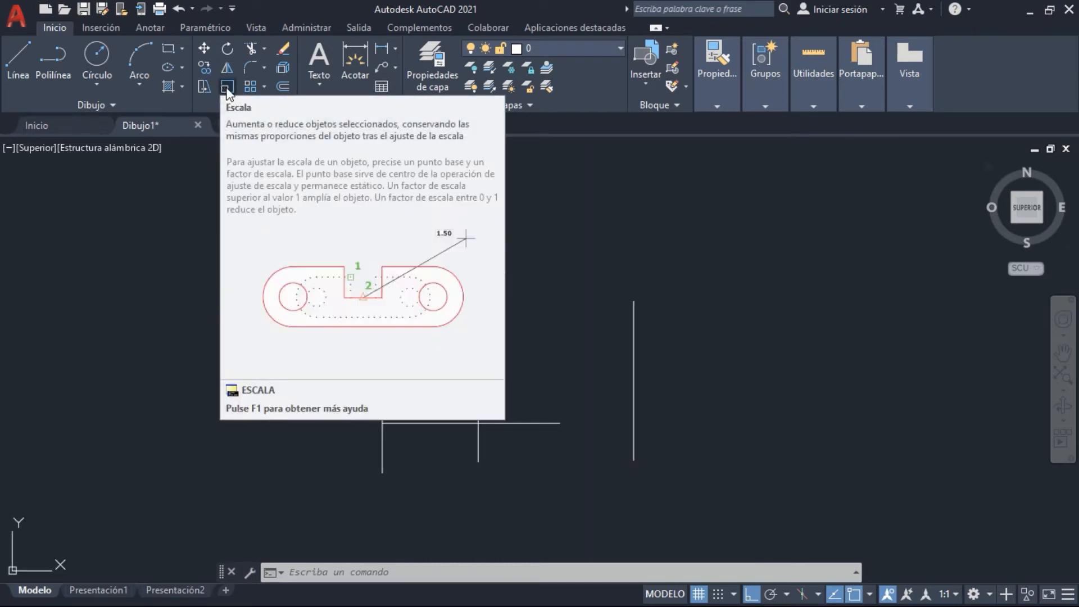
pyautogui.click(227, 87)
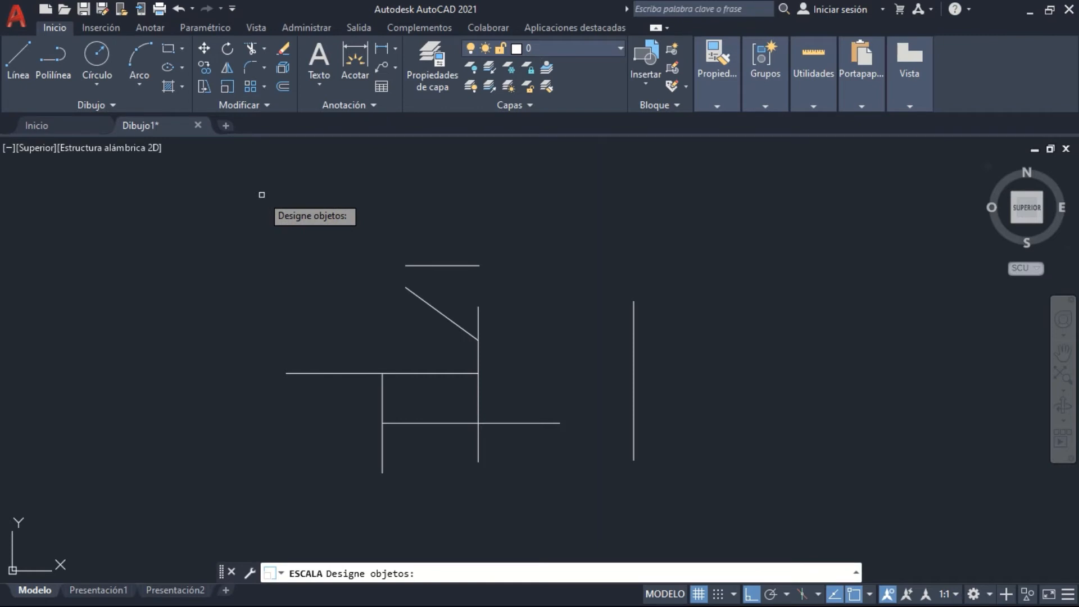
pyautogui.press('Escape')
pyautogui.write('l')
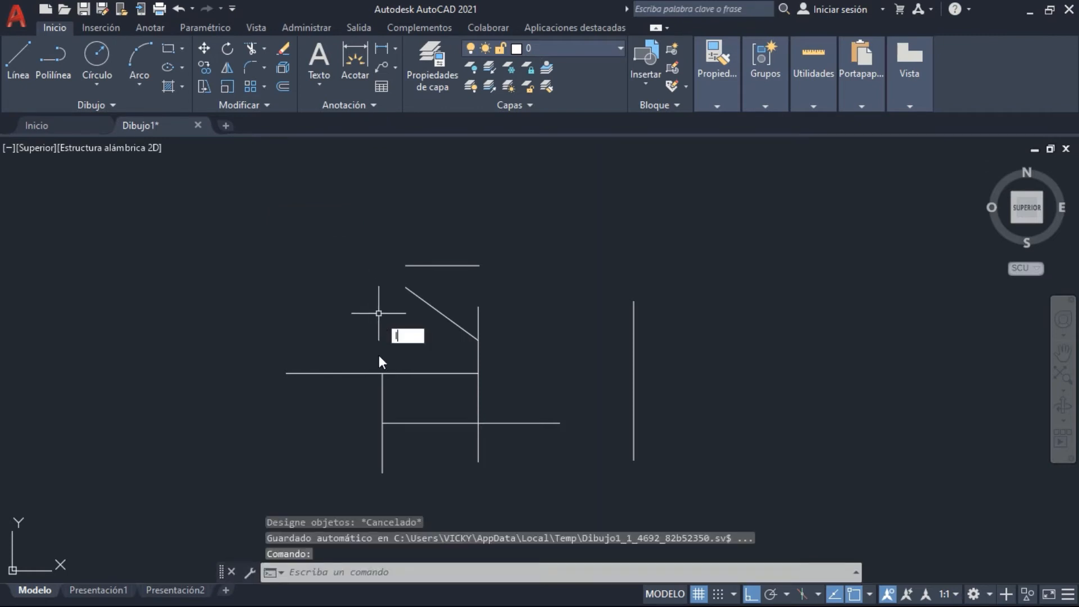
pyautogui.press('Return')
pyautogui.click(382, 373)
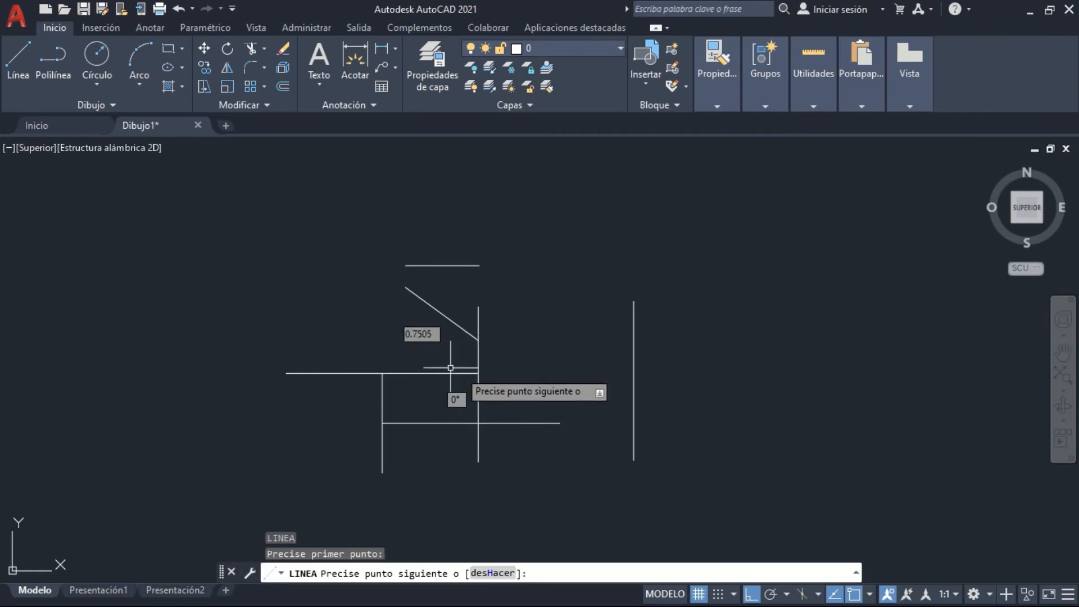
pyautogui.press('Escape')
# Draw a 1.5 by 1.5 square in the empty area to the right of the separate vertical line
pyautogui.moveTo(584, 280); pyautogui.dragTo(185, 252, button='middle')
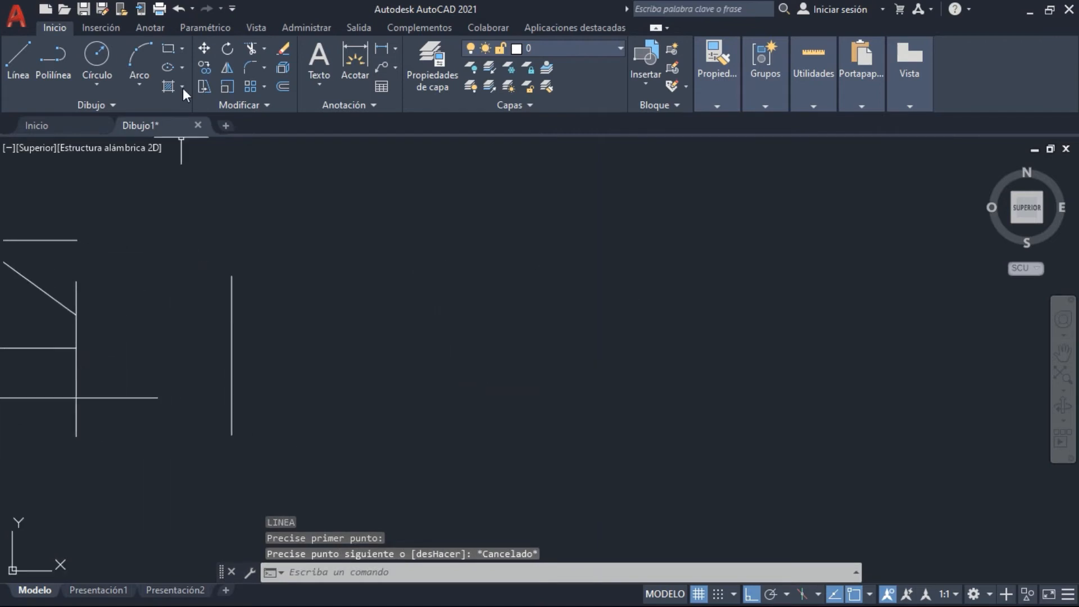
pyautogui.click(167, 48)
pyautogui.click(415, 329)
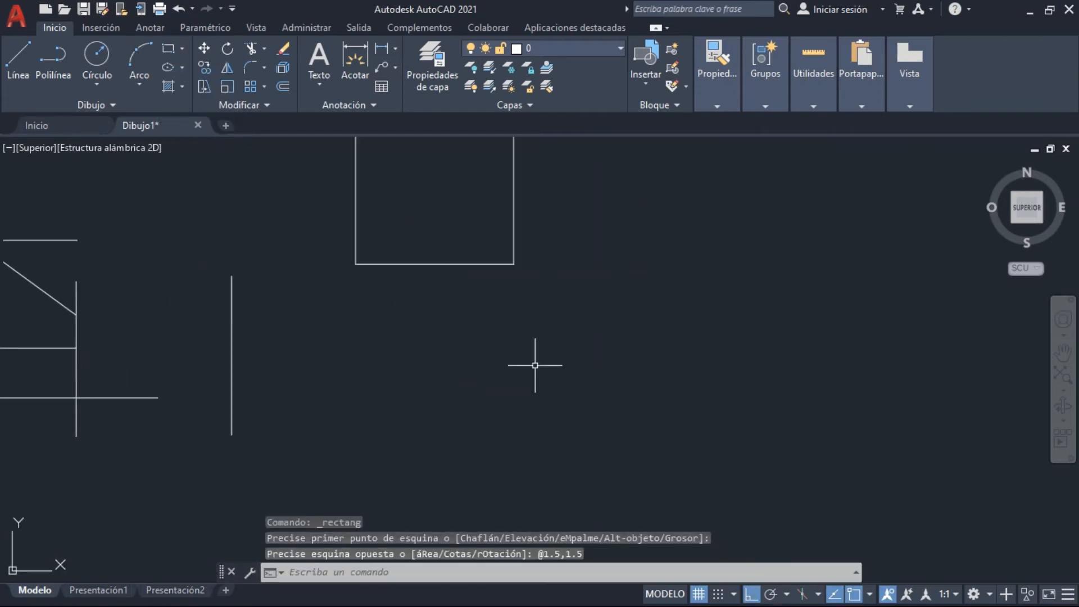
pyautogui.moveTo(578, 288); pyautogui.dragTo(577, 407, button='middle')
# Move the new square horizontally to the right, farther away from the existing lines
pyautogui.click(567, 401)
pyautogui.click(487, 340)
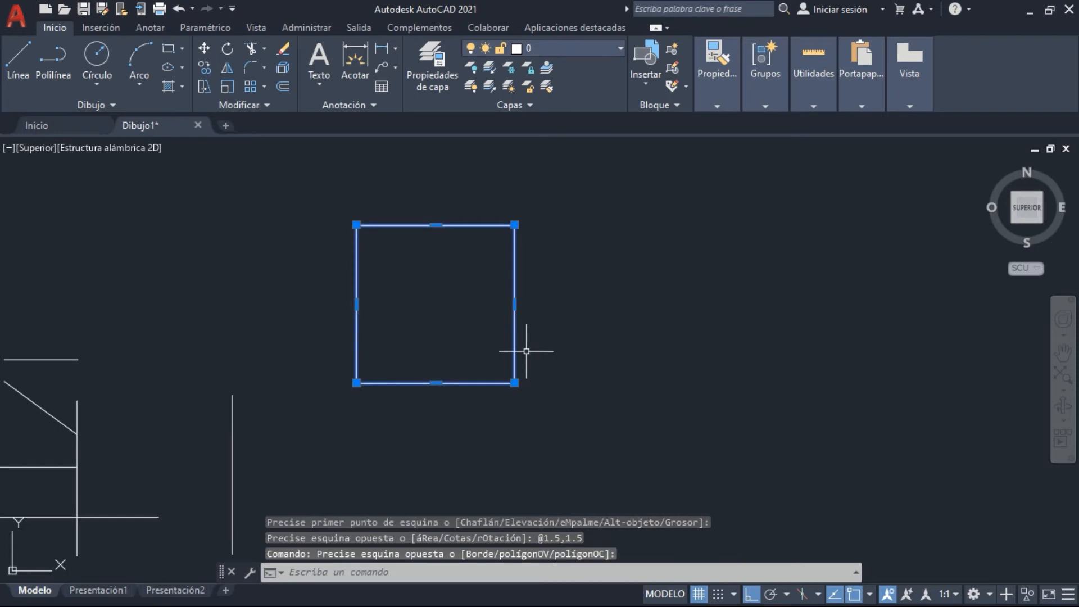
pyautogui.write('d')
pyautogui.press('Return')
pyautogui.click(458, 313)
pyautogui.click(587, 313)
pyautogui.moveTo(650, 319); pyautogui.dragTo(542, 339, button='middle')
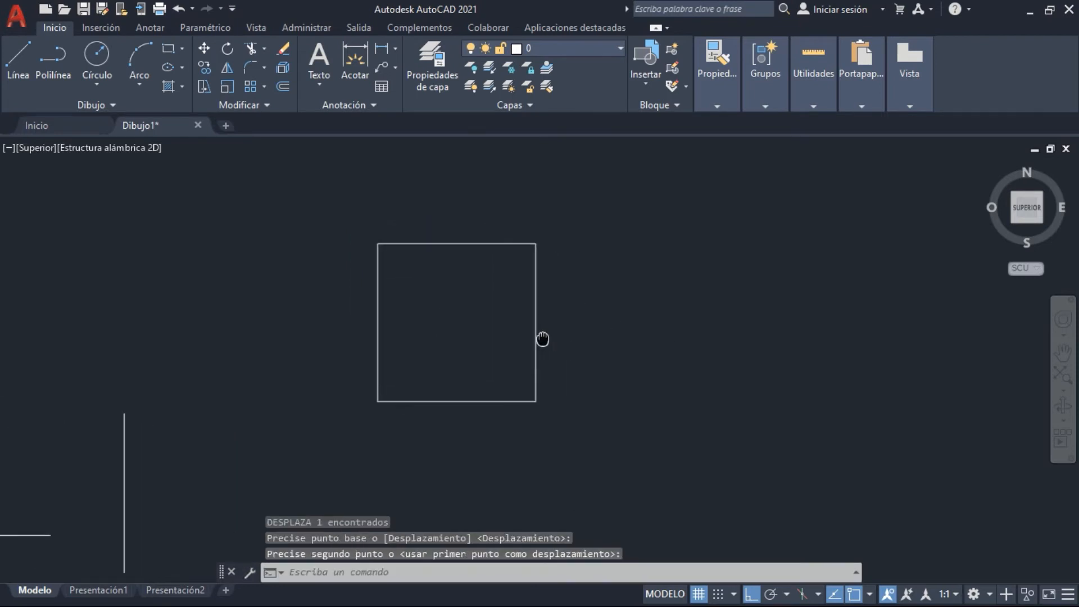
# Try enlarging the square freehand with Scale from its lower left corner, and undo that scaling
pyautogui.click(226, 84)
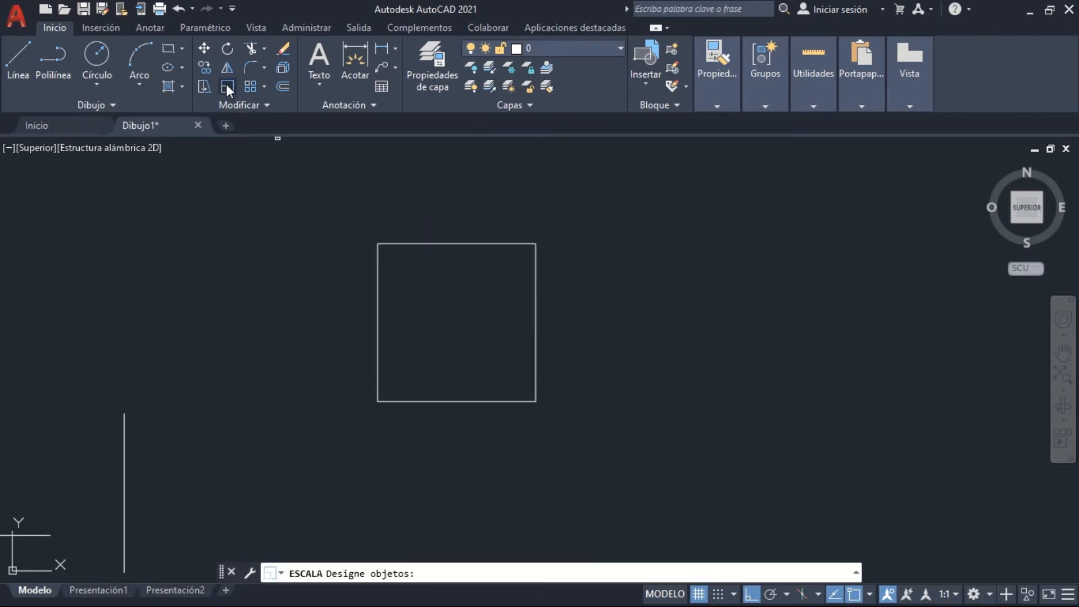
pyautogui.click(376, 294)
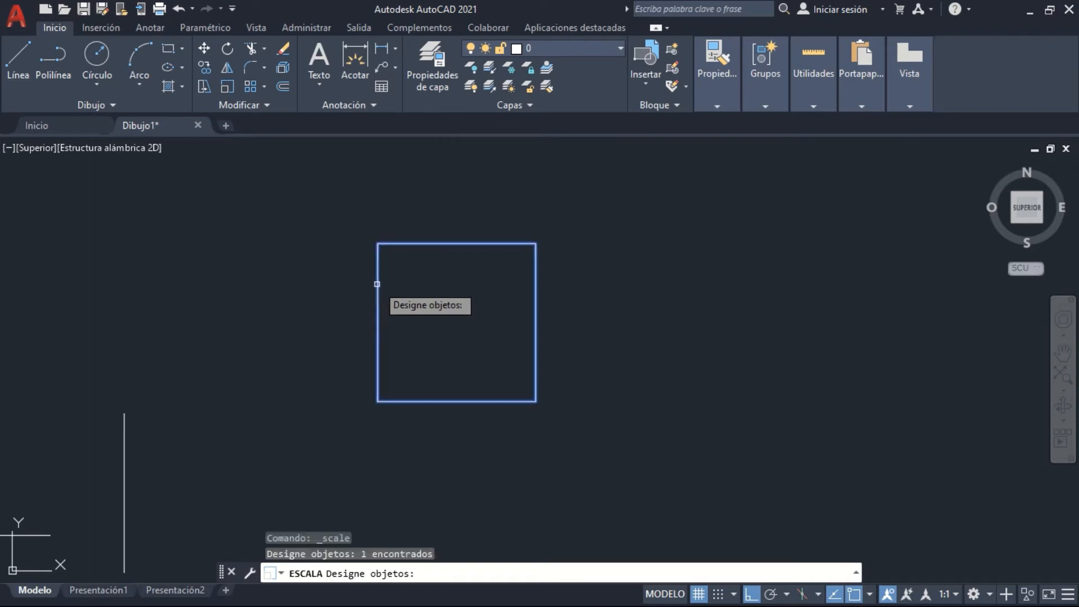
pyautogui.press('Return')
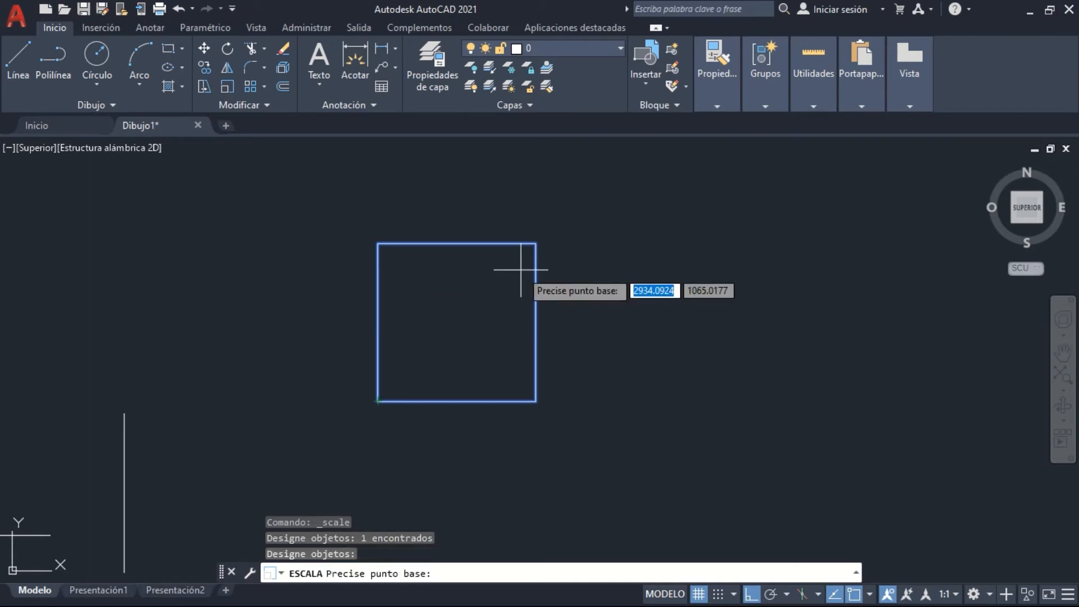
pyautogui.click(377, 401)
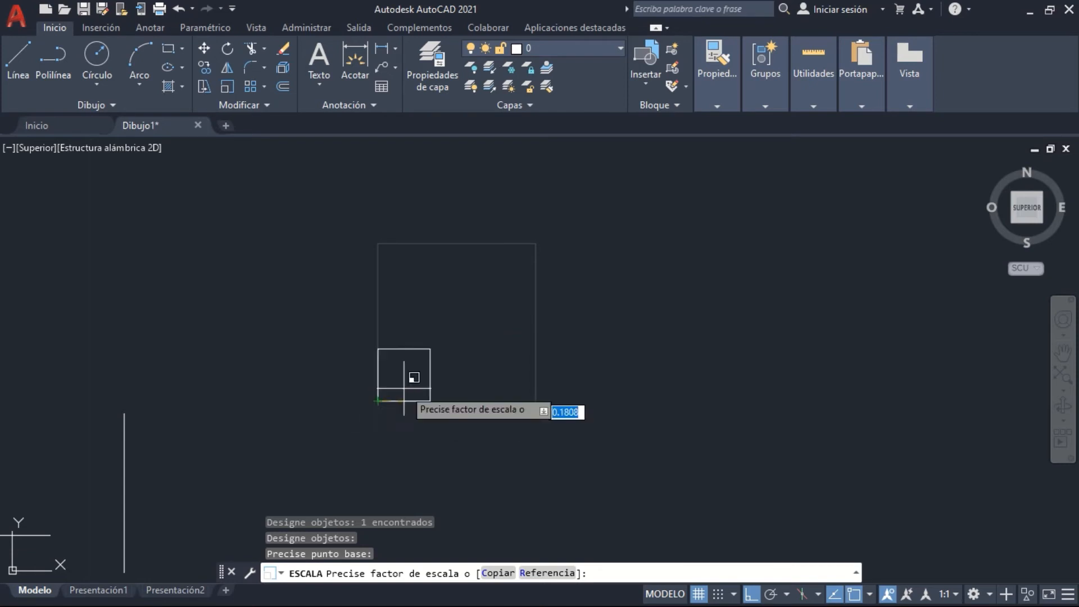
pyautogui.scroll(-4, 773, 247)
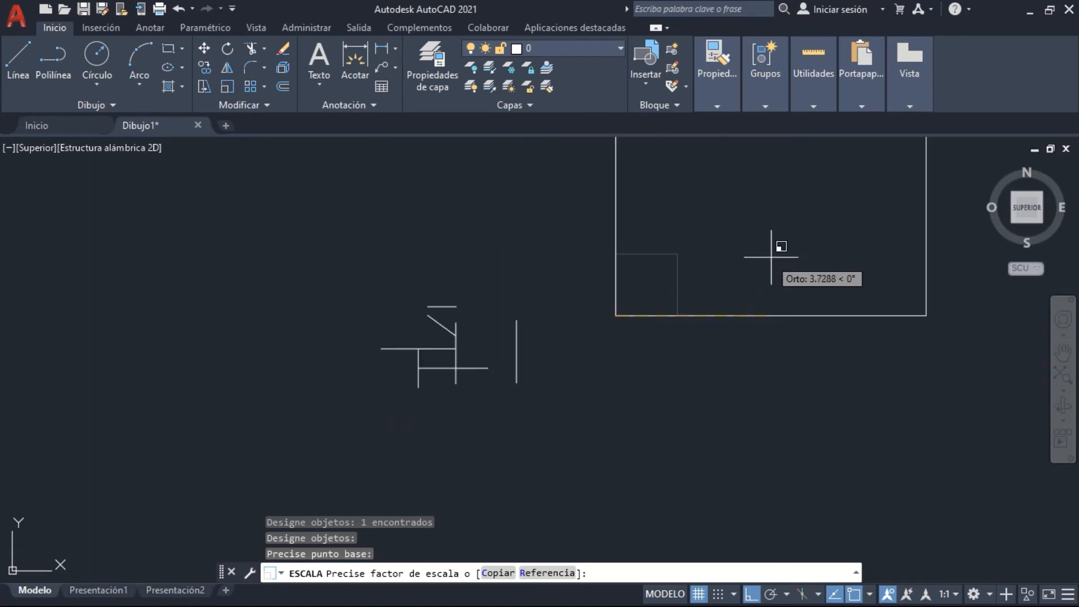
pyautogui.moveTo(771, 257); pyautogui.dragTo(486, 440, button='middle')
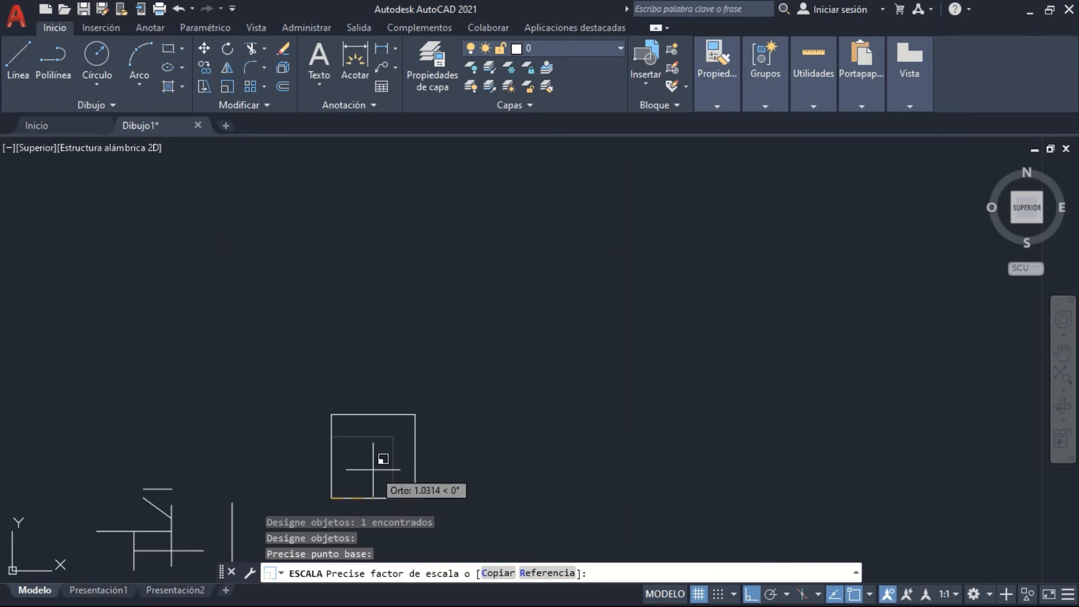
pyautogui.click(610, 307)
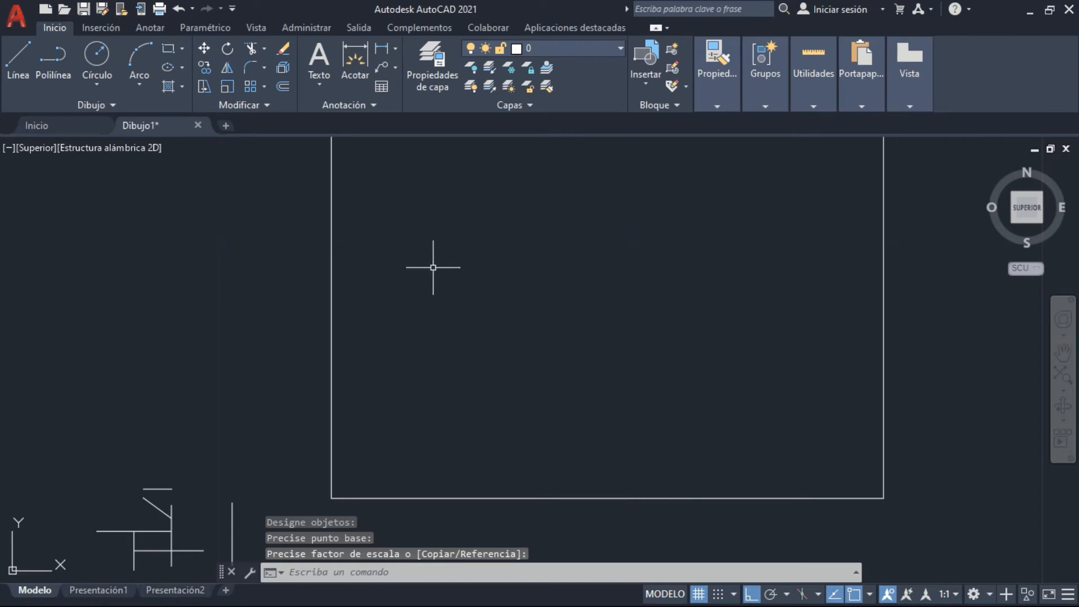
pyautogui.hotkey('ctrl', 'z')
# Scale the square from its lower left corner using the Reference option, with reference length 1.5 and new length 1
pyautogui.moveTo(422, 314); pyautogui.dragTo(429, 322, button='middle')
pyautogui.click(645, 369)
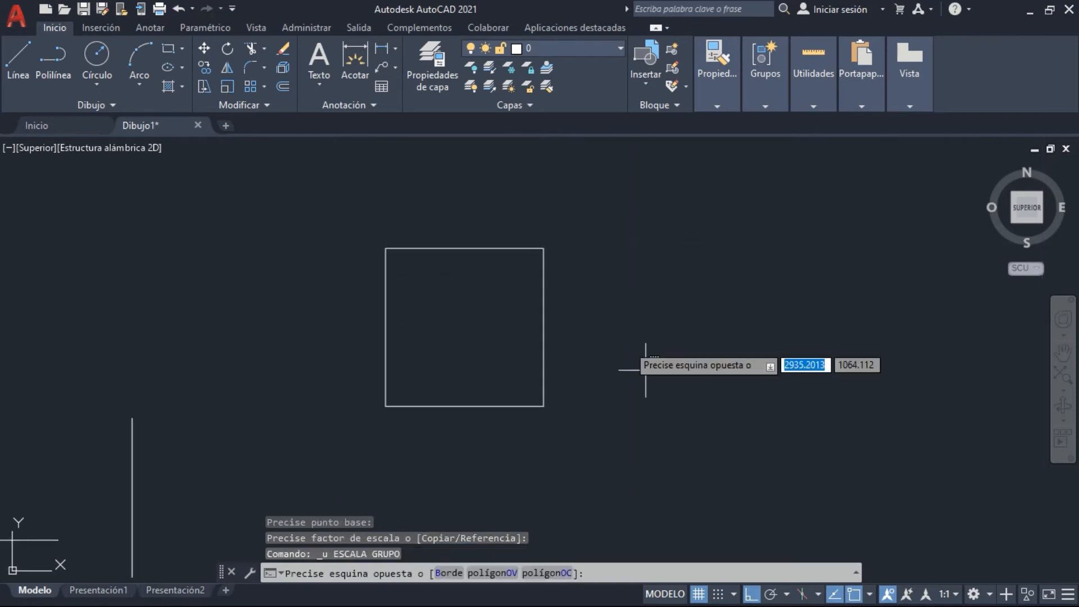
pyautogui.click(384, 258)
pyautogui.moveTo(651, 304); pyautogui.dragTo(657, 359, button='middle')
pyautogui.scroll(-2, 657, 362)
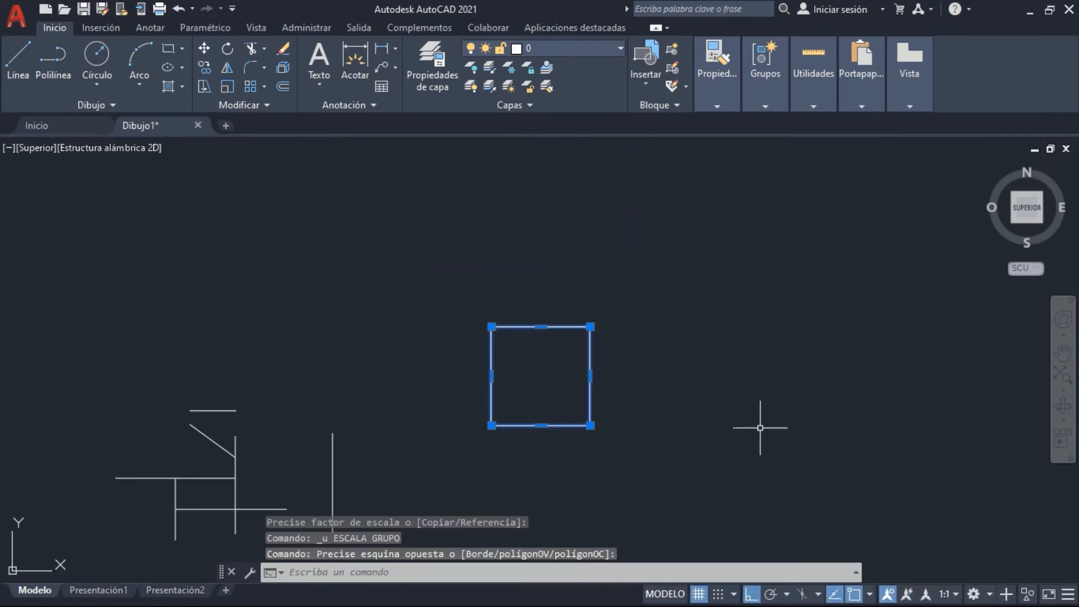
pyautogui.scroll(4, 687, 371)
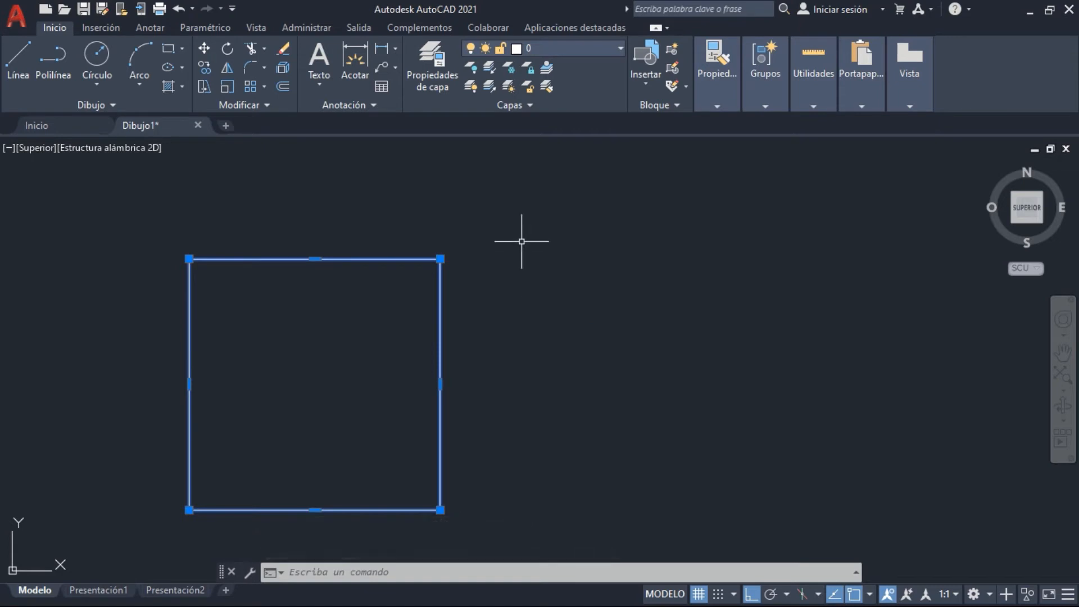
pyautogui.moveTo(523, 234); pyautogui.dragTo(610, 182, button='middle')
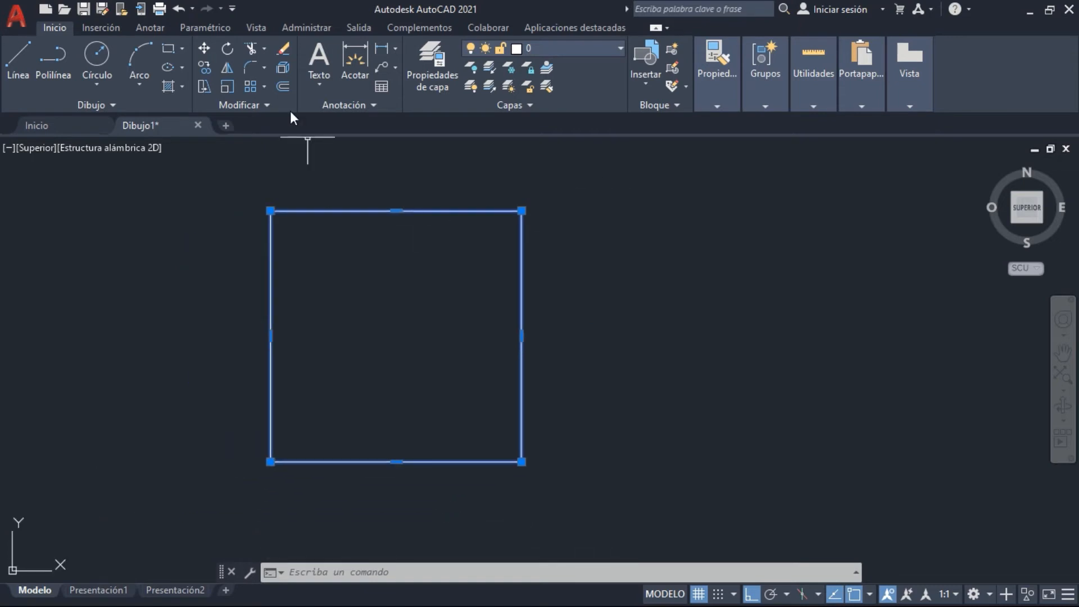
pyautogui.click(226, 89)
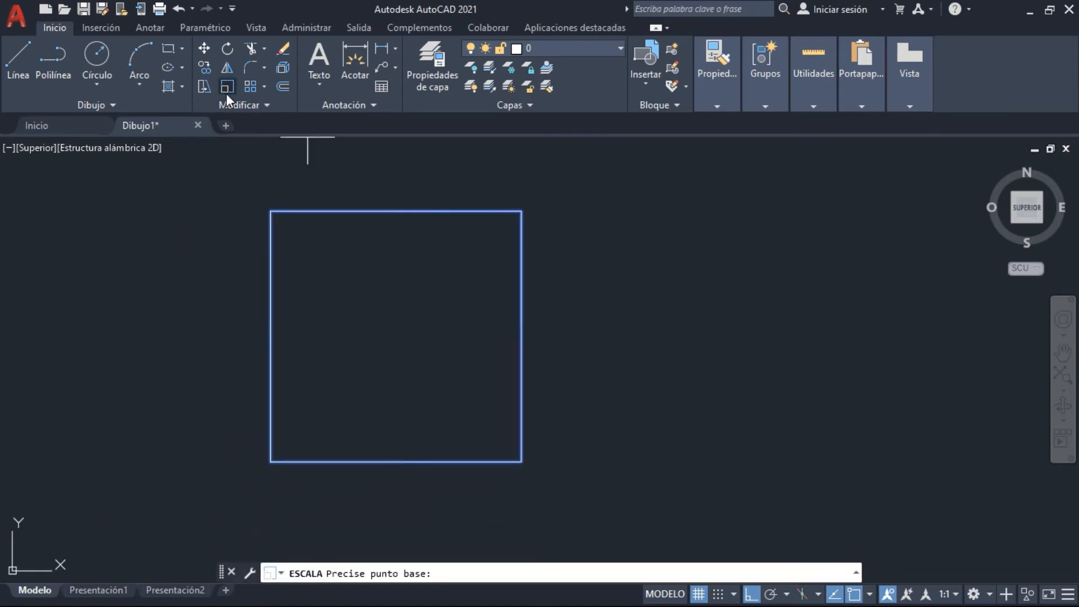
pyautogui.click(272, 462)
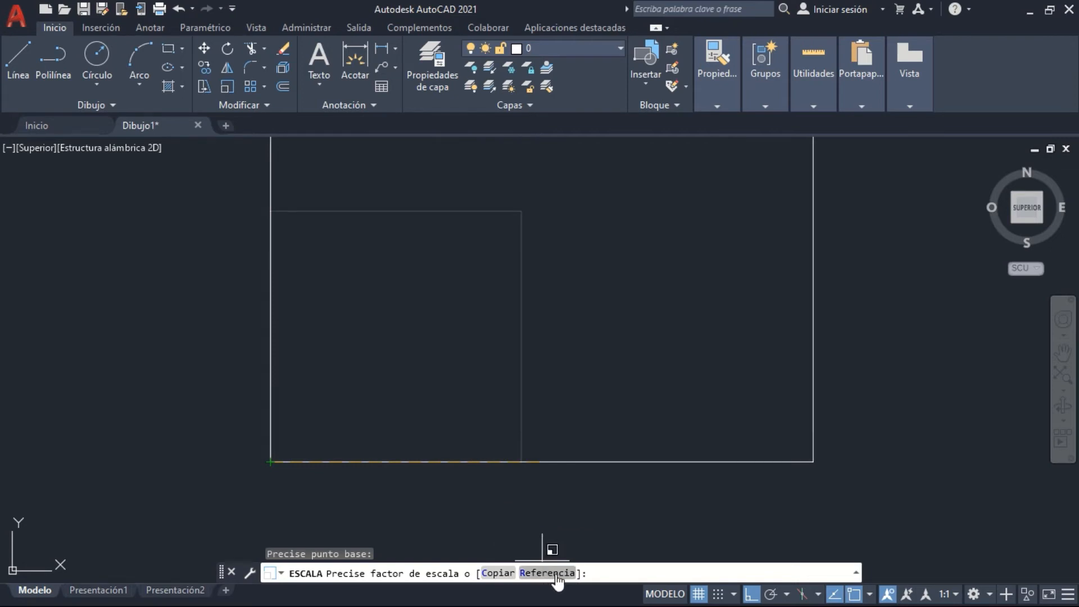
pyautogui.click(537, 573)
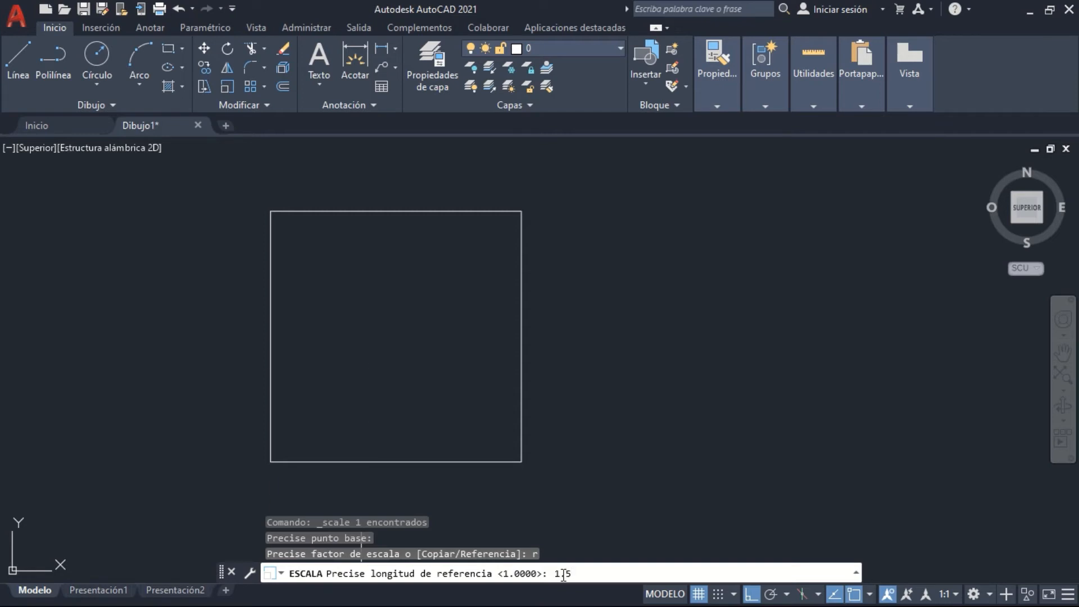
pyautogui.write('1.5')
pyautogui.press('Return')
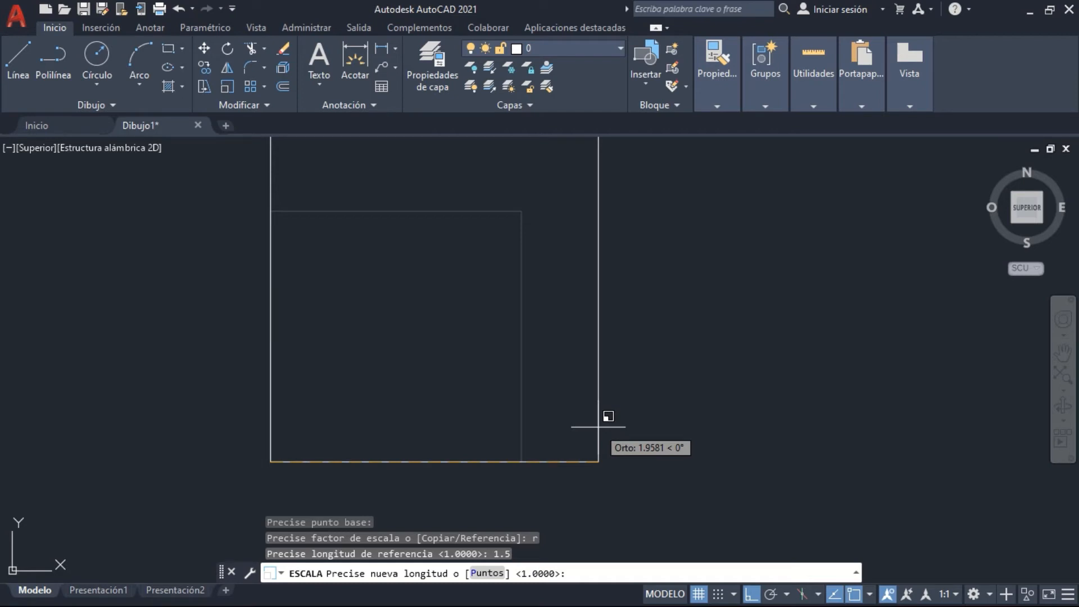
pyautogui.write('1')
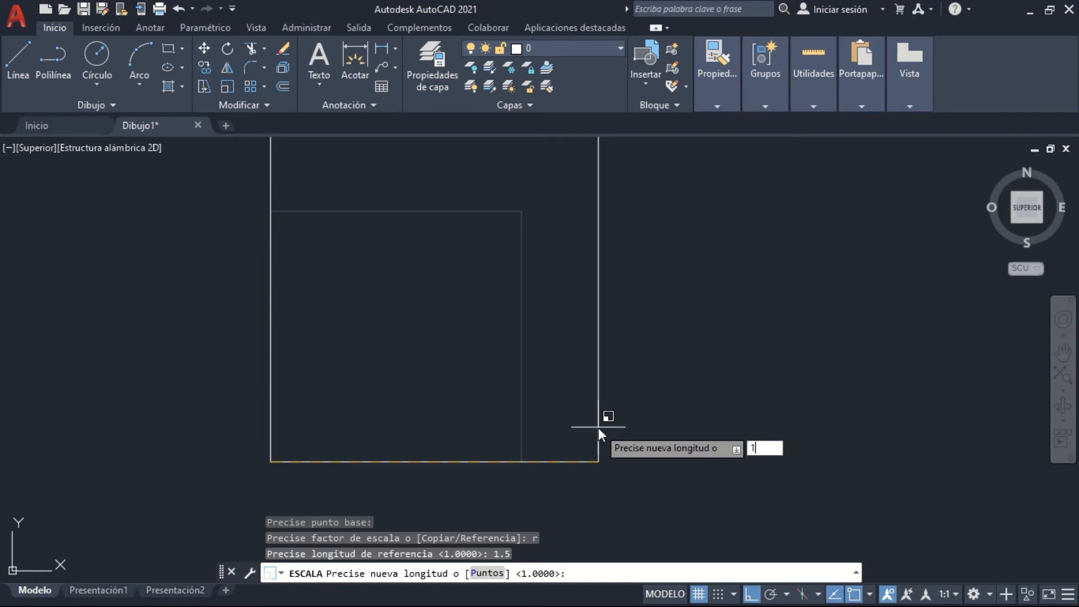
pyautogui.press('Return')
# Measure the scaled square's top side with a temporary line, without keeping the line
pyautogui.write('l')
pyautogui.press('Return')
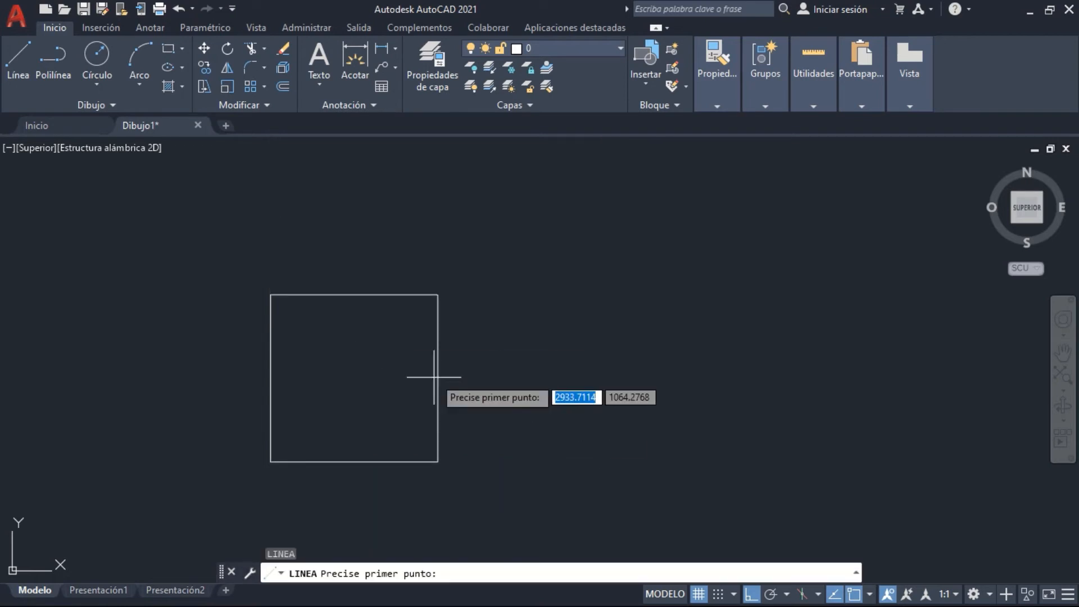
pyautogui.click(271, 294)
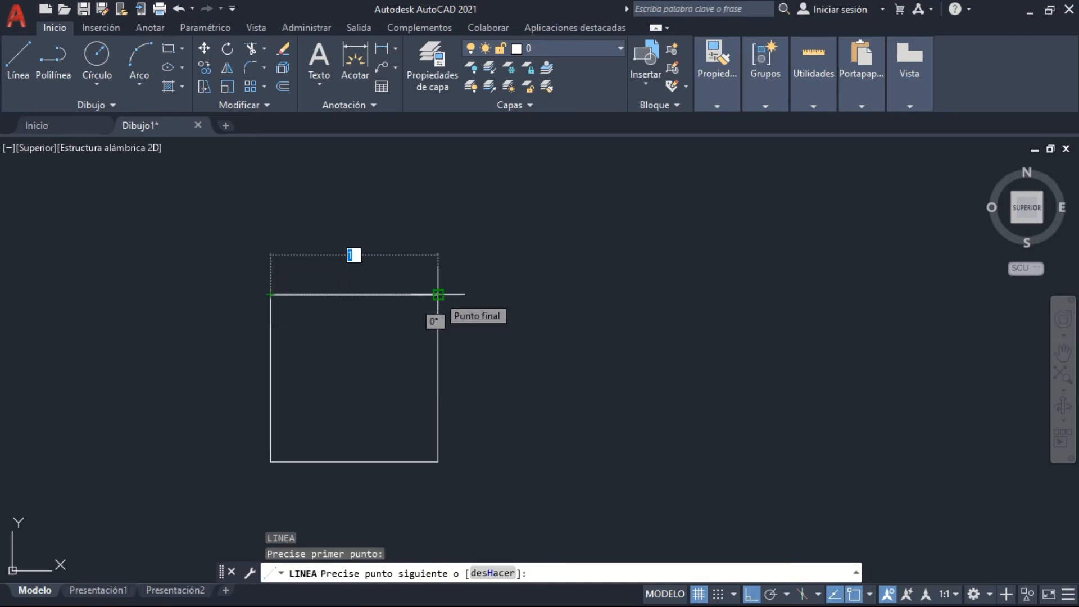
pyautogui.press('Escape')
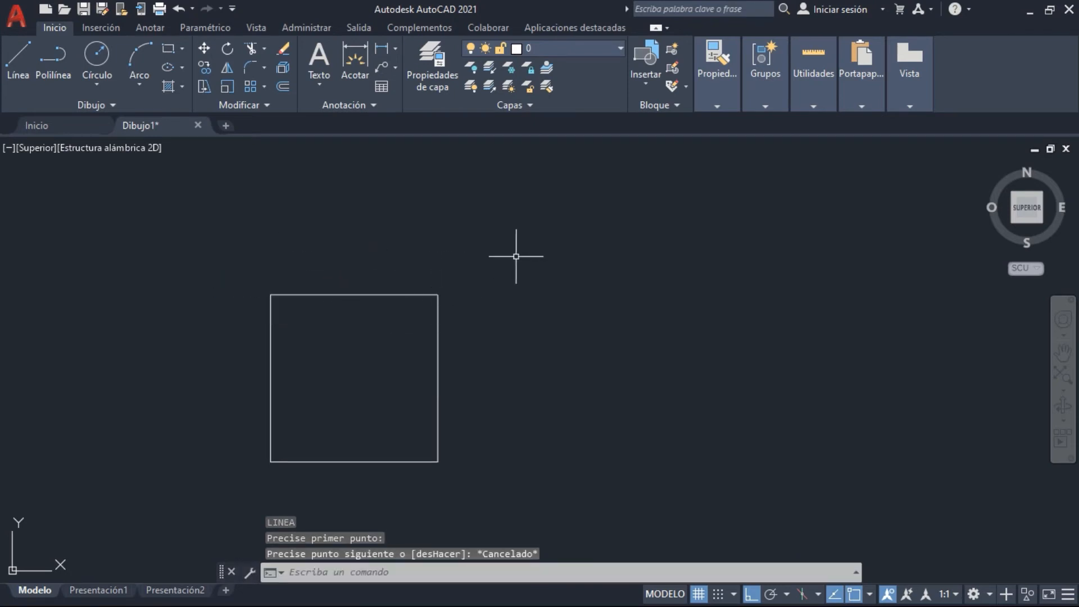
# Scale the square from its lower left corner using the Reference option, with reference length 1 and new length 4
pyautogui.moveTo(516, 256); pyautogui.dragTo(467, 261, button='middle')
pyautogui.scroll(-2, 306, 332)
pyautogui.click(373, 316)
pyautogui.click(350, 320)
pyautogui.moveTo(389, 326); pyautogui.dragTo(441, 329, button='middle')
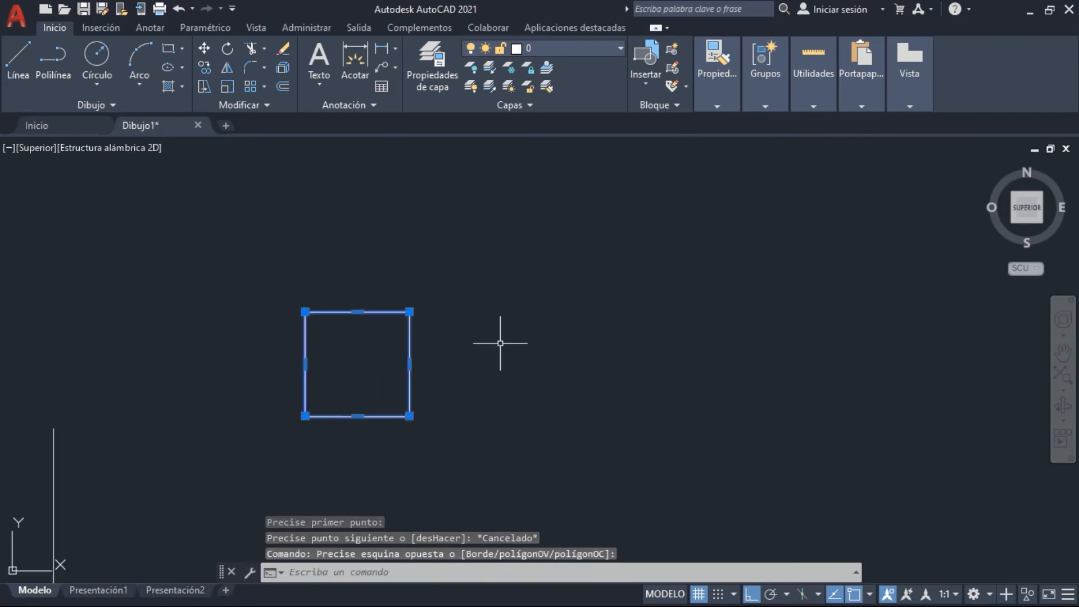
pyautogui.click(224, 86)
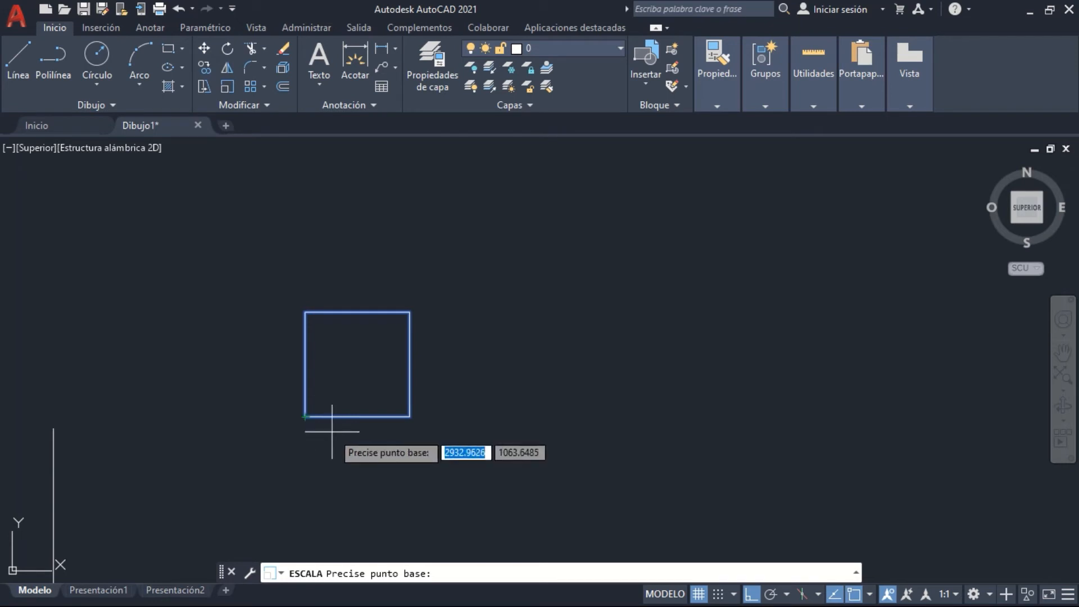
pyautogui.click(305, 417)
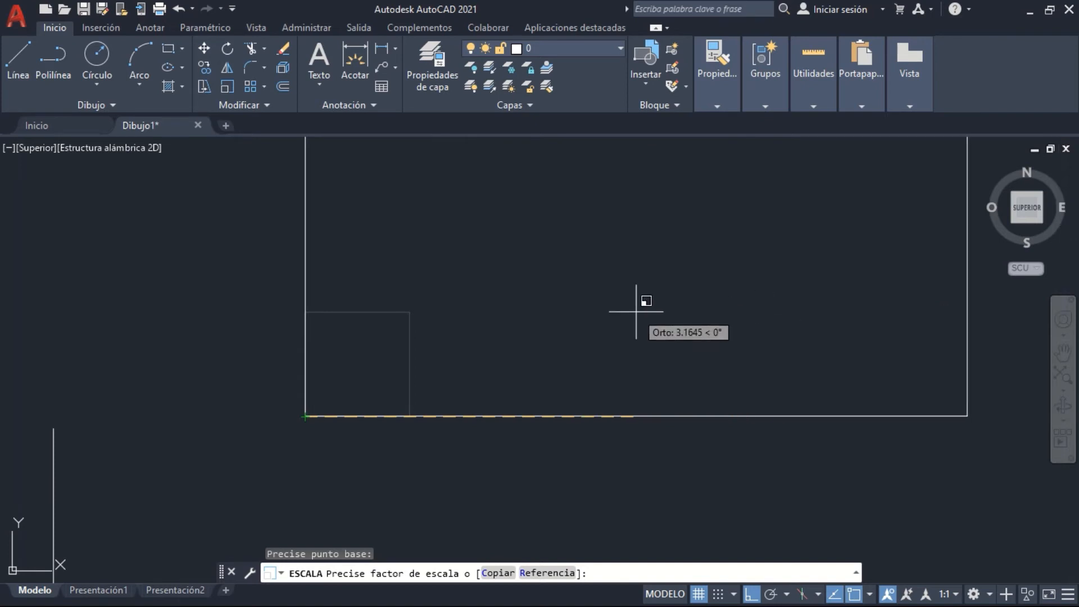
pyautogui.click(563, 573)
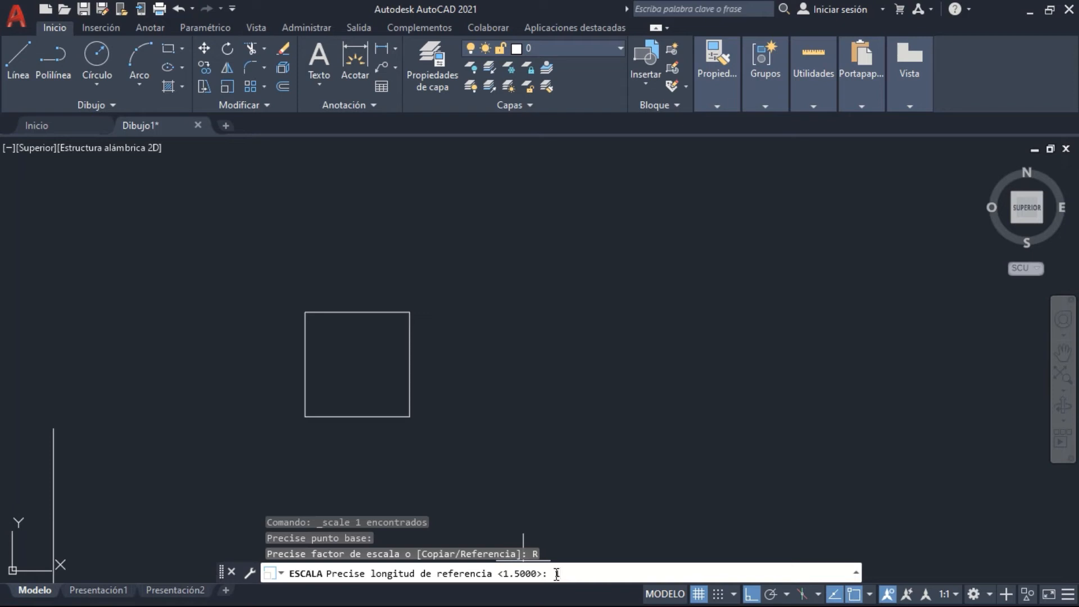
pyautogui.write('1')
pyautogui.press('Return')
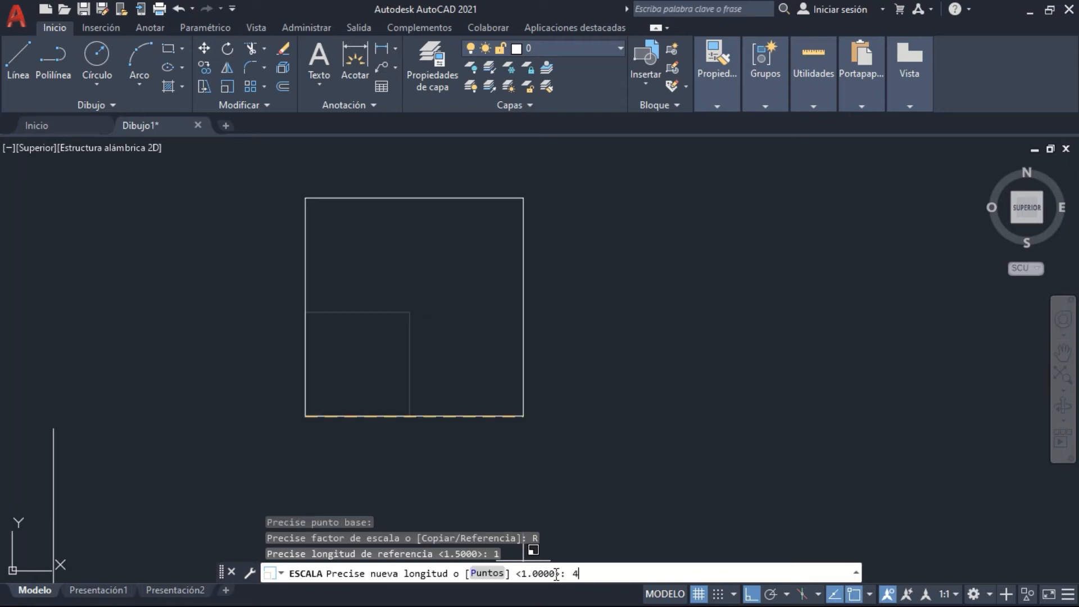
pyautogui.write('4')
pyautogui.press('Return')
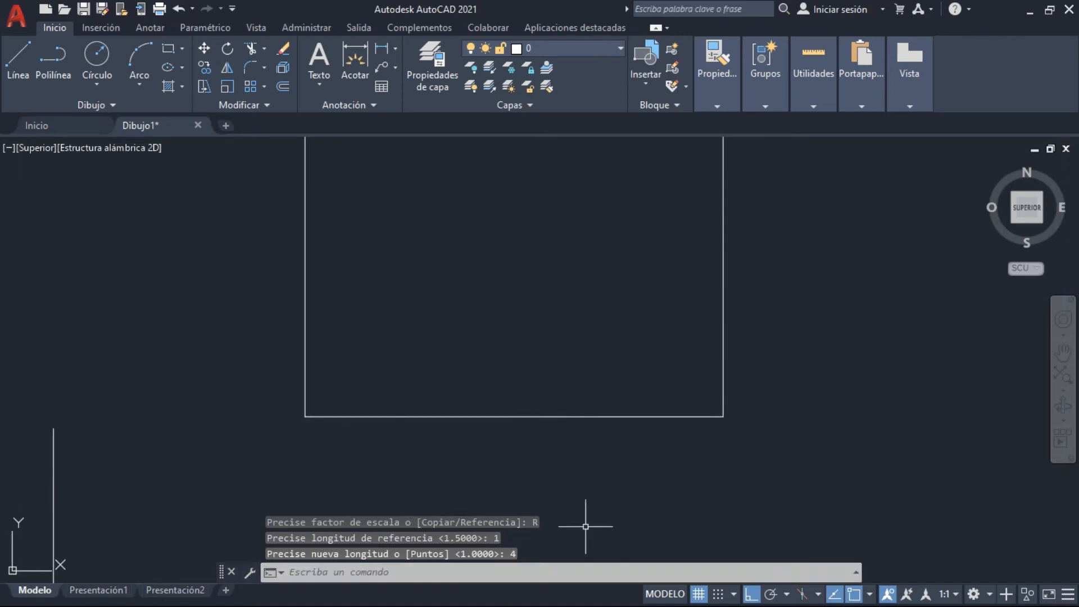
# Measure the enlarged square's bottom side with a temporary line, without keeping the line
pyautogui.write('l')
pyautogui.press('Return')
pyautogui.click(305, 417)
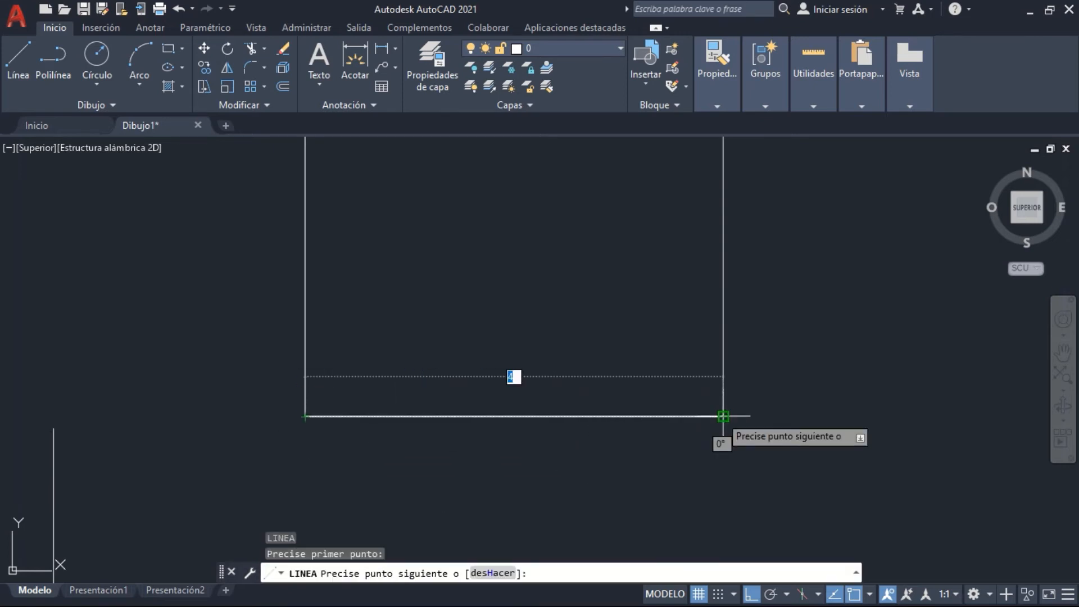
pyautogui.moveTo(481, 334); pyautogui.dragTo(461, 519, button='middle')
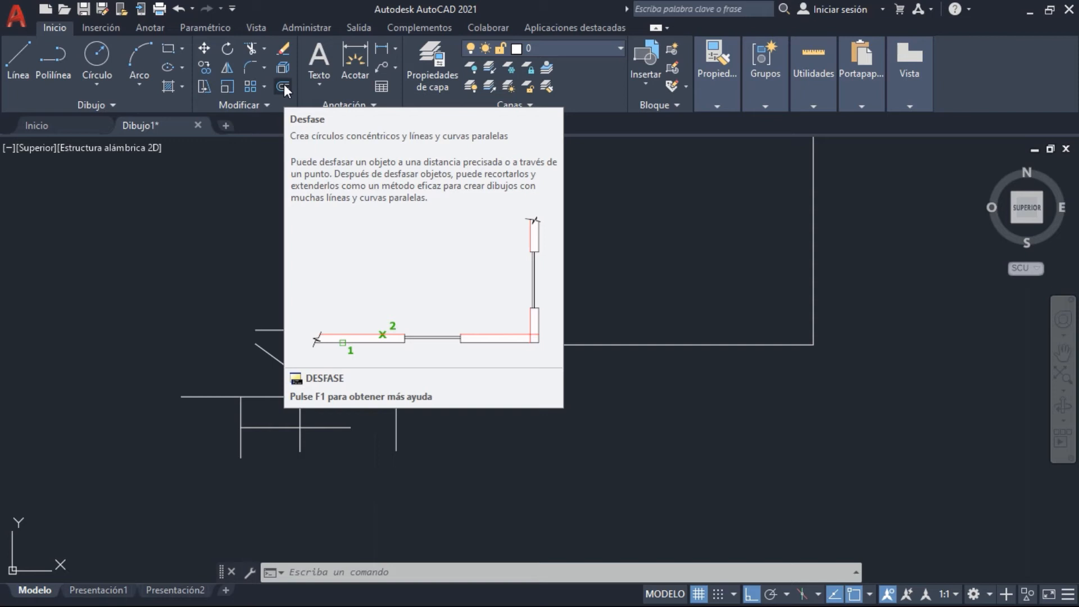
pyautogui.click(283, 86)
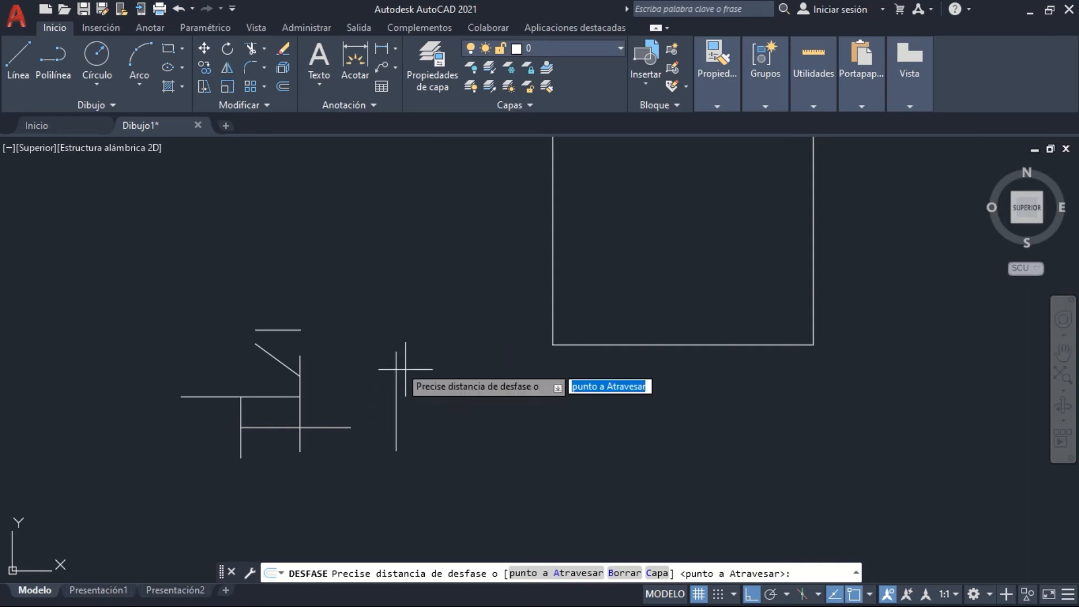
pyautogui.moveTo(532, 288); pyautogui.dragTo(306, 441, button='middle')
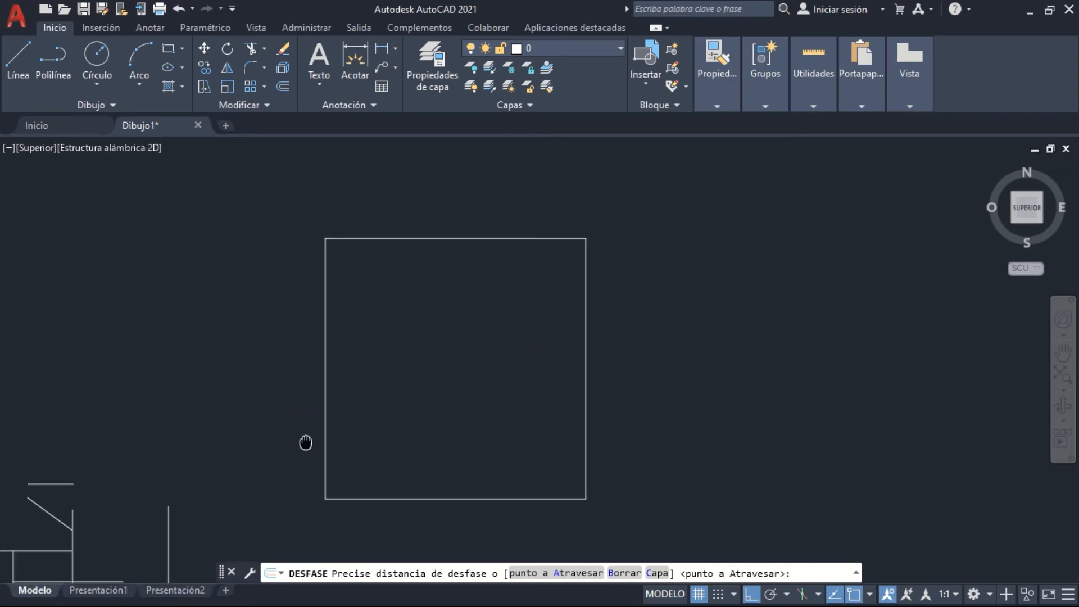
pyautogui.rightClick(297, 312)
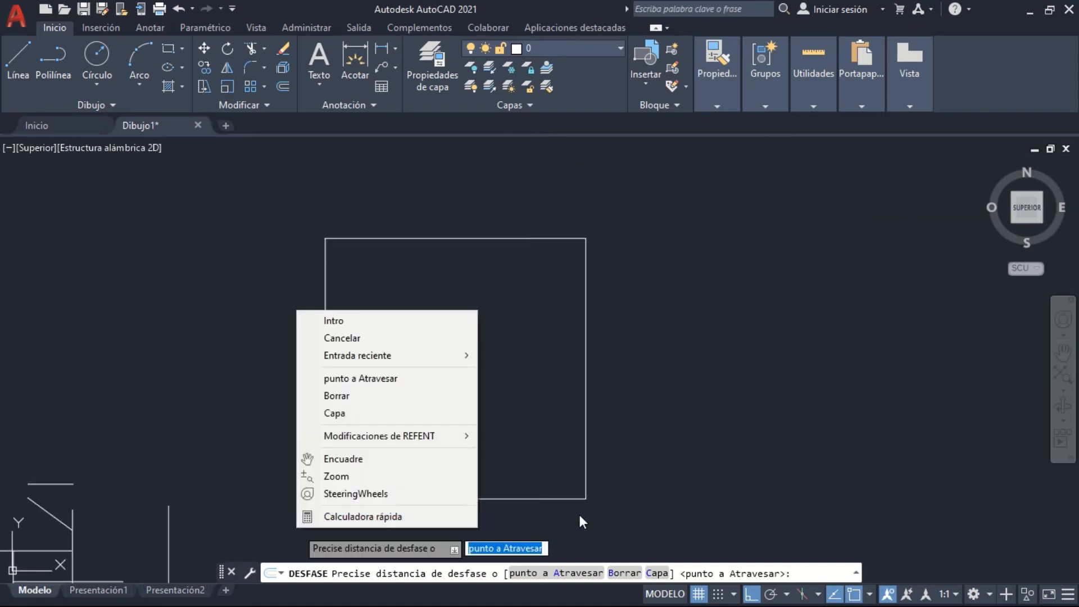
pyautogui.click(599, 493)
pyautogui.press('Escape')
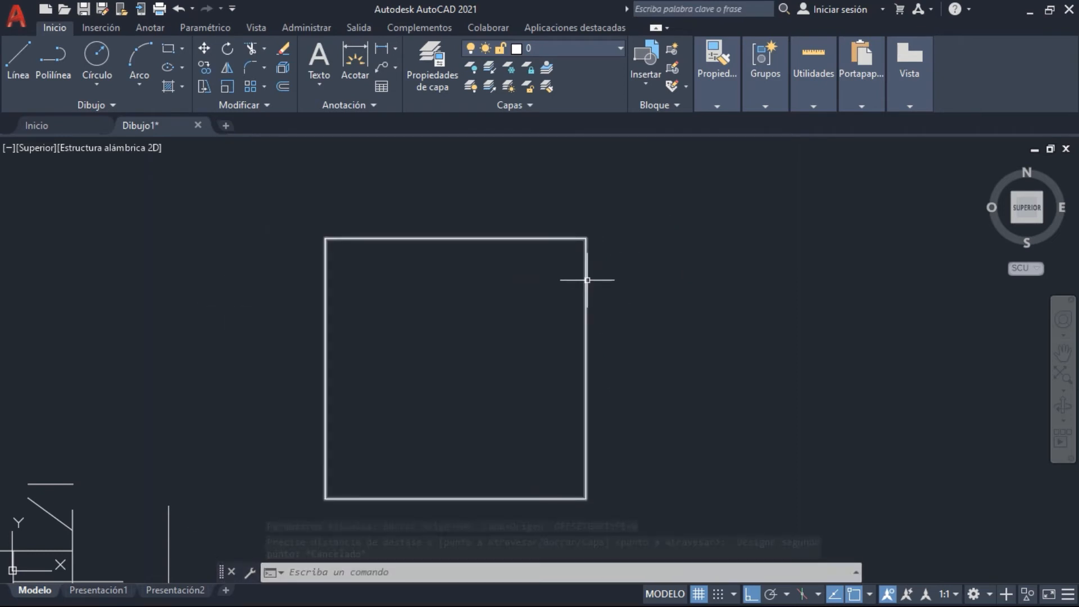
pyautogui.click(360, 235)
pyautogui.click(354, 251)
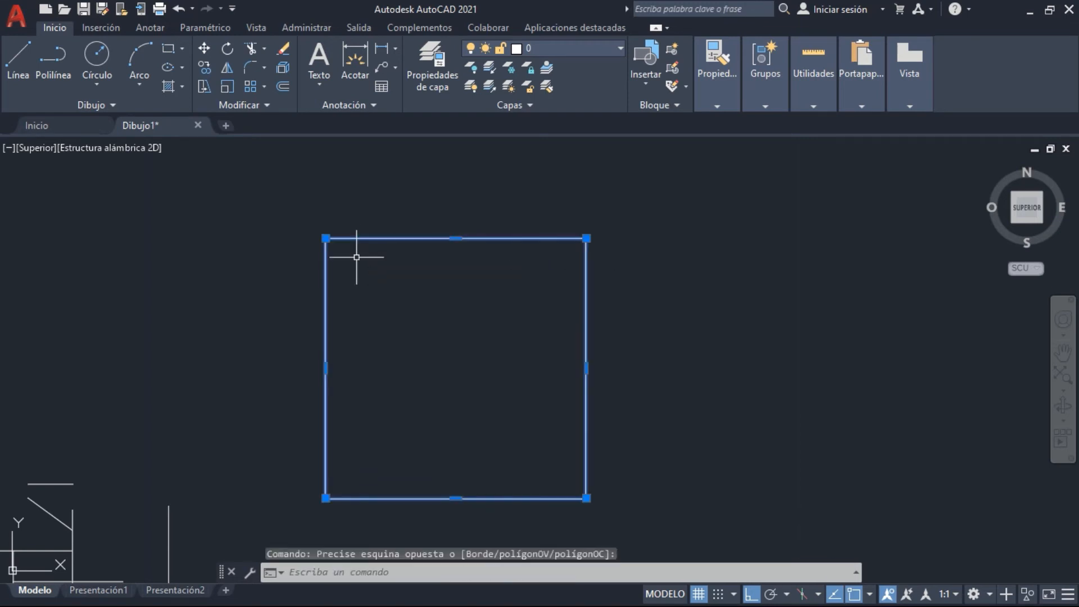
pyautogui.click(349, 262)
pyautogui.press('Escape')
pyautogui.click(339, 250)
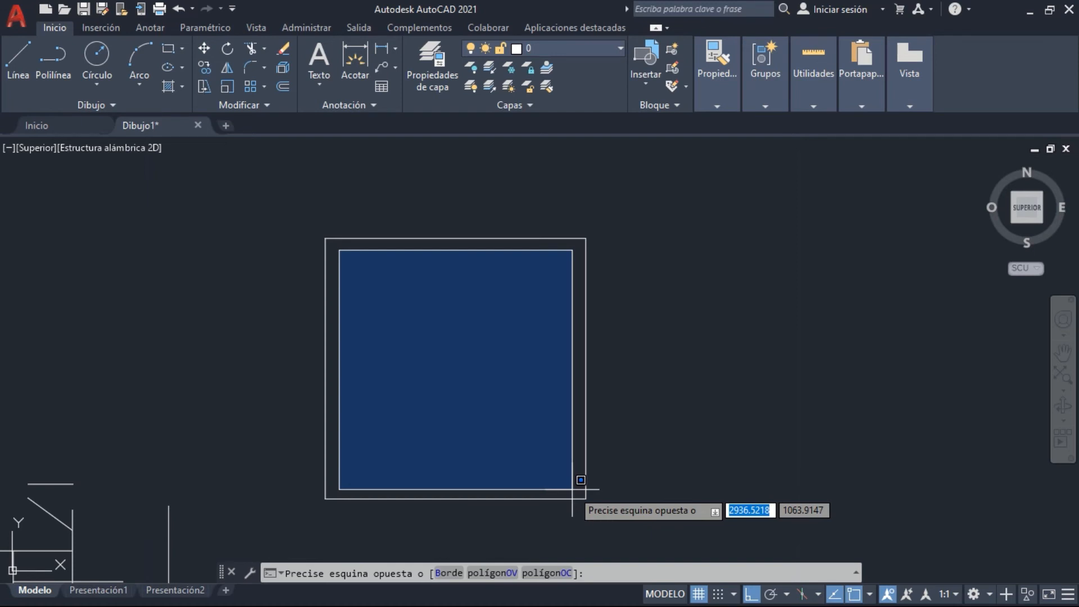
pyautogui.press('Escape')
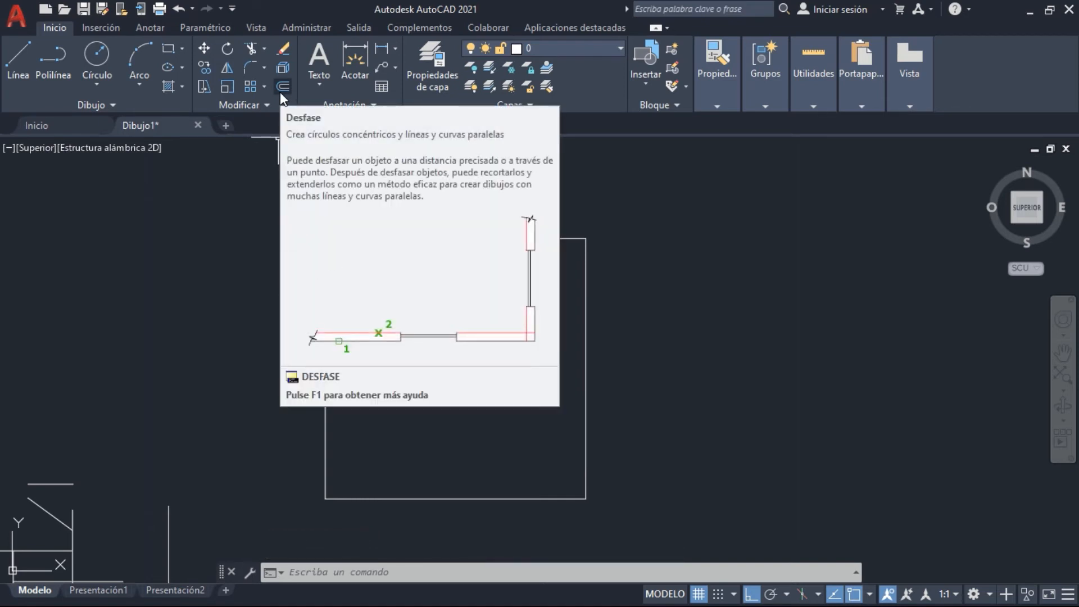
pyautogui.click(944, 399)
pyautogui.click(582, 380)
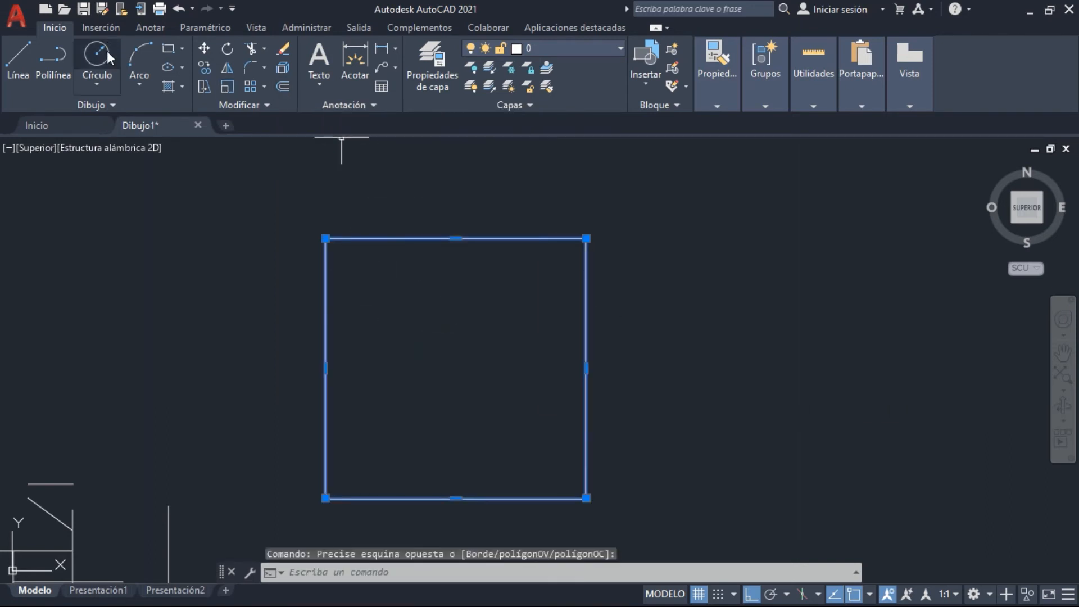
pyautogui.click(832, 407)
pyautogui.click(557, 369)
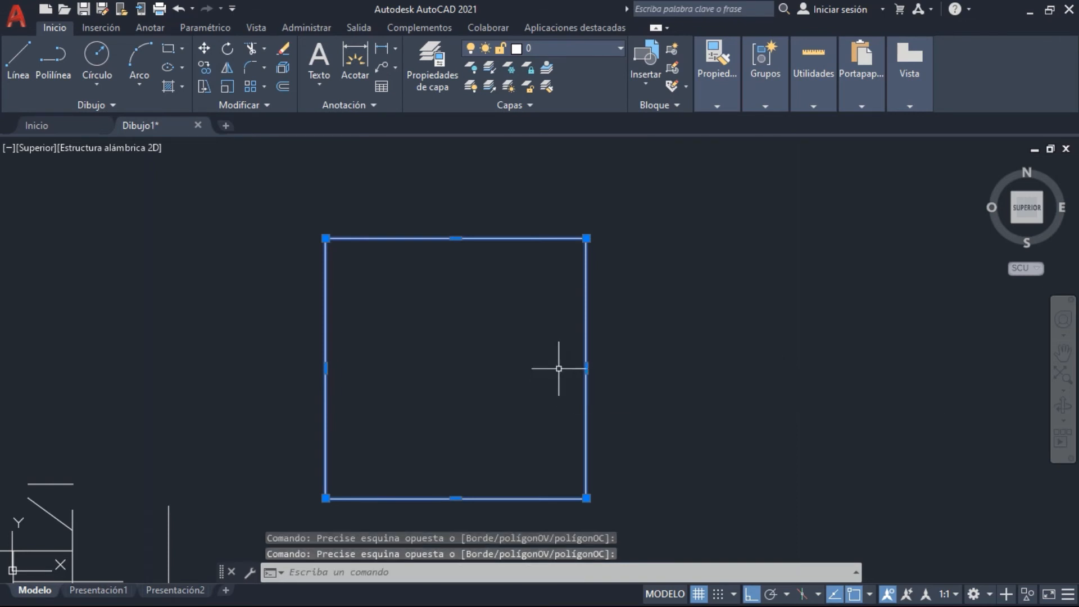
pyautogui.press('Escape')
pyautogui.click(573, 390)
pyautogui.click(553, 371)
pyautogui.moveTo(553, 370); pyautogui.dragTo(615, 323, button='middle')
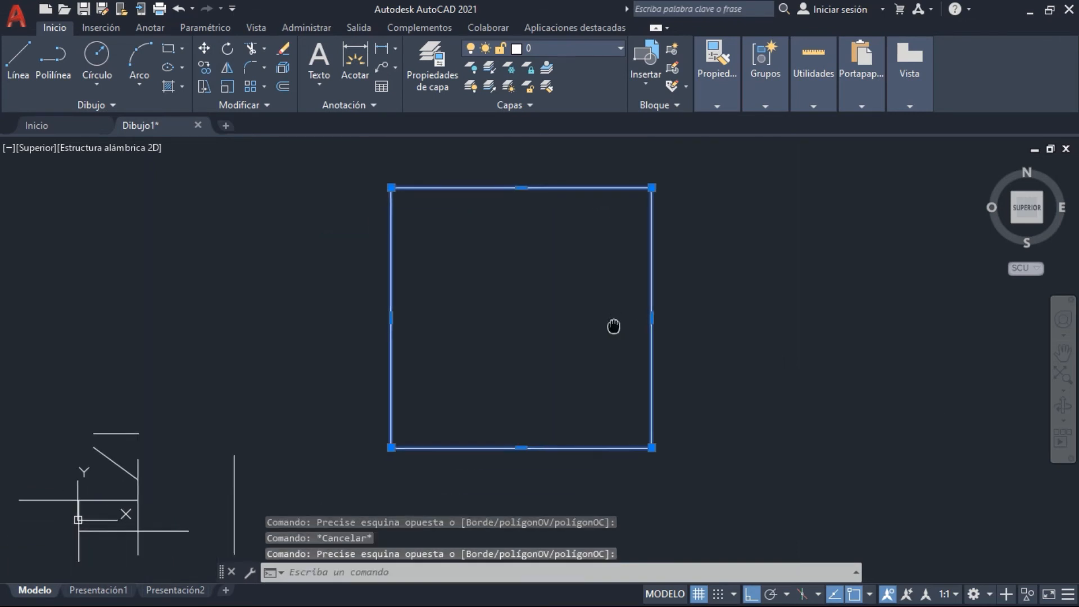
pyautogui.press('Escape')
pyautogui.click(293, 472)
pyautogui.click(146, 461)
pyautogui.press('Escape')
pyautogui.click(256, 505)
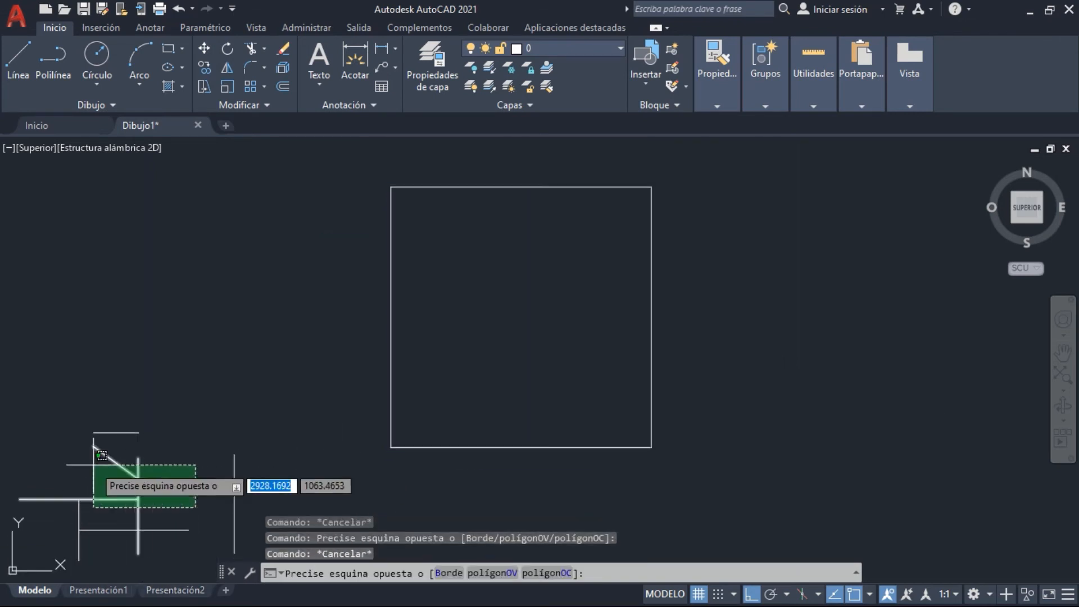
pyautogui.click(94, 465)
pyautogui.press('Escape')
pyautogui.click(191, 540)
pyautogui.press('Escape')
pyautogui.moveTo(328, 456); pyautogui.dragTo(223, 517, button='middle')
pyautogui.moveTo(422, 388); pyautogui.dragTo(443, 386, button='middle')
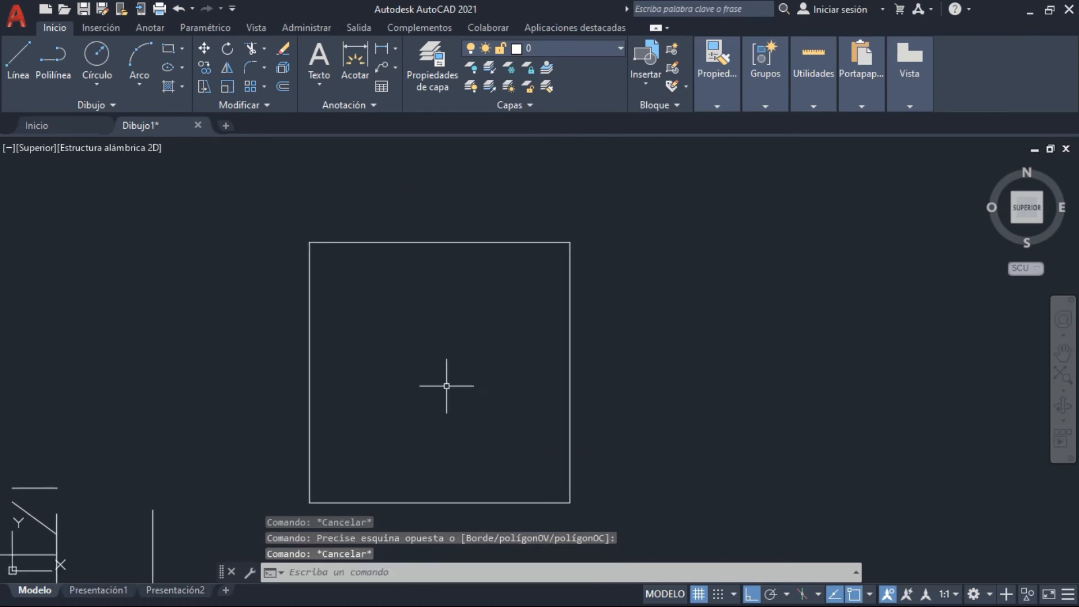
# Offset the square inward by a distance of 0.20 and finish the command
pyautogui.click(282, 85)
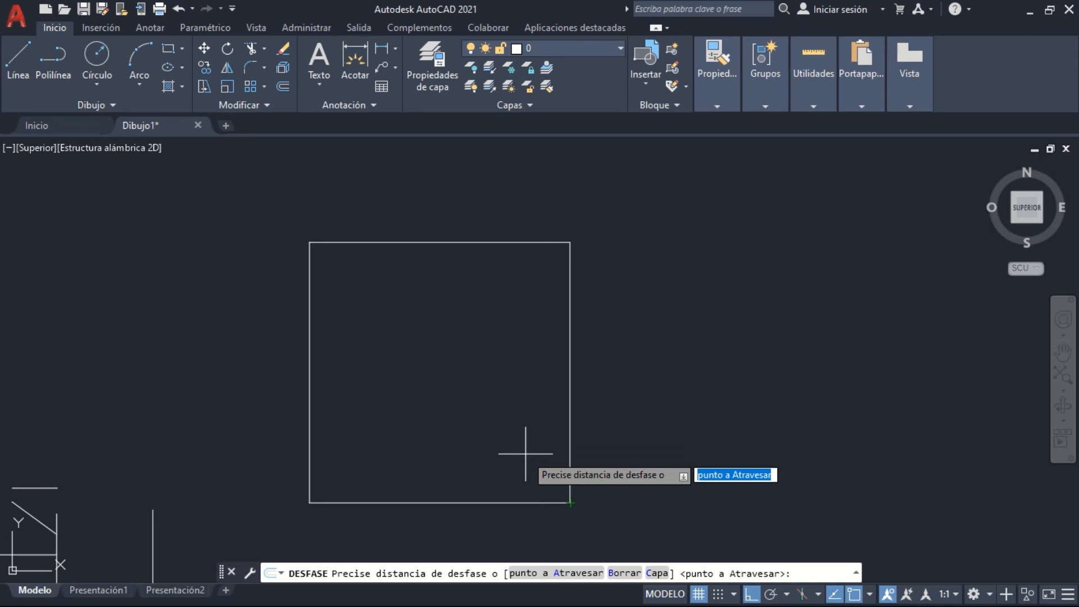
pyautogui.write('.')
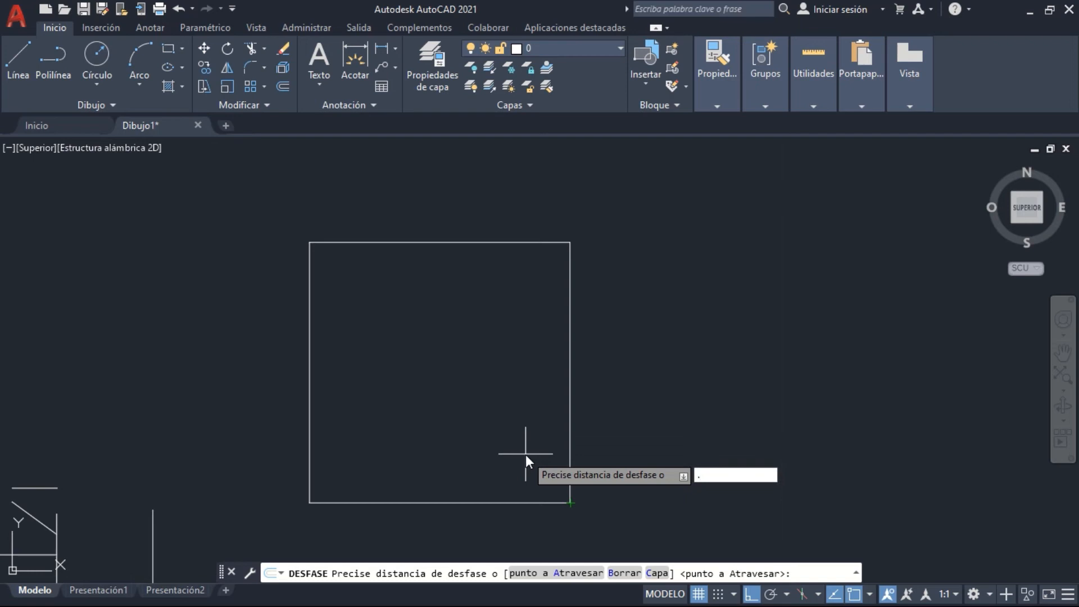
pyautogui.write('0')
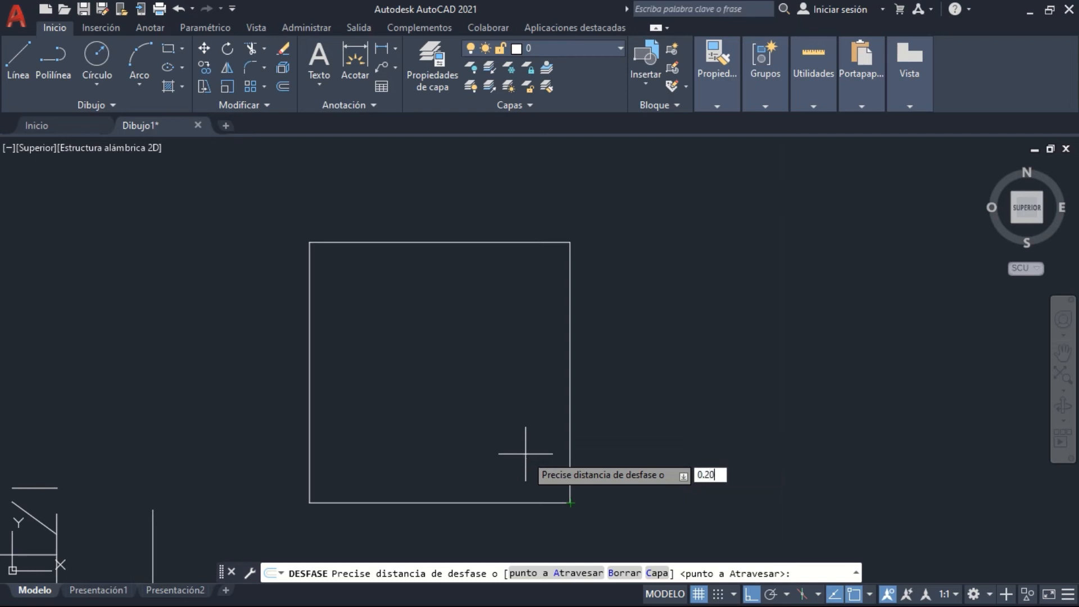
pyautogui.write('.20')
pyautogui.press('Return')
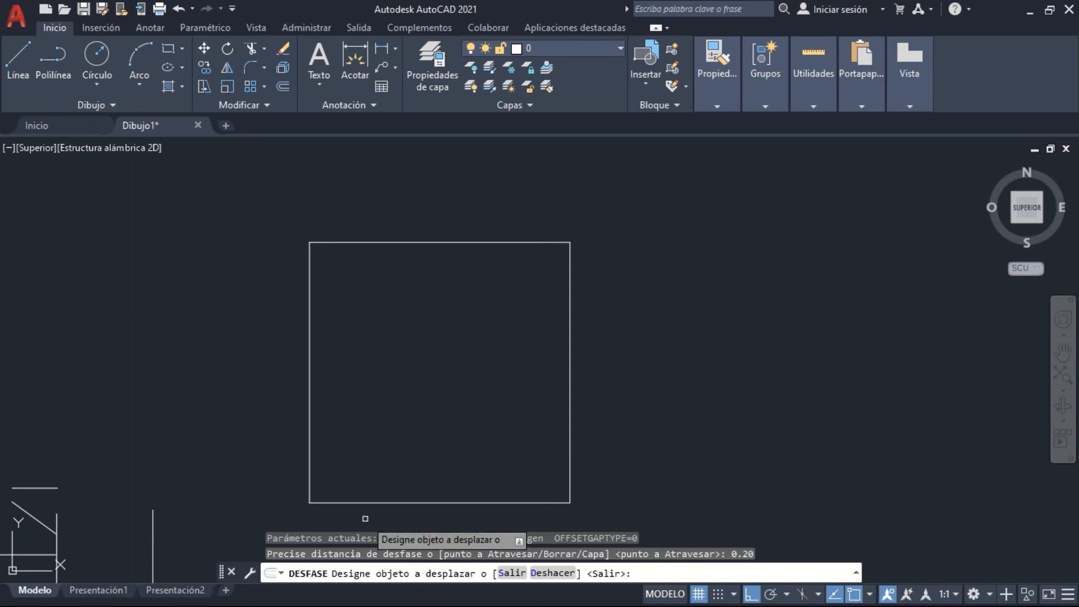
pyautogui.moveTo(438, 421)
pyautogui.mouseDown(button='middle')
pyautogui.moveTo(458, 376)
pyautogui.moveTo(629, 337)
pyautogui.mouseUp(button='middle')
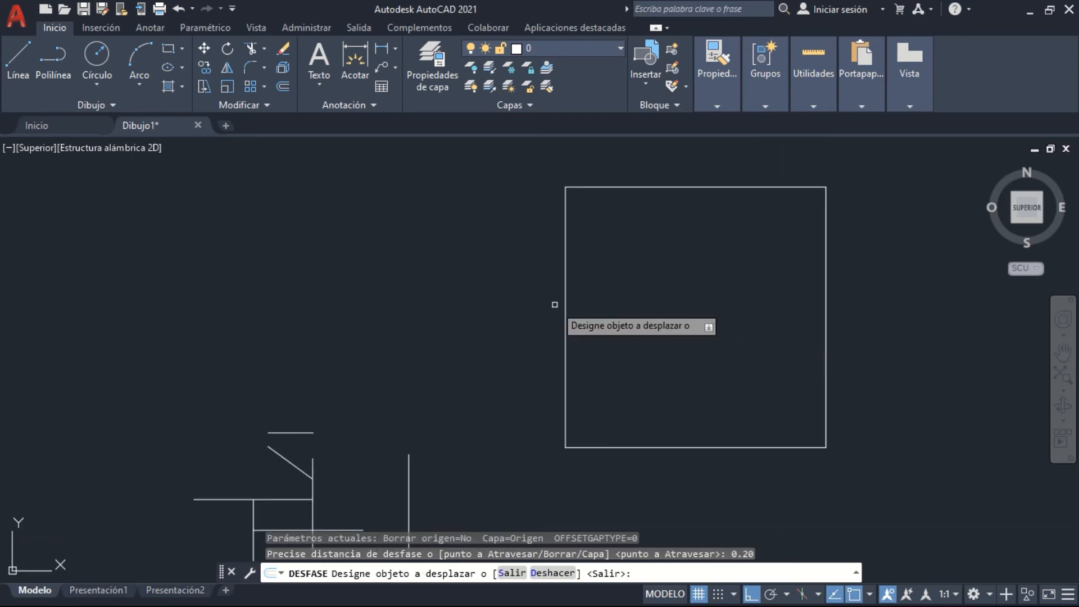
pyautogui.moveTo(595, 417); pyautogui.dragTo(590, 329, button='middle')
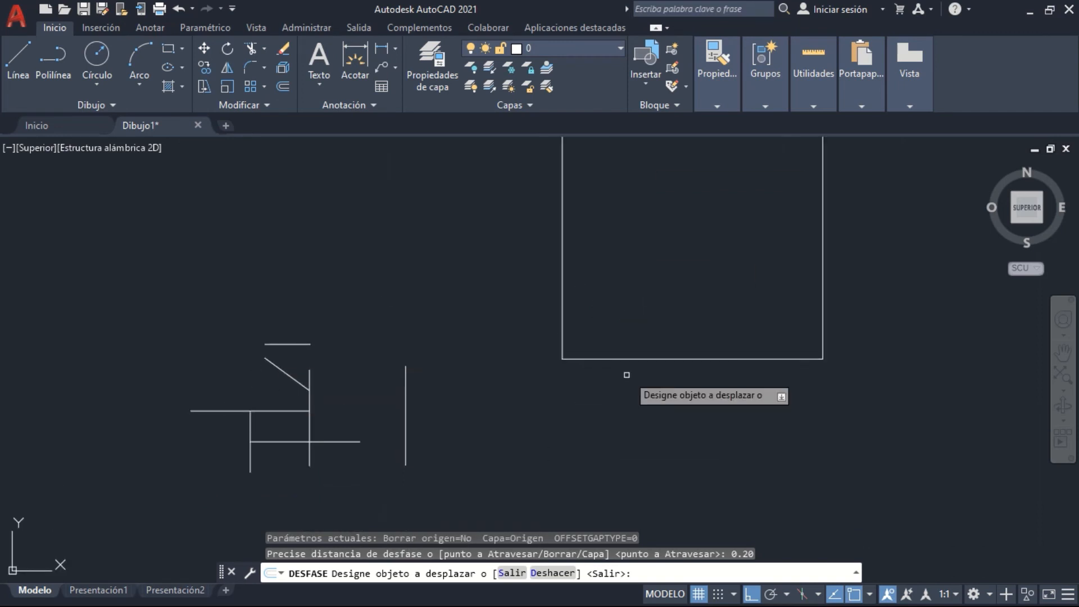
pyautogui.moveTo(627, 375); pyautogui.dragTo(457, 412, button='middle')
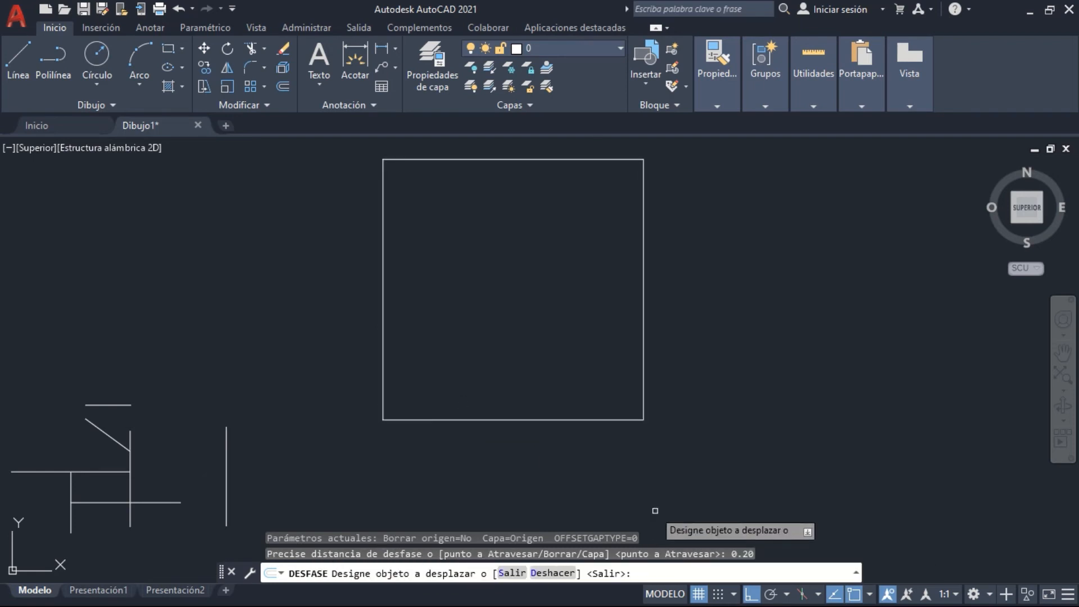
pyautogui.click(531, 420)
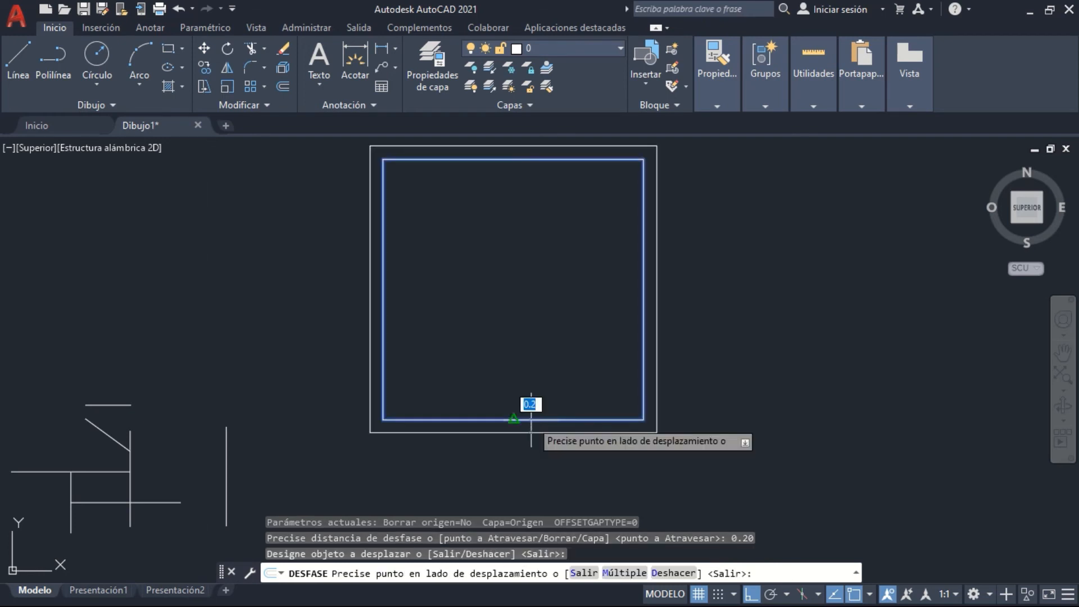
pyautogui.click(532, 382)
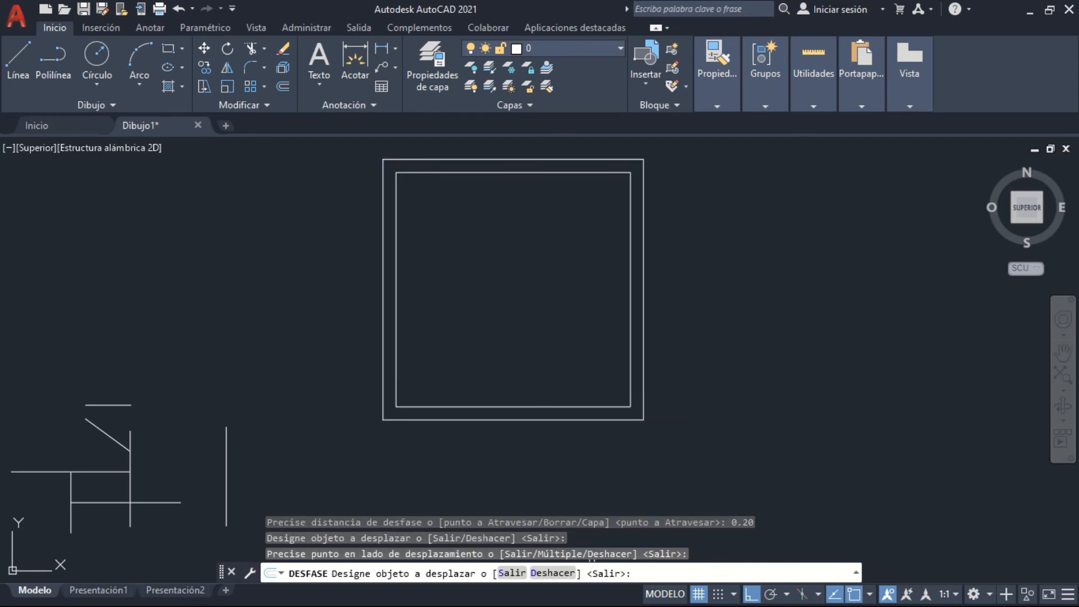
pyautogui.press('Return')
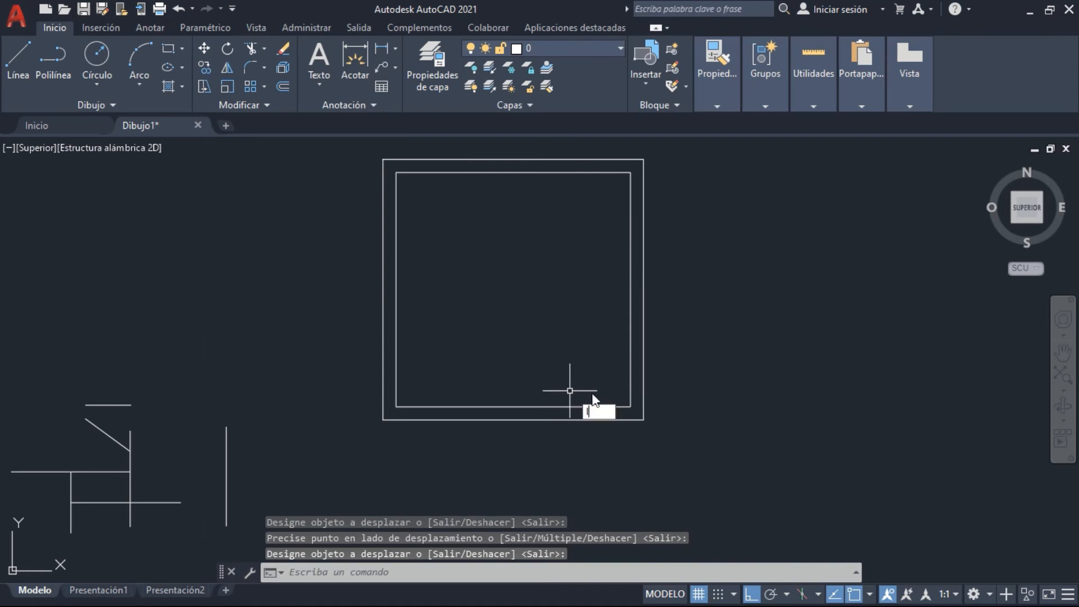
# Draw a vertical line down from the inner square's lower left corner and trim it at the outer square's bottom side
pyautogui.write('l')
pyautogui.press('Return')
pyautogui.scroll(8, 410, 422)
pyautogui.click(297, 373)
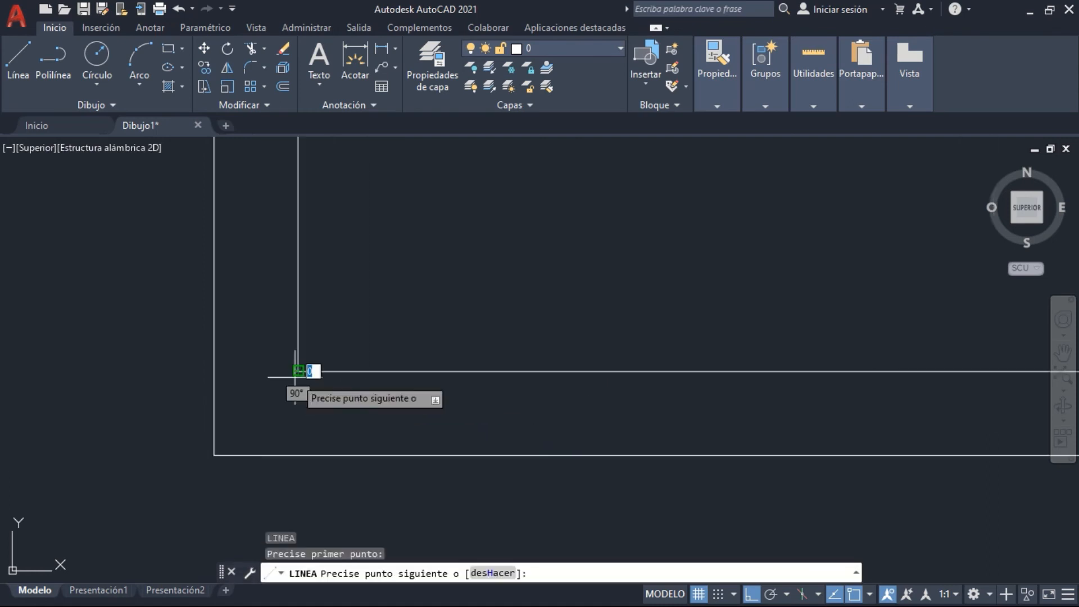
pyautogui.press('Escape')
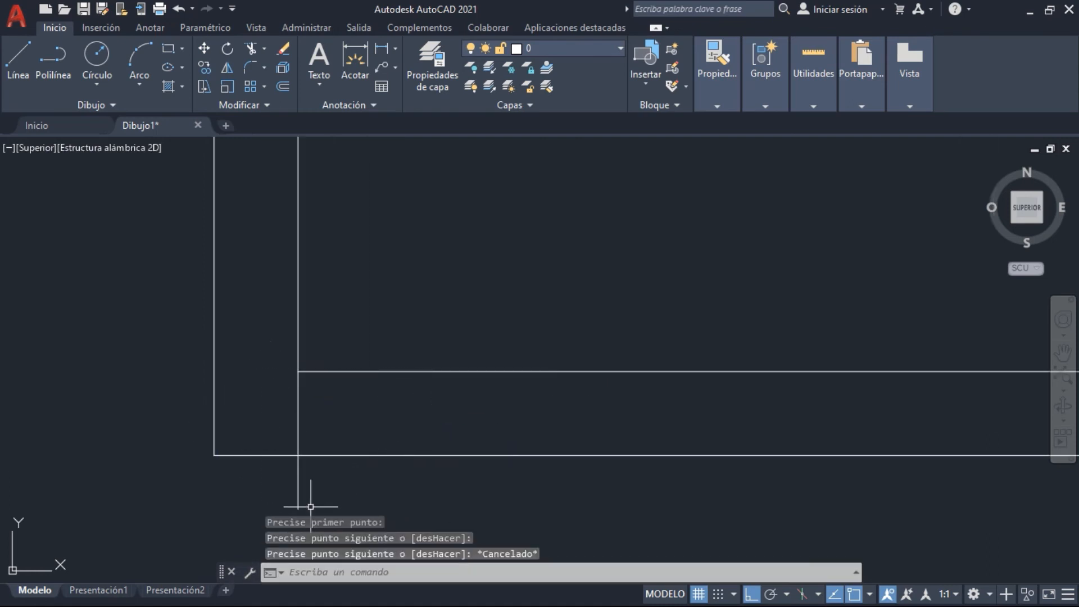
pyautogui.write('rr')
pyautogui.press('Return')
pyautogui.moveTo(338, 477); pyautogui.dragTo(268, 470)
pyautogui.press('Return')
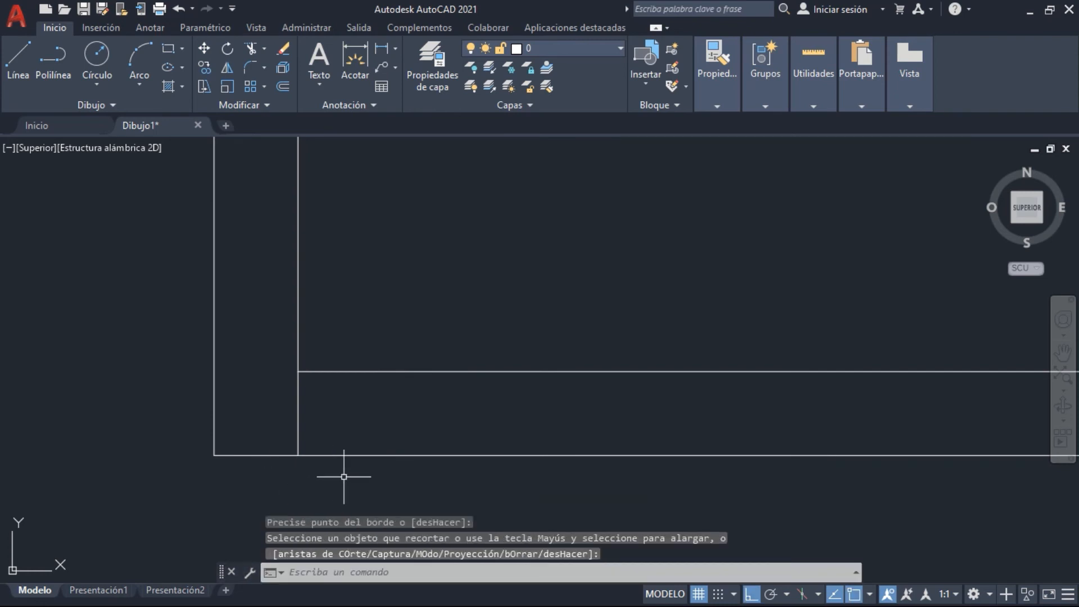
# Measure the gap between the two squares with a temporary line, and delete the trimmed vertical helper line
pyautogui.write('l')
pyautogui.press('Return')
pyautogui.click(298, 372)
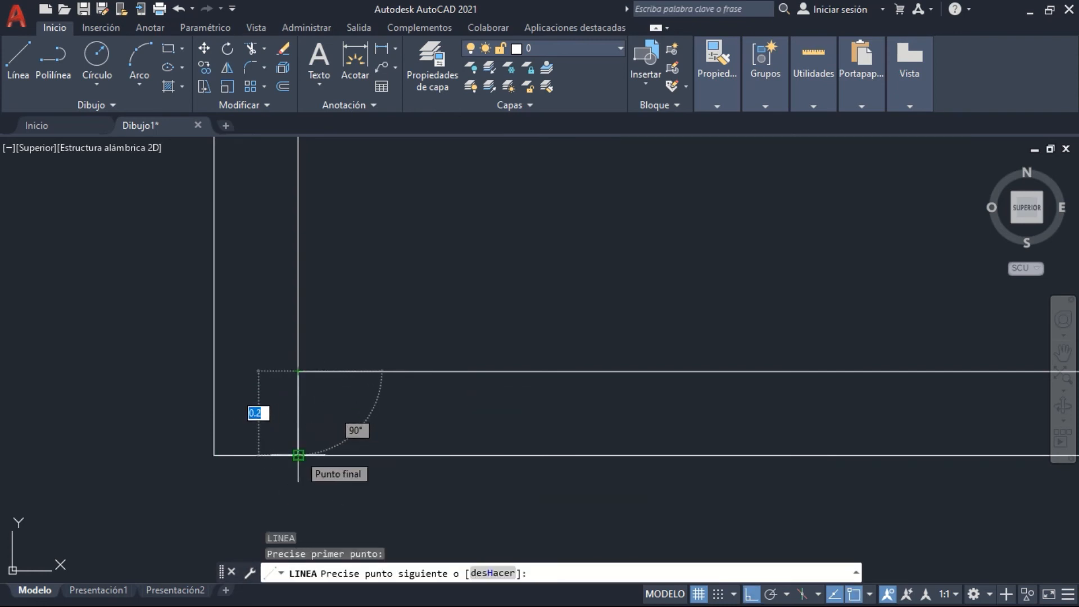
pyautogui.press('Escape')
pyautogui.click(360, 430)
pyautogui.click(281, 395)
pyautogui.press('Delete')
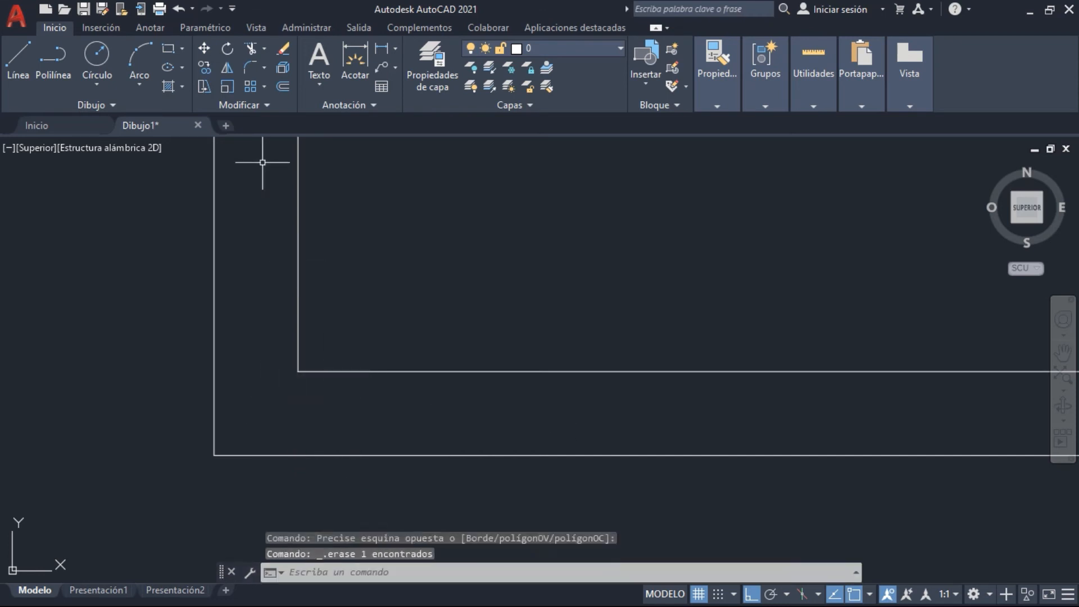
# Offset the outer square outward by a distance of 0.5
pyautogui.click(283, 86)
pyautogui.scroll(-5, 399, 323)
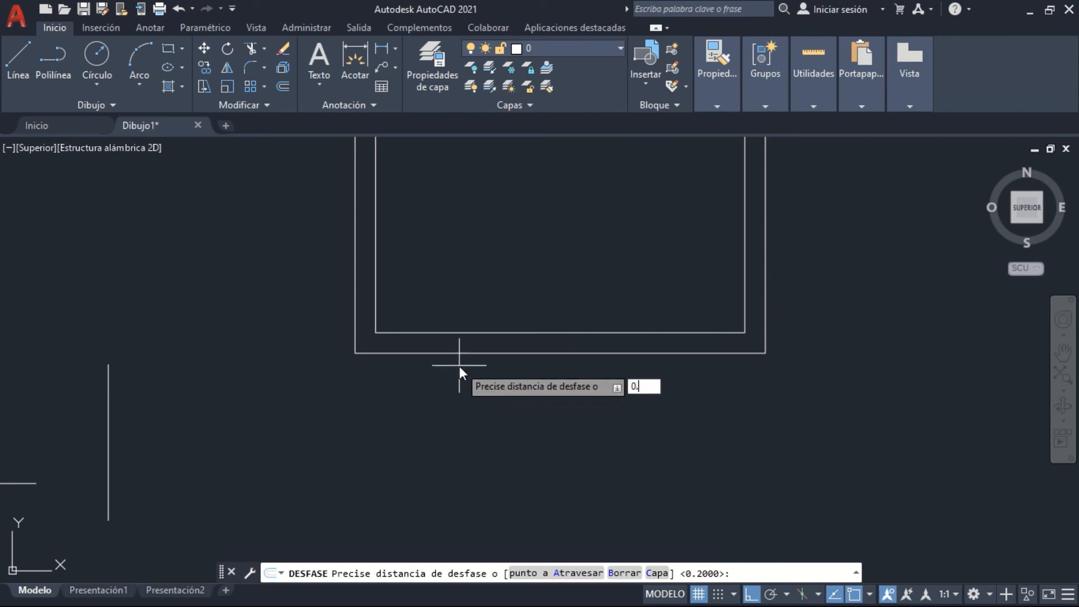
pyautogui.press('Return')
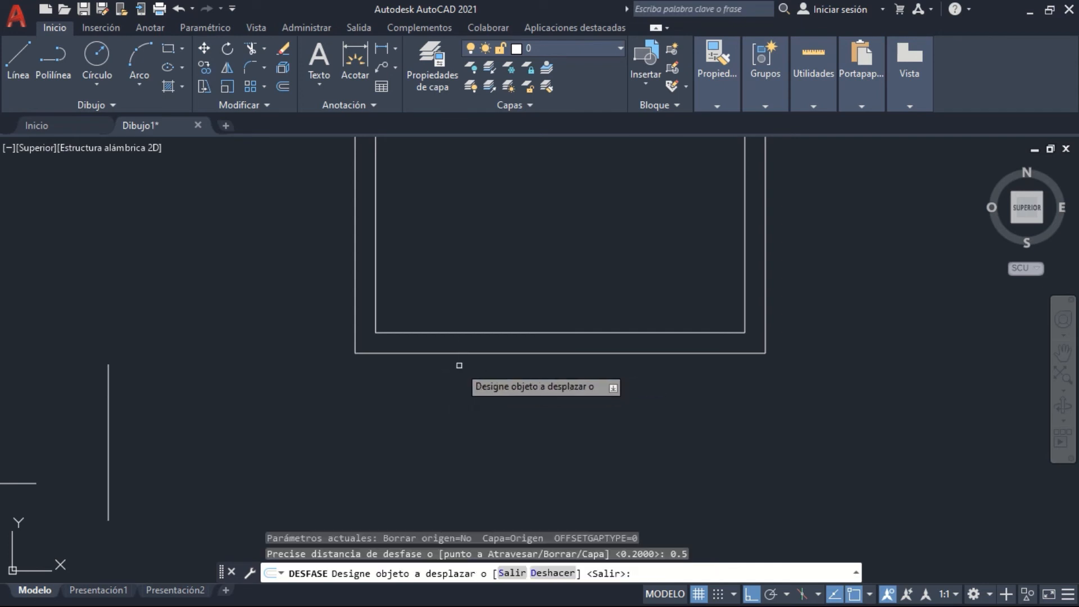
pyautogui.click(529, 355)
pyautogui.click(530, 458)
pyautogui.scroll(-4, 489, 438)
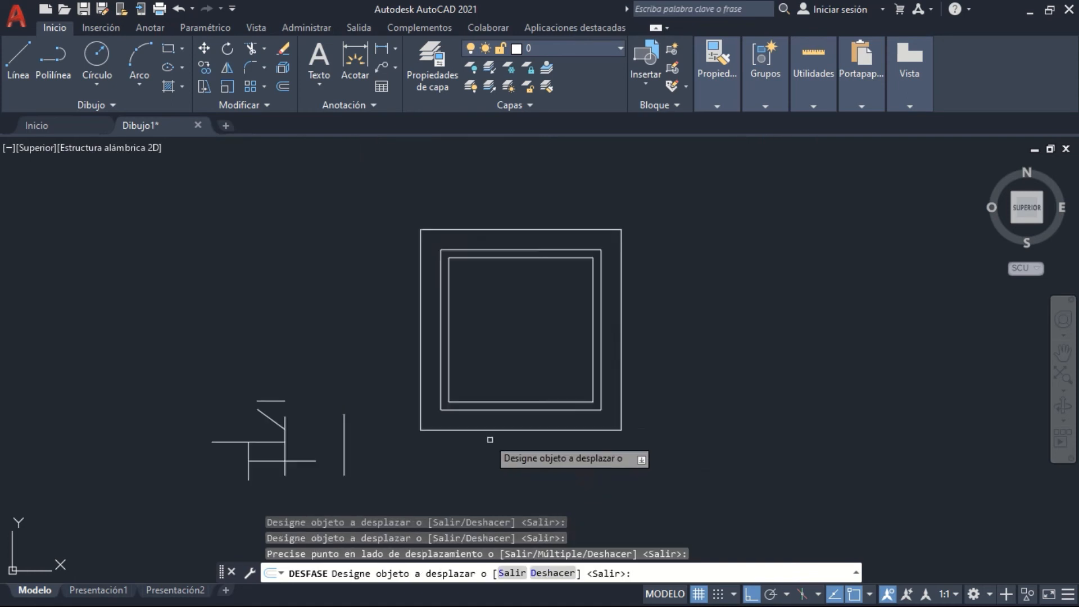
# Offset the isolated vertical line by 0.5 to both sides and the short horizontal line upward by 0.5
pyautogui.scroll(3, 459, 412)
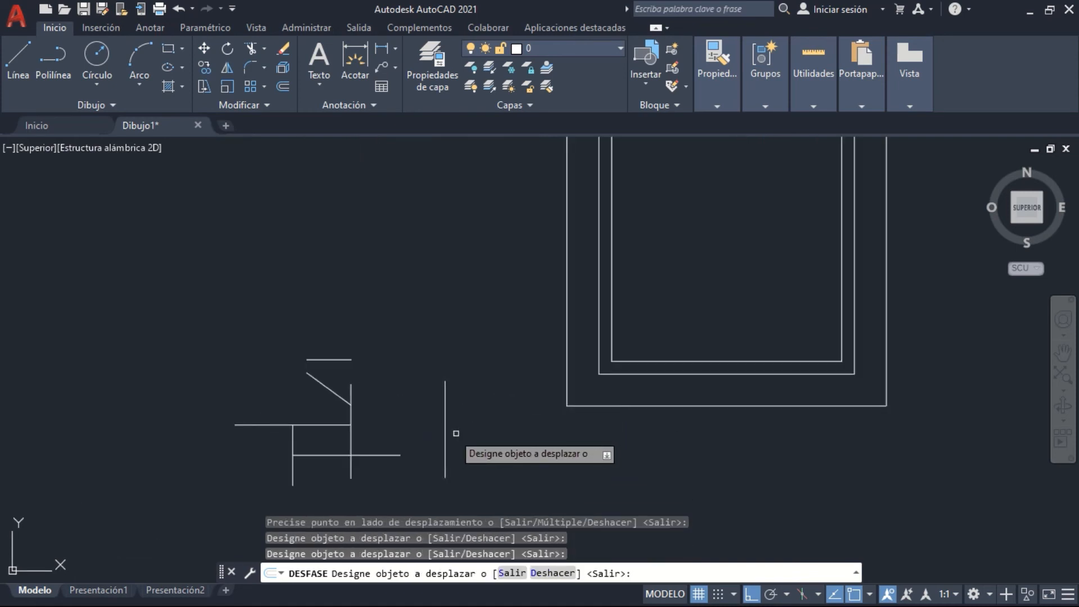
pyautogui.click(445, 431)
pyautogui.click(460, 436)
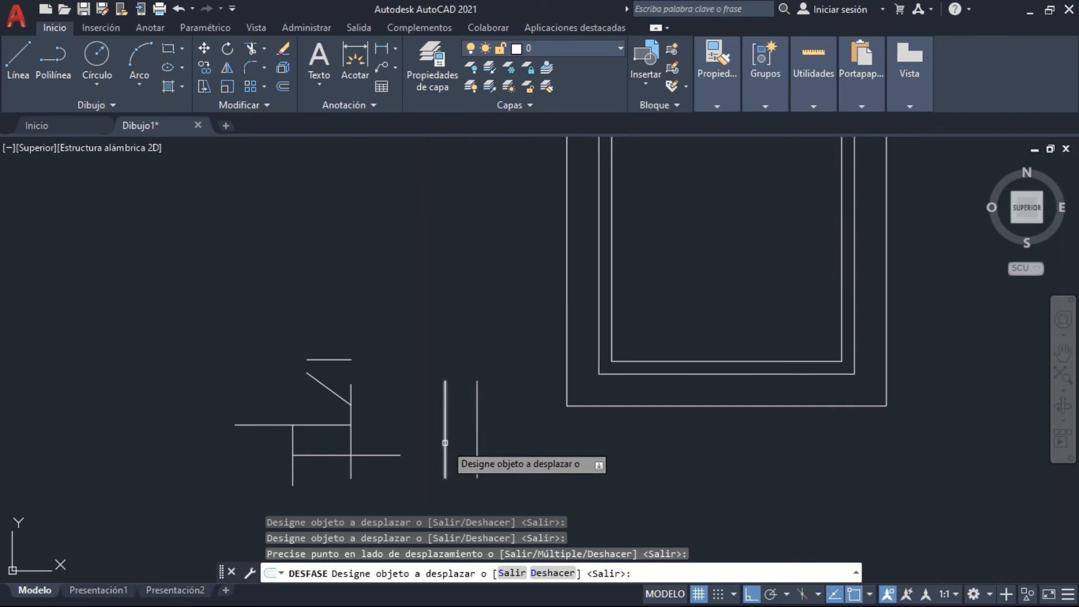
pyautogui.click(446, 435)
pyautogui.click(389, 429)
pyautogui.click(344, 359)
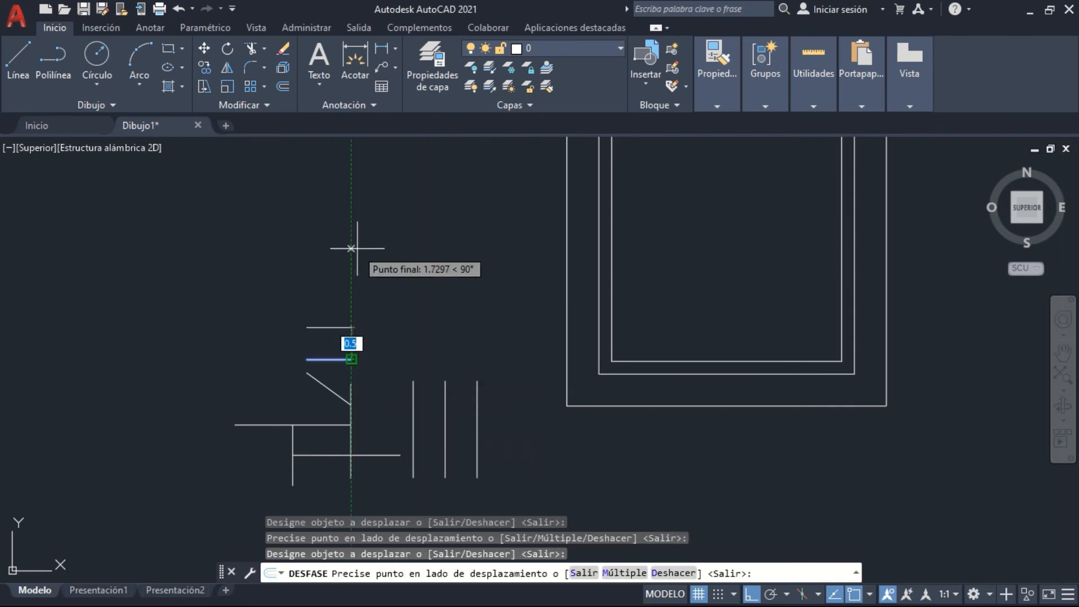
pyautogui.click(350, 298)
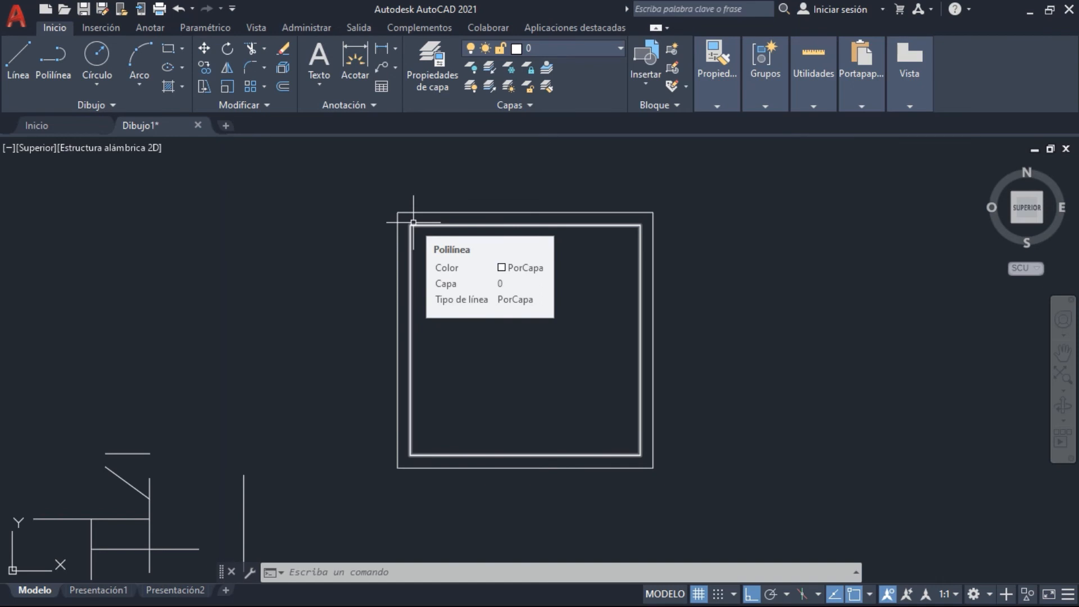
pyautogui.click(413, 222)
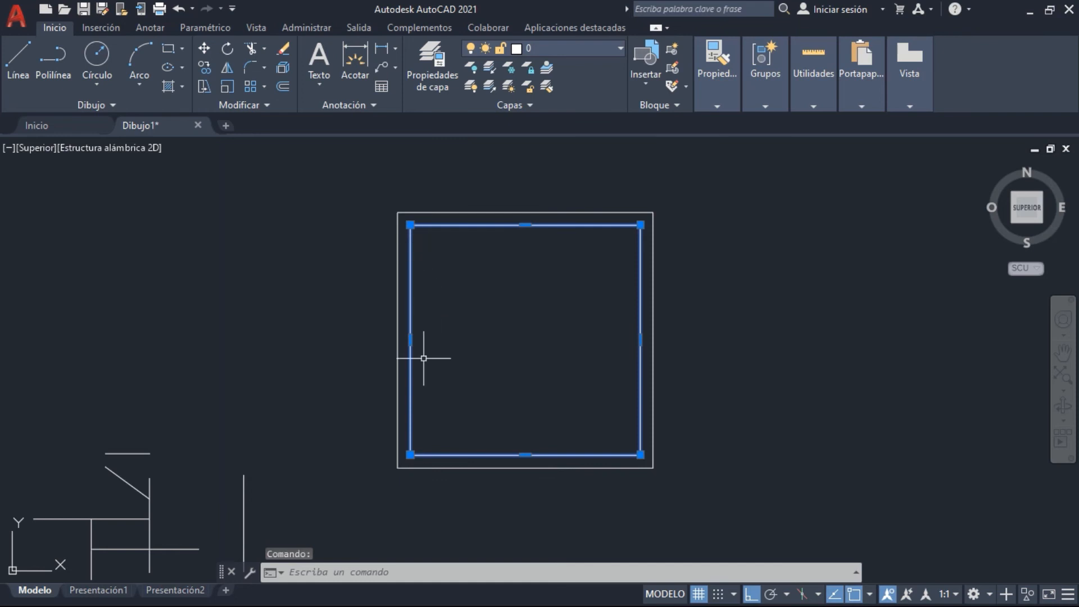
pyautogui.moveTo(357, 469); pyautogui.dragTo(608, 284, button='middle')
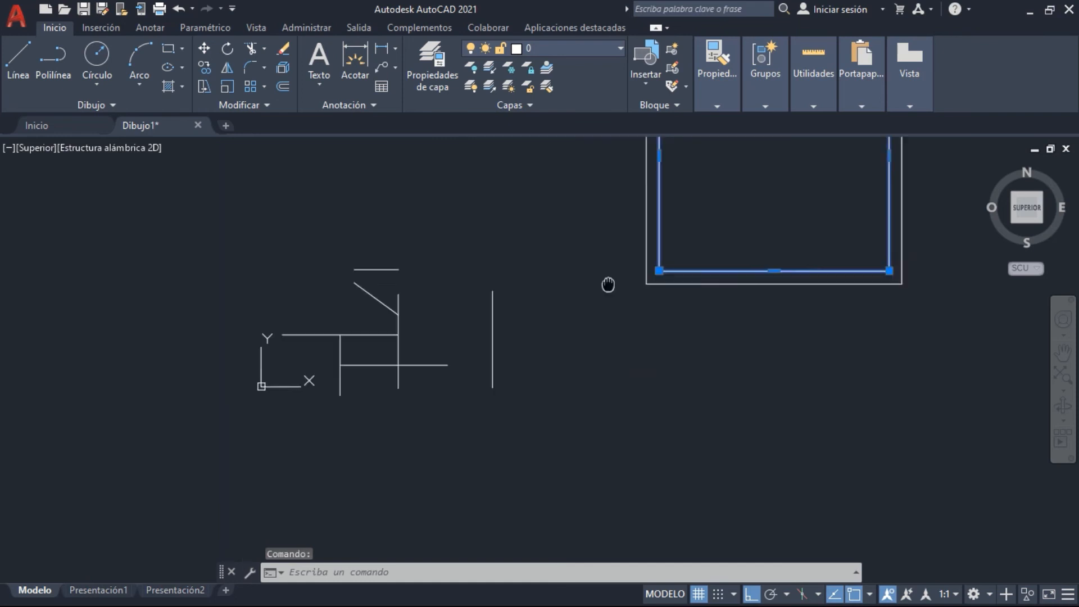
pyautogui.scroll(6, 448, 318)
pyautogui.moveTo(524, 303); pyautogui.dragTo(502, 315, button='middle')
pyautogui.click(503, 346)
pyautogui.click(233, 347)
pyautogui.click(475, 510)
pyautogui.click(419, 333)
pyautogui.click(721, 365)
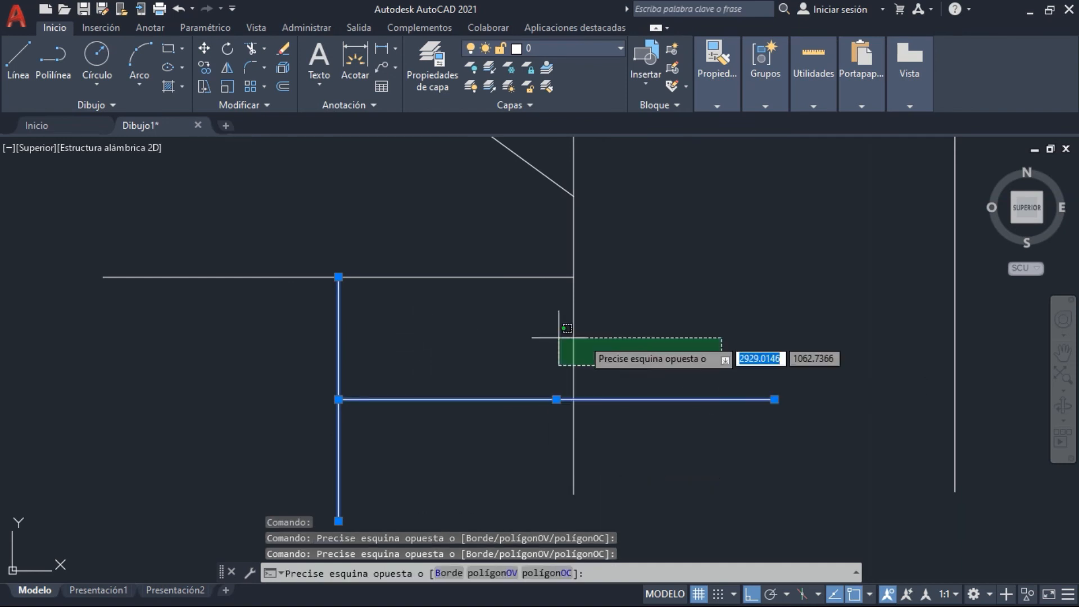
pyautogui.click(491, 335)
pyautogui.click(523, 352)
pyautogui.click(456, 223)
pyautogui.click(813, 342)
pyautogui.click(489, 304)
pyautogui.press('Escape')
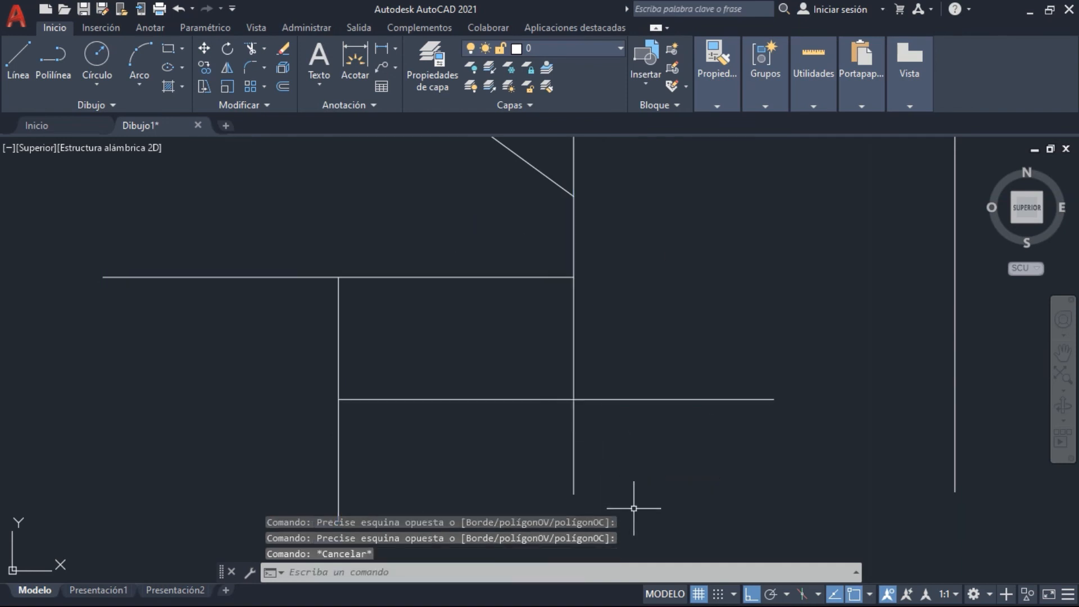
# Offset by 0.2 the short vertical line to the left and the lower horizontal line downward
pyautogui.moveTo(535, 463); pyautogui.dragTo(550, 450, button='middle')
pyautogui.moveTo(564, 336); pyautogui.dragTo(527, 335, button='middle')
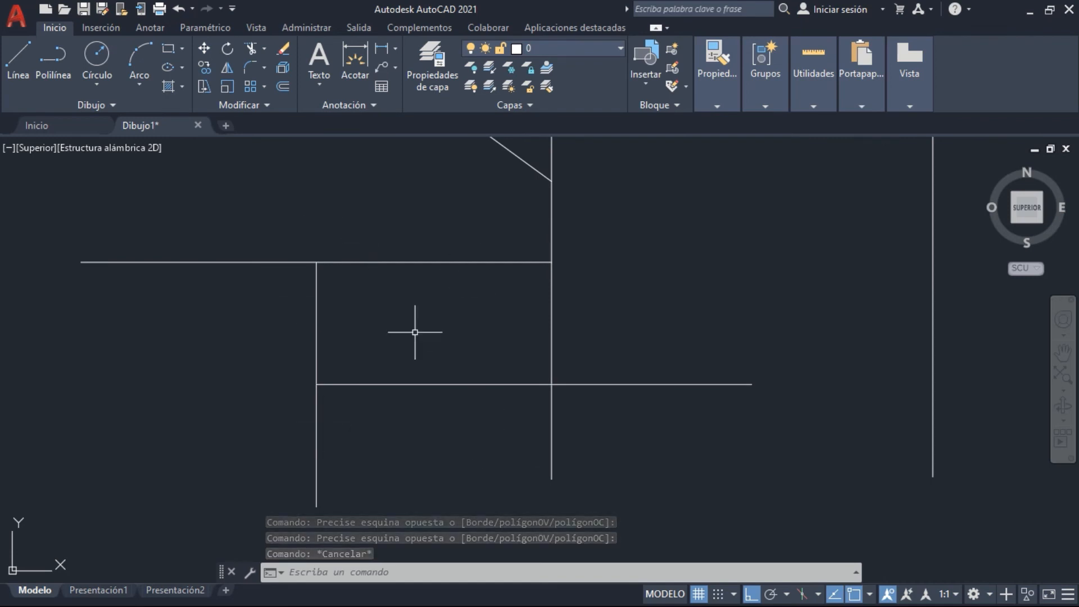
pyautogui.moveTo(426, 244); pyautogui.dragTo(433, 268, button='middle')
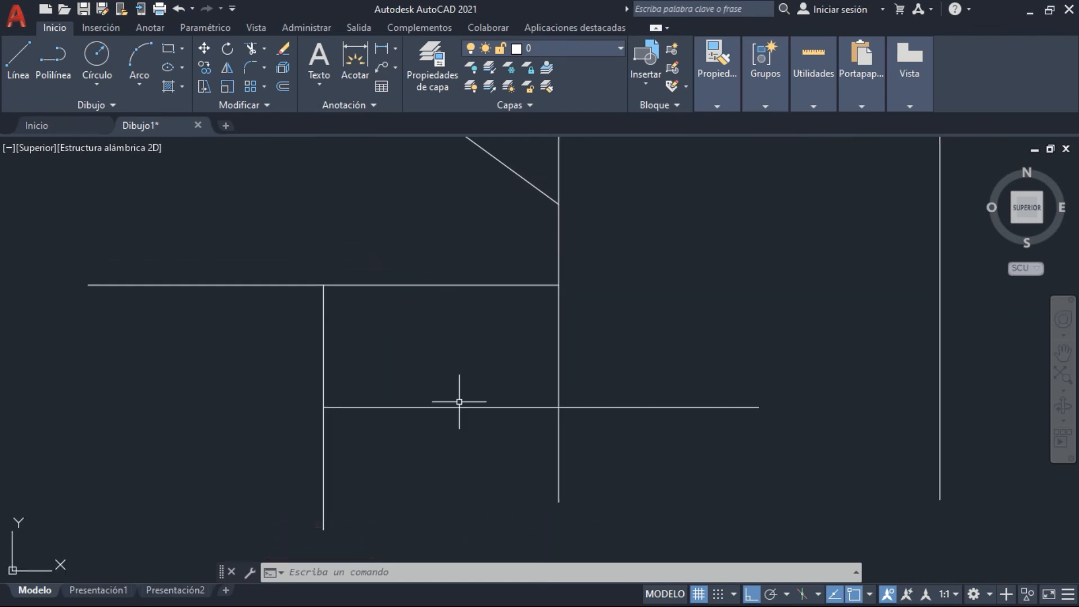
pyautogui.click(282, 86)
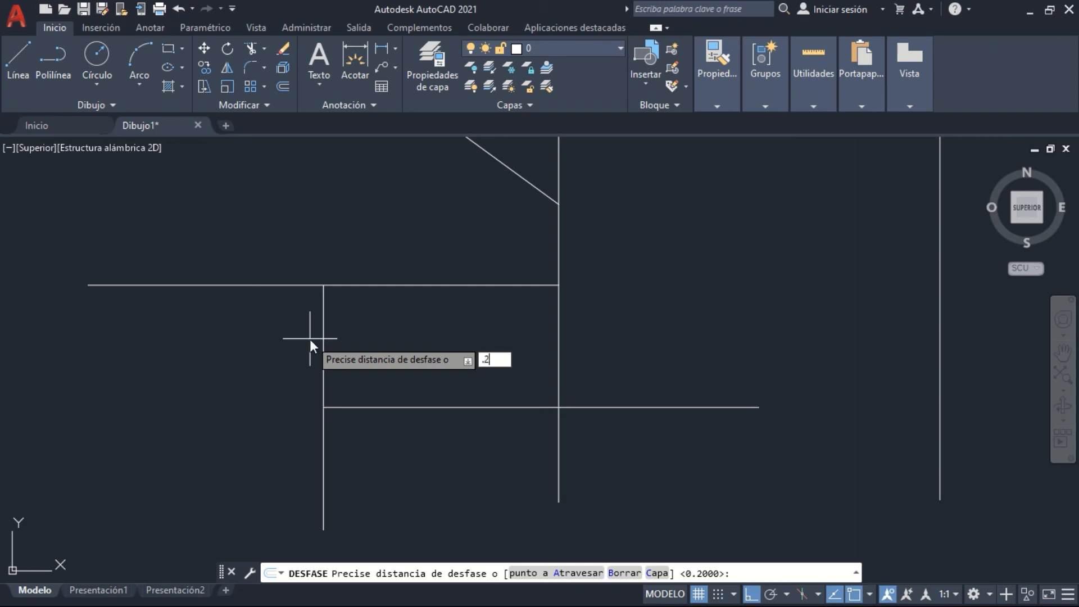
pyautogui.press('Return')
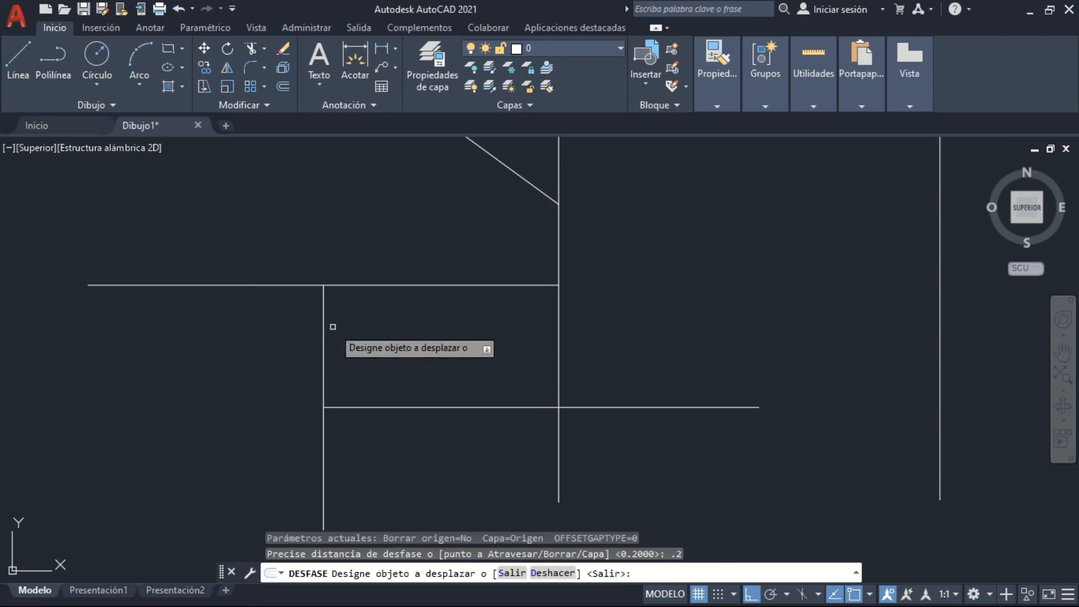
pyautogui.click(323, 315)
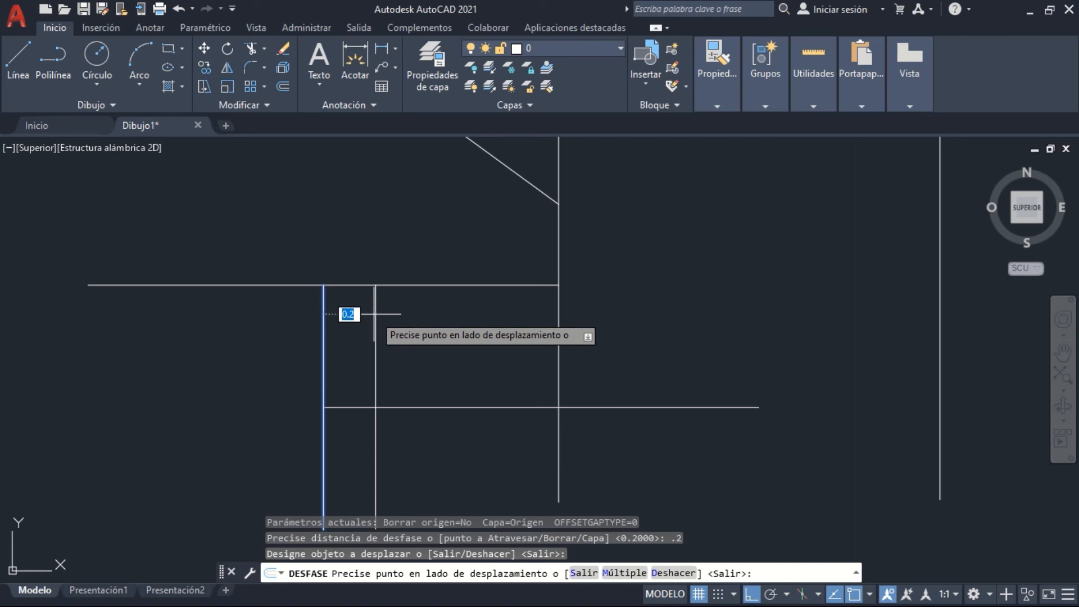
pyautogui.click(270, 357)
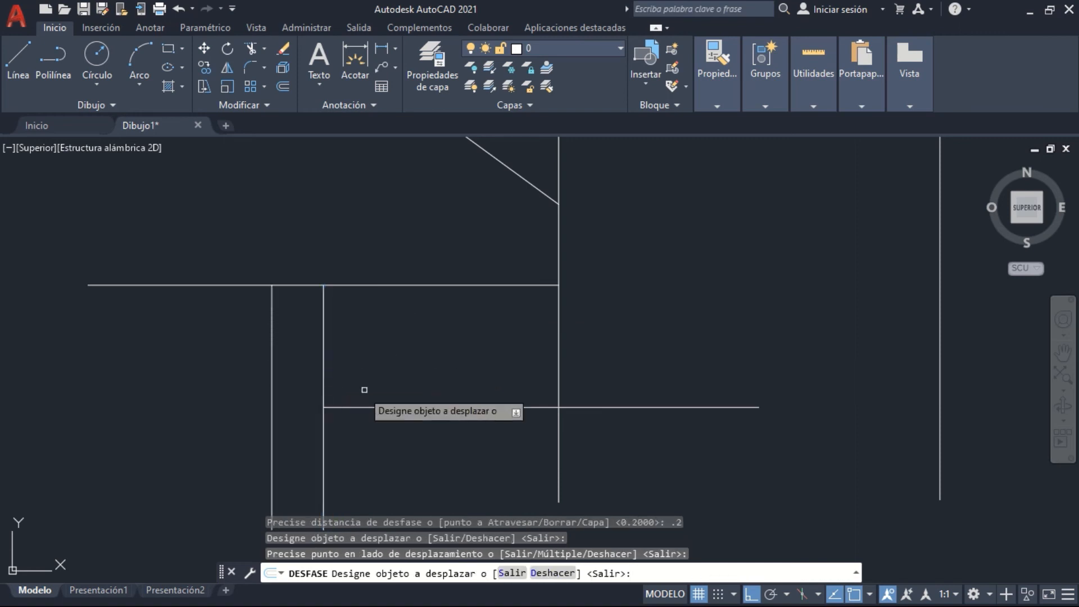
pyautogui.click(370, 408)
pyautogui.click(366, 433)
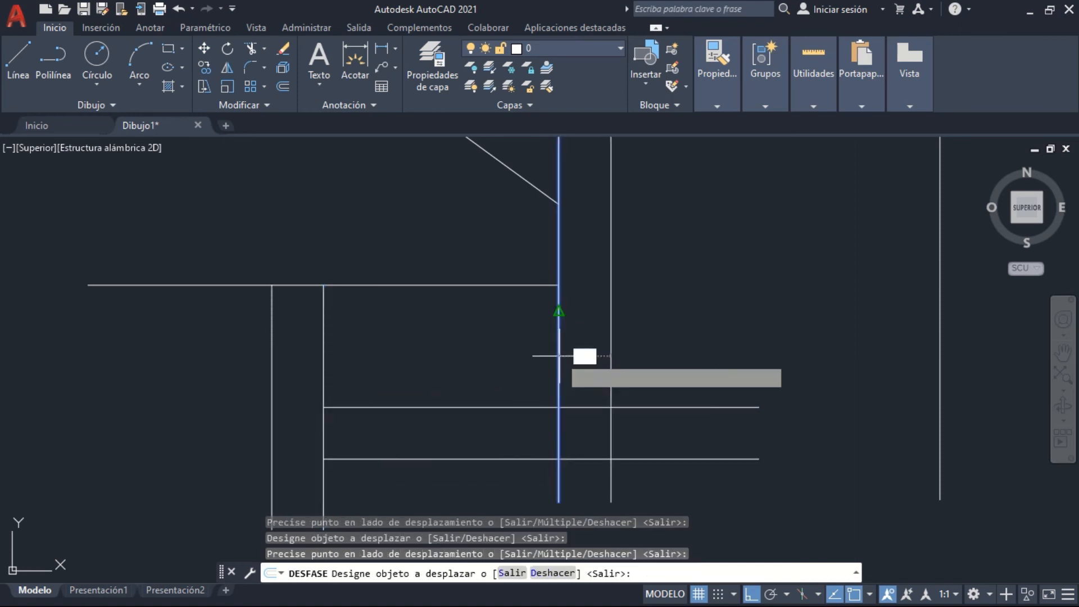
# Offset by 0.2 the crossing vertical line to the right and the upper horizontal line upward
pyautogui.click(559, 313)
pyautogui.click(563, 305)
pyautogui.click(553, 285)
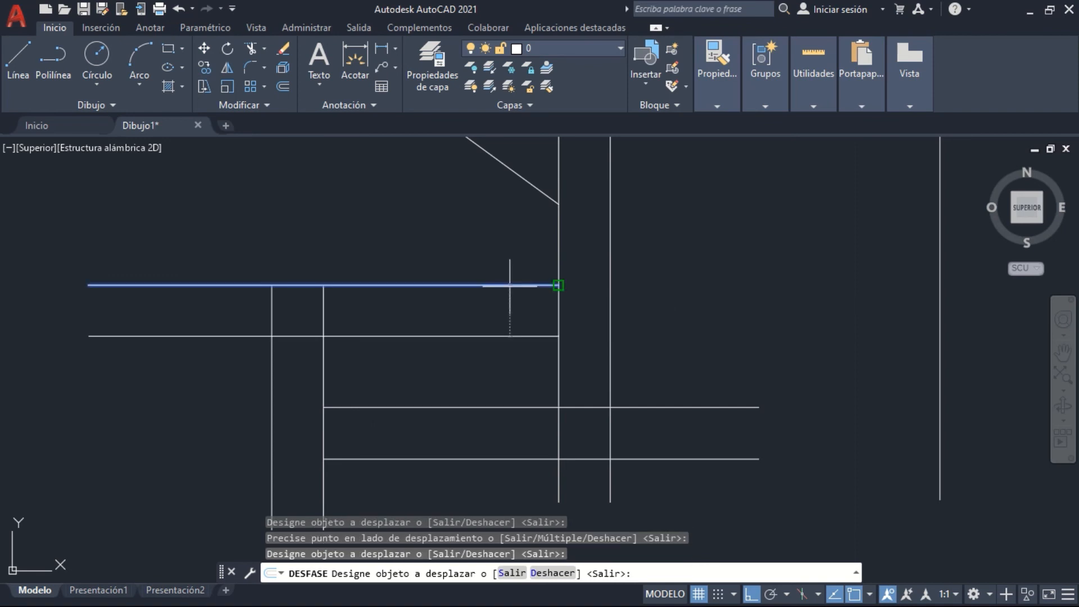
pyautogui.click(470, 248)
pyautogui.scroll(-2, 442, 342)
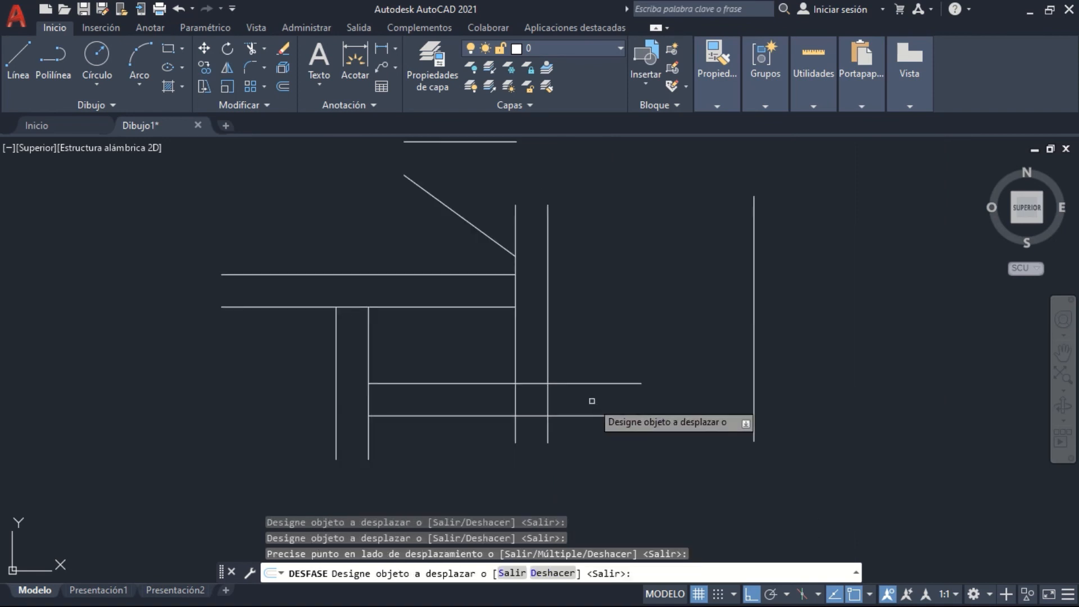
pyautogui.write('v')
pyautogui.press('Escape')
pyautogui.press('Escape')
# Delete the diagonal line, the short horizontal line above it and the isolated vertical line on the far right
pyautogui.click(477, 241)
pyautogui.click(453, 212)
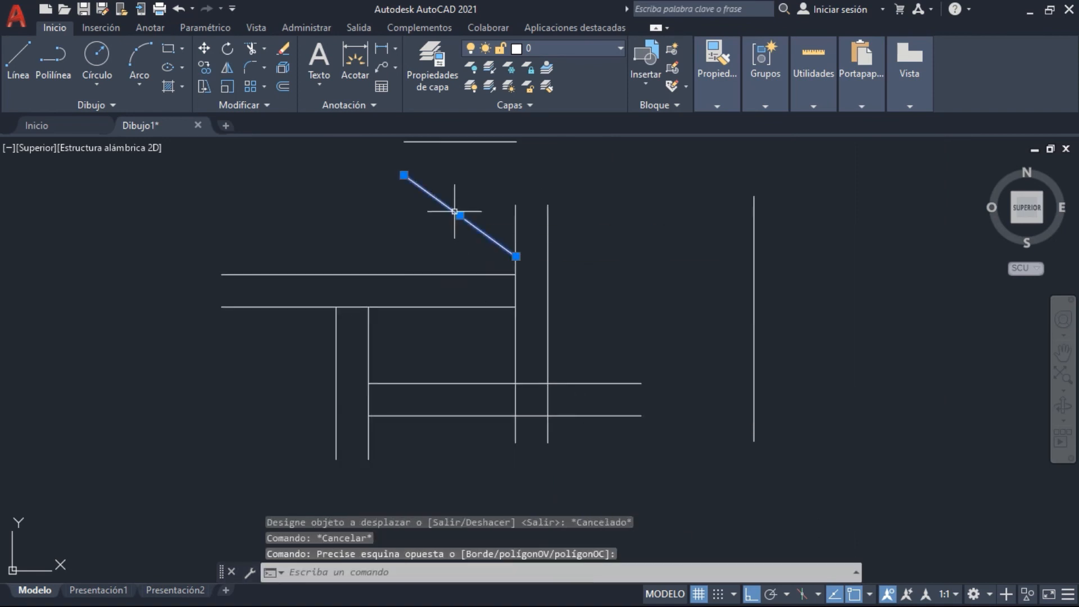
pyautogui.press('Delete')
pyautogui.moveTo(472, 211); pyautogui.dragTo(475, 309, button='middle')
pyautogui.click(782, 348)
pyautogui.click(722, 315)
pyautogui.press('Delete')
# Move the right-hand pair of vertical lines horizontally to the right, clear of the horizontal pairs
pyautogui.click(621, 496)
pyautogui.click(513, 474)
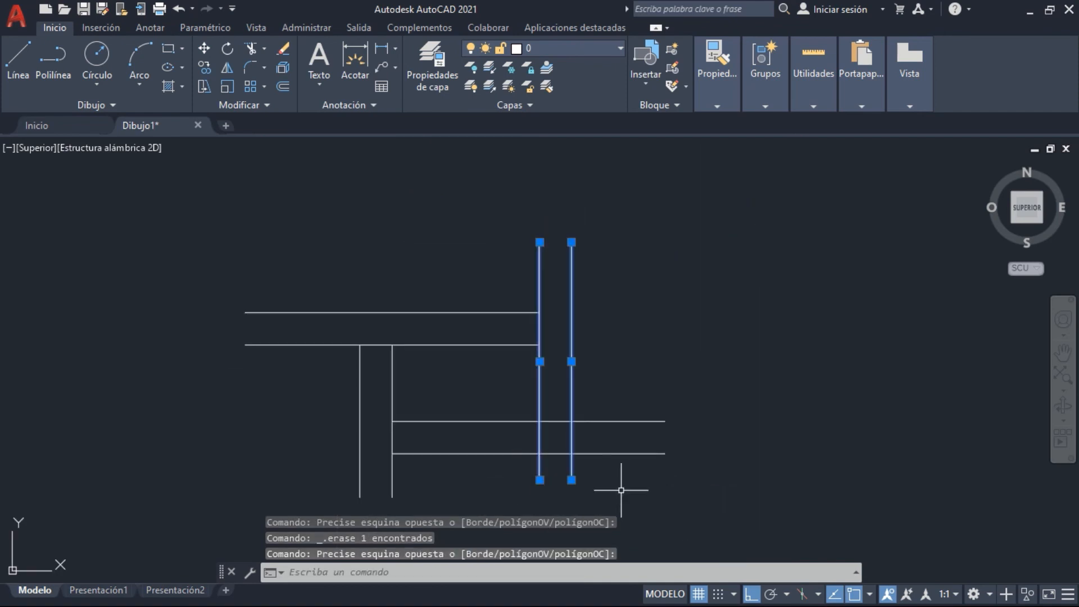
pyautogui.write('d')
pyautogui.press('Return')
pyautogui.click(655, 323)
pyautogui.click(833, 323)
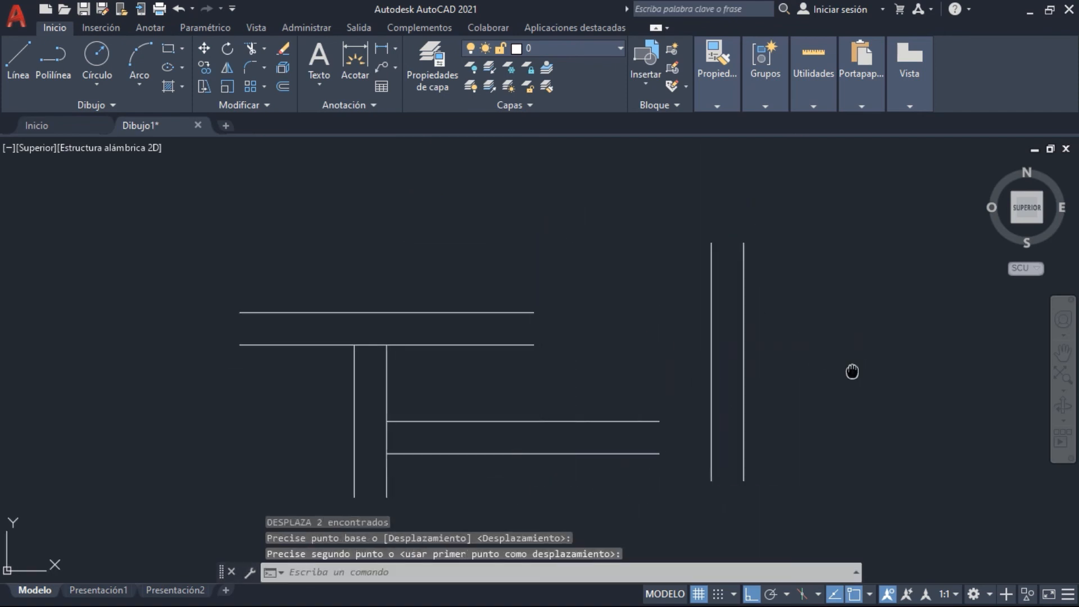
# Move the upper pair of horizontal lines straight up, clear of the short vertical pair
pyautogui.moveTo(607, 294); pyautogui.dragTo(525, 285, button='middle')
pyautogui.click(367, 351)
pyautogui.click(341, 270)
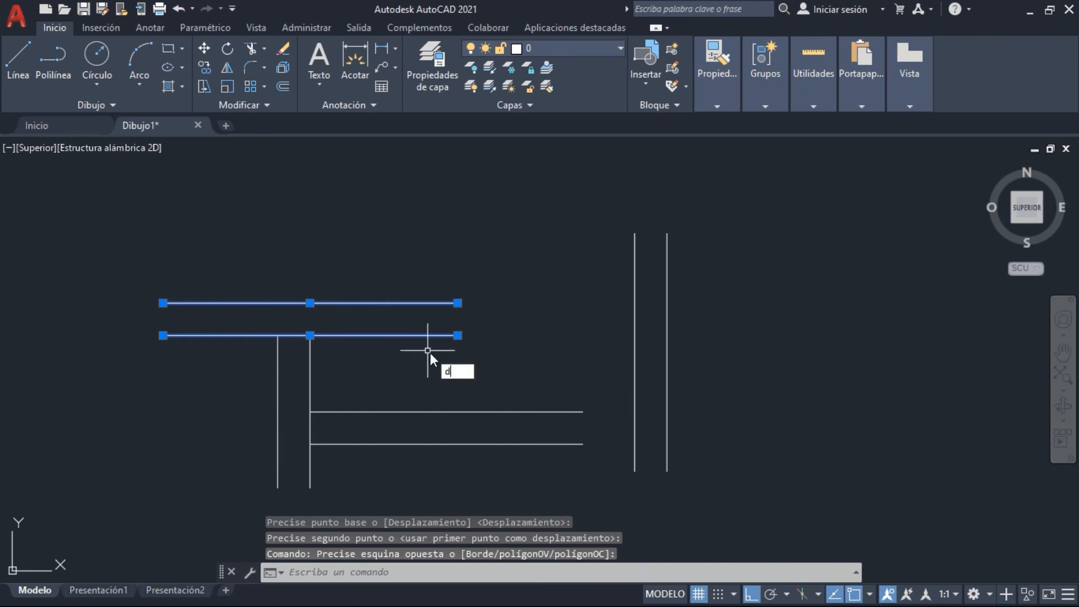
pyautogui.write('d')
pyautogui.press('Return')
pyautogui.click(439, 368)
pyautogui.click(437, 249)
pyautogui.click(841, 345)
pyautogui.click(700, 354)
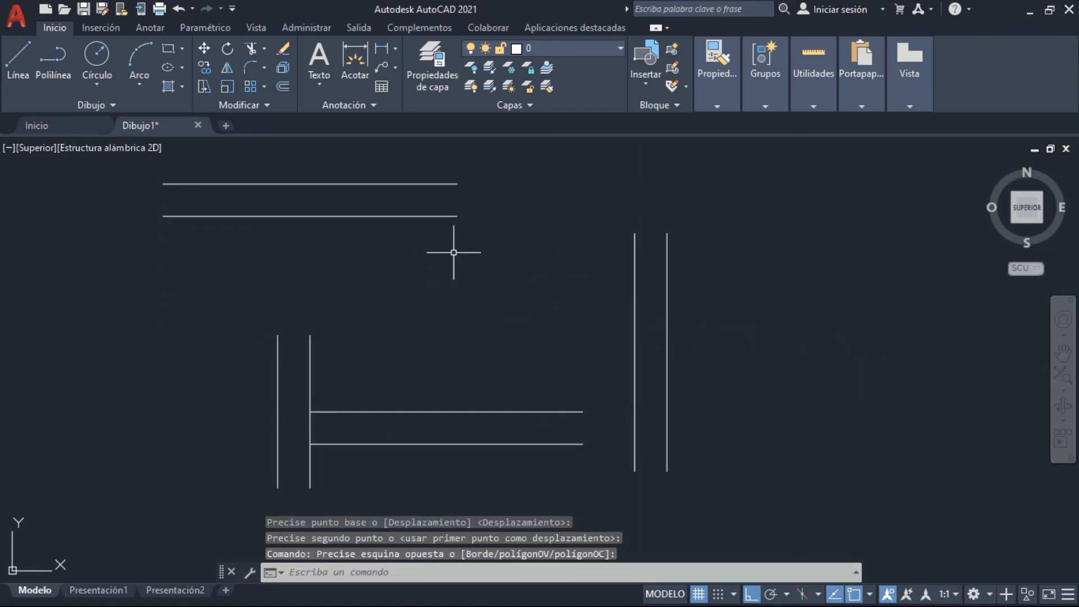
# Fillet the upper horizontal pair with the right vertical pair into sharp corners, outer line to outer line and inner to inner
pyautogui.moveTo(471, 216); pyautogui.dragTo(475, 250, button='middle')
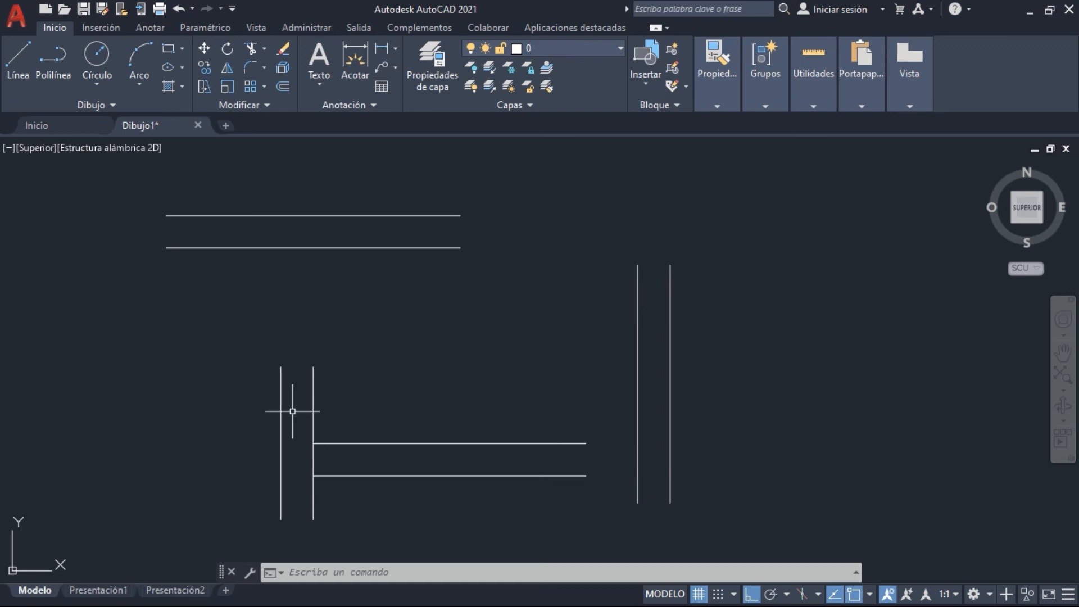
pyautogui.click(263, 63)
pyautogui.click(292, 102)
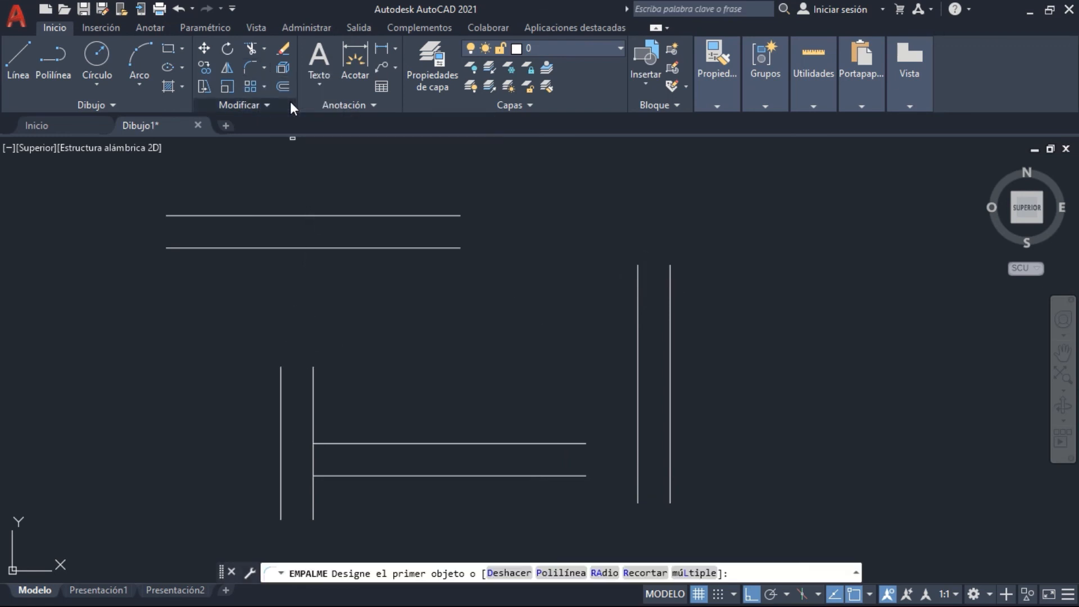
pyautogui.click(426, 215)
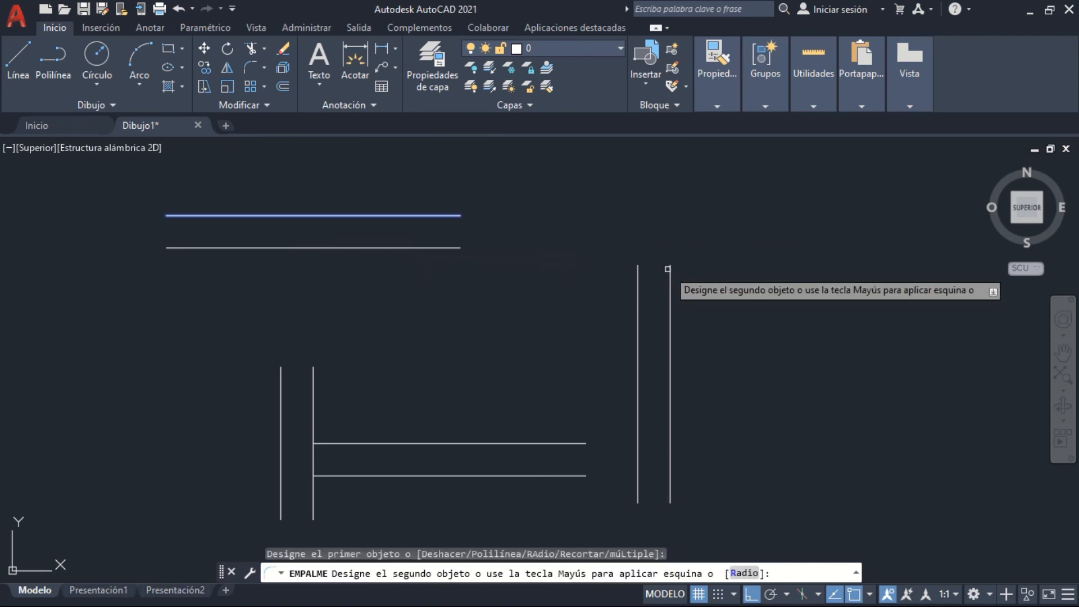
pyautogui.click(670, 275)
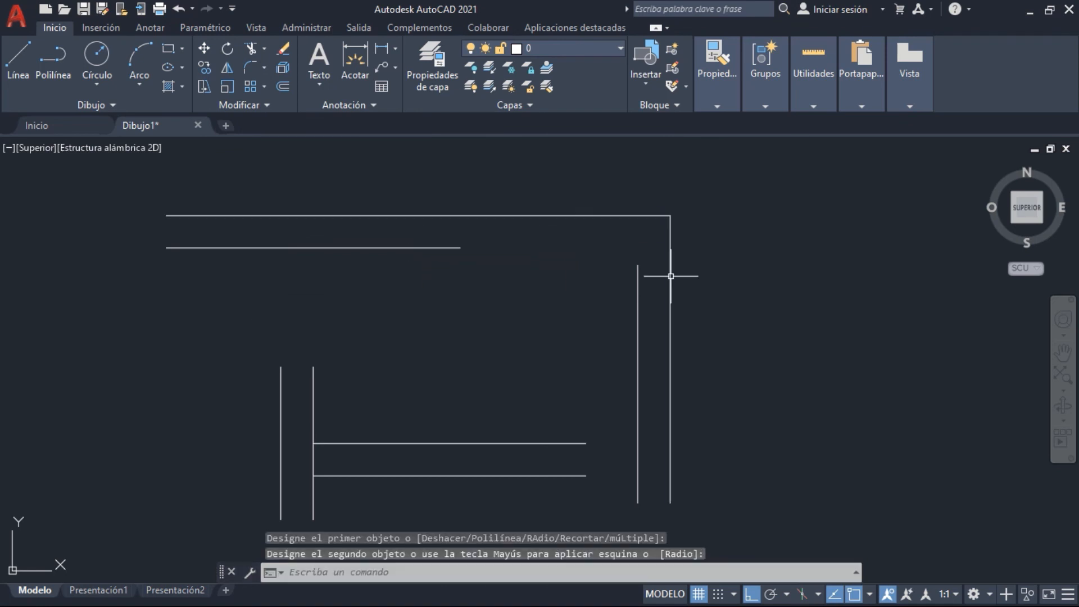
pyautogui.click(258, 64)
pyautogui.click(412, 248)
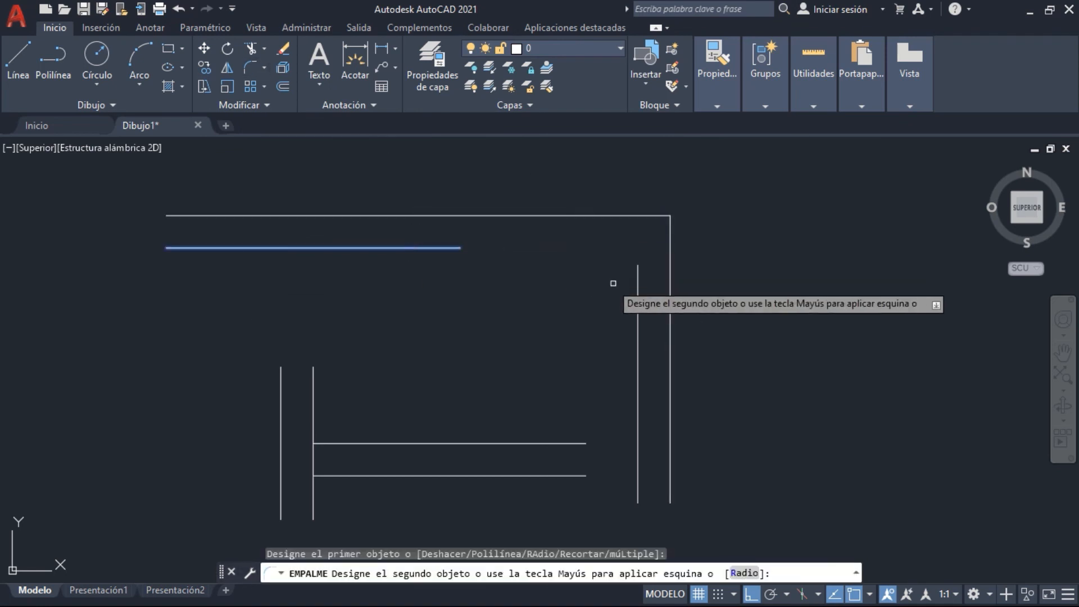
pyautogui.click(638, 304)
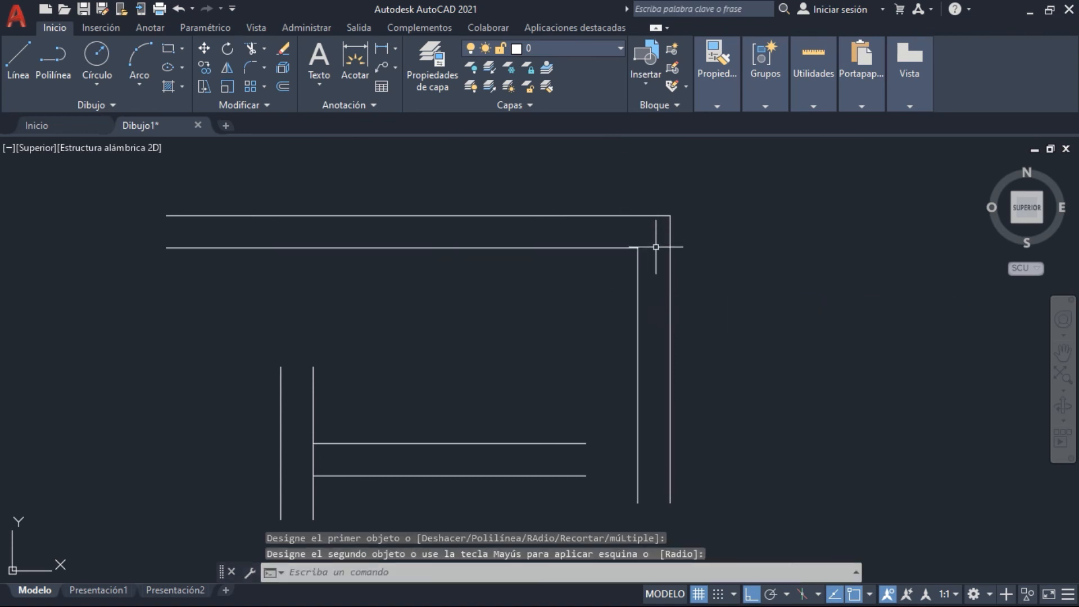
# Extend the left vertical pair up to the inner top line and the lower horizontal pair to the inner right line
pyautogui.click(249, 50)
pyautogui.click(312, 377)
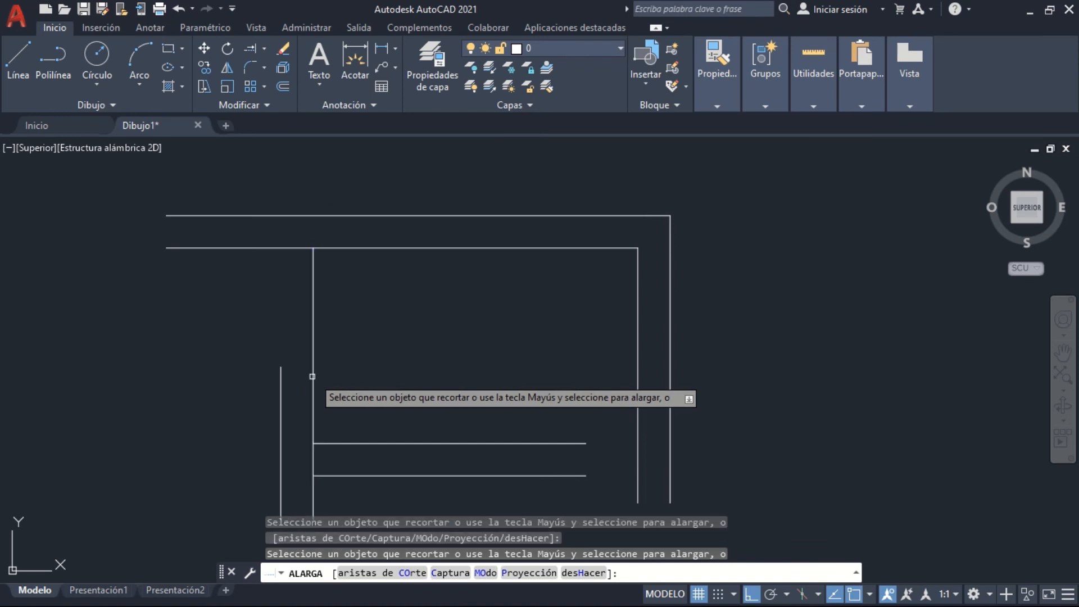
pyautogui.click(281, 367)
pyautogui.click(486, 444)
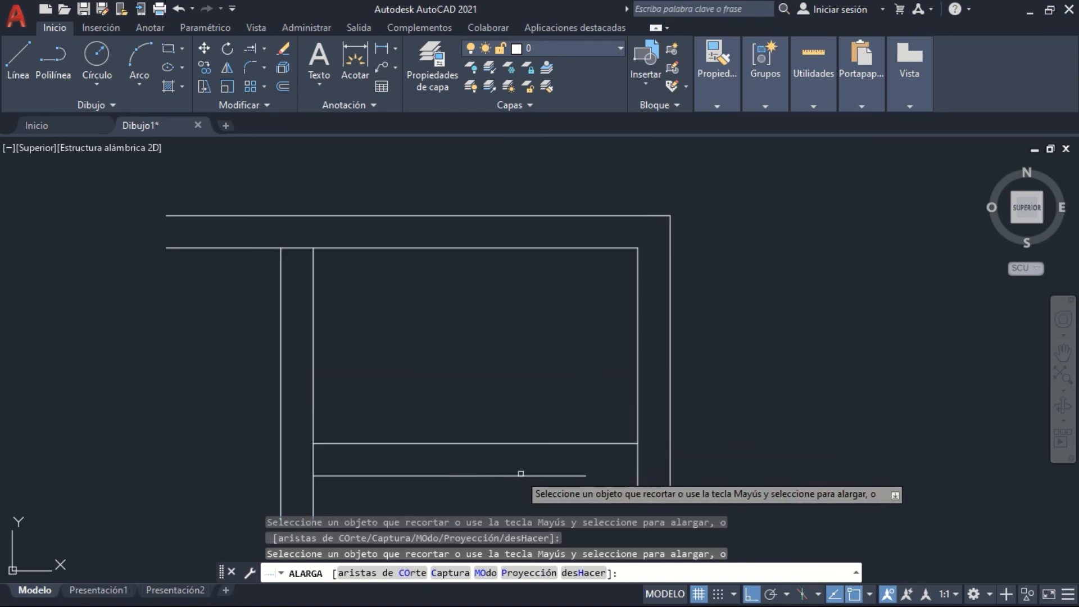
pyautogui.click(521, 475)
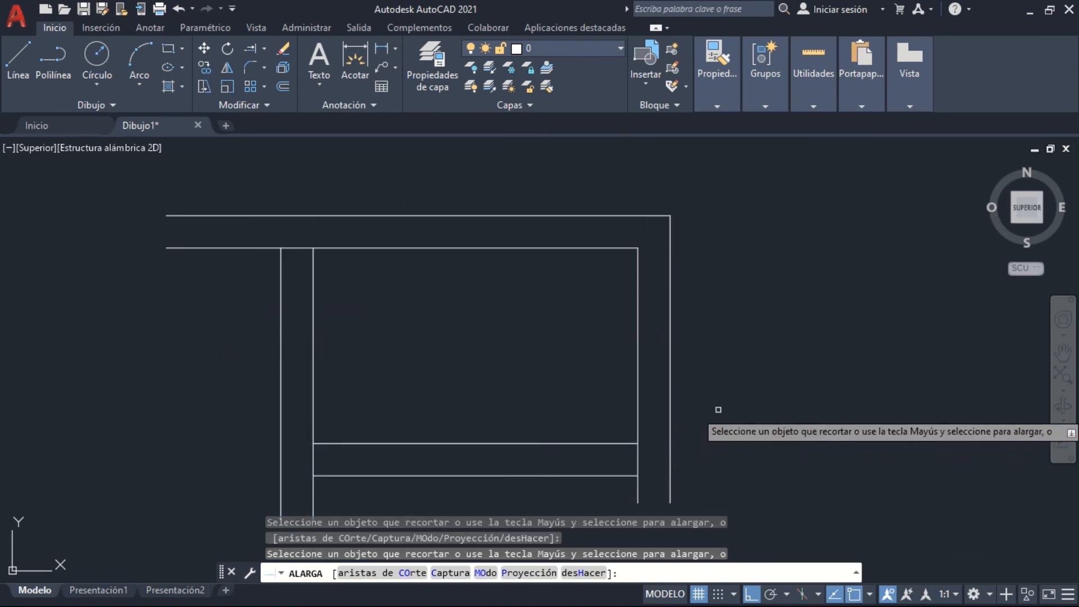
# Extend the lowest horizontal line to the outer verticals on both sides and the outer left vertical up to the outer top line
pyautogui.click(625, 475)
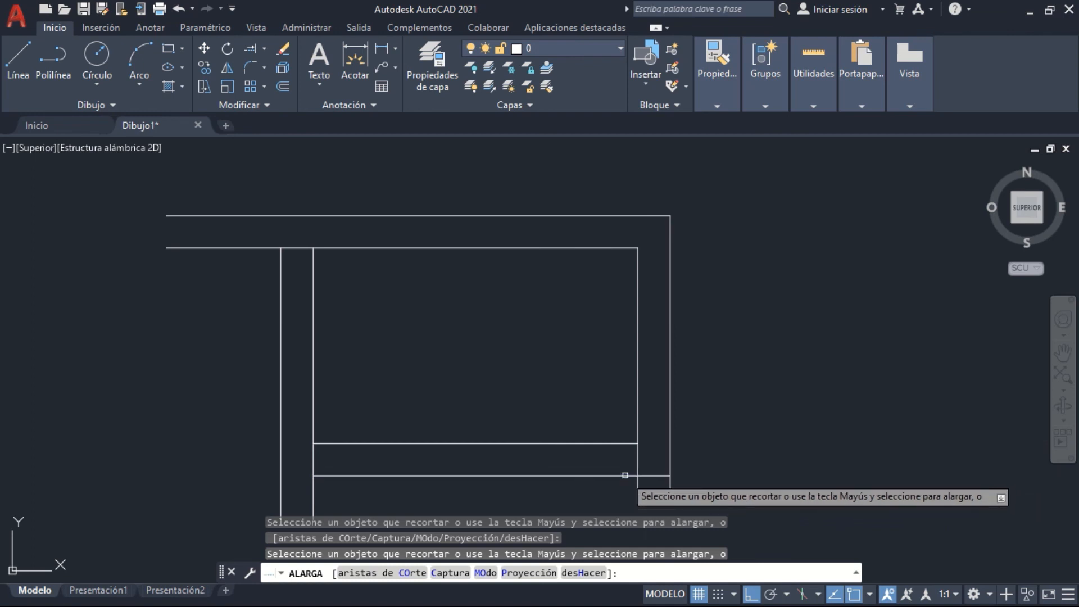
pyautogui.click(281, 276)
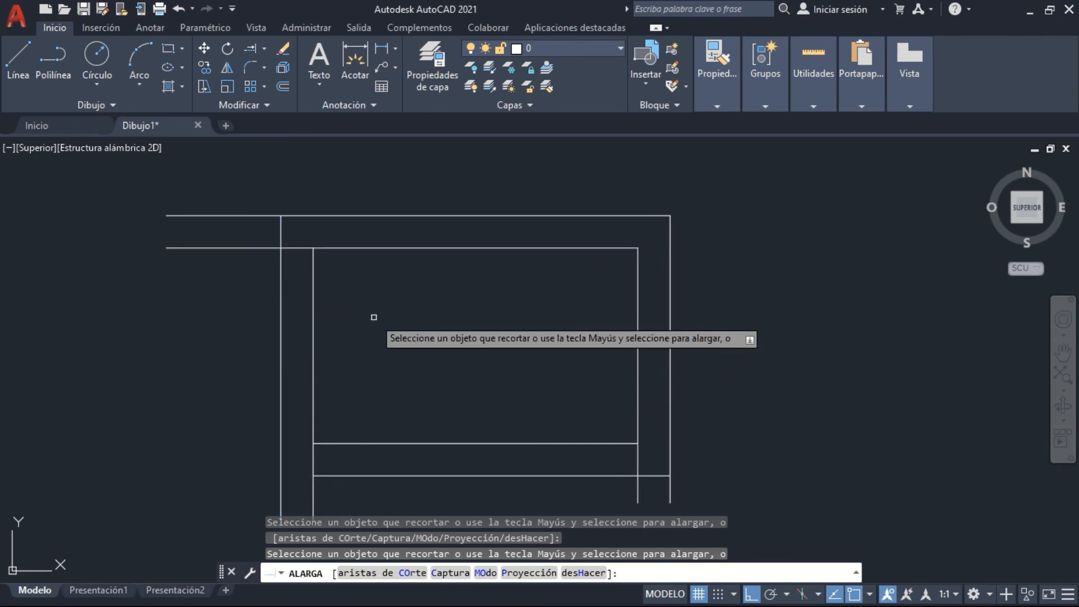
pyautogui.moveTo(374, 317); pyautogui.dragTo(375, 253, button='middle')
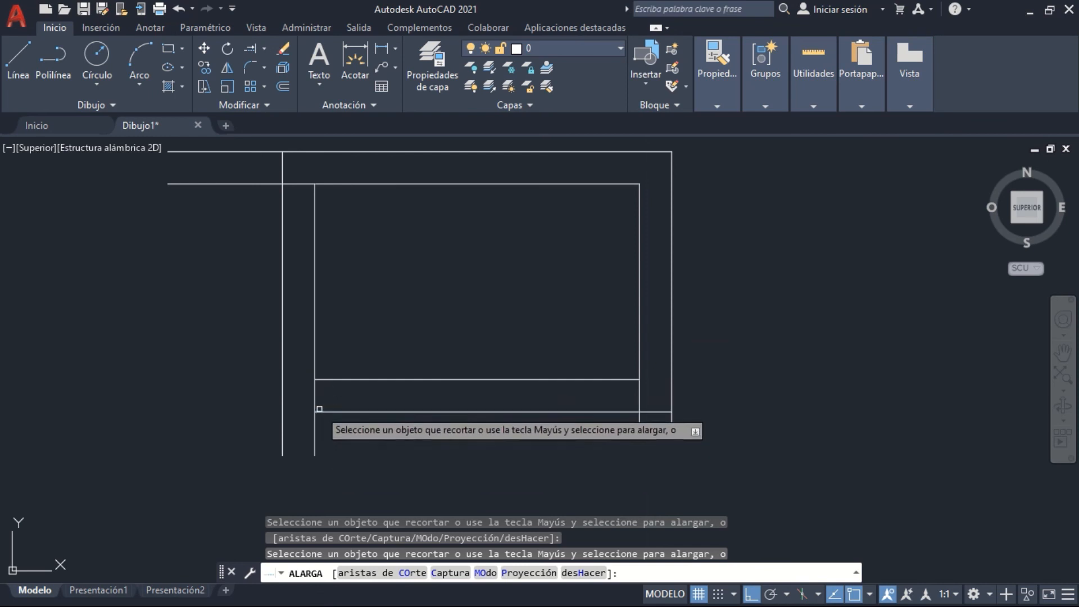
pyautogui.moveTo(319, 409); pyautogui.dragTo(319, 420)
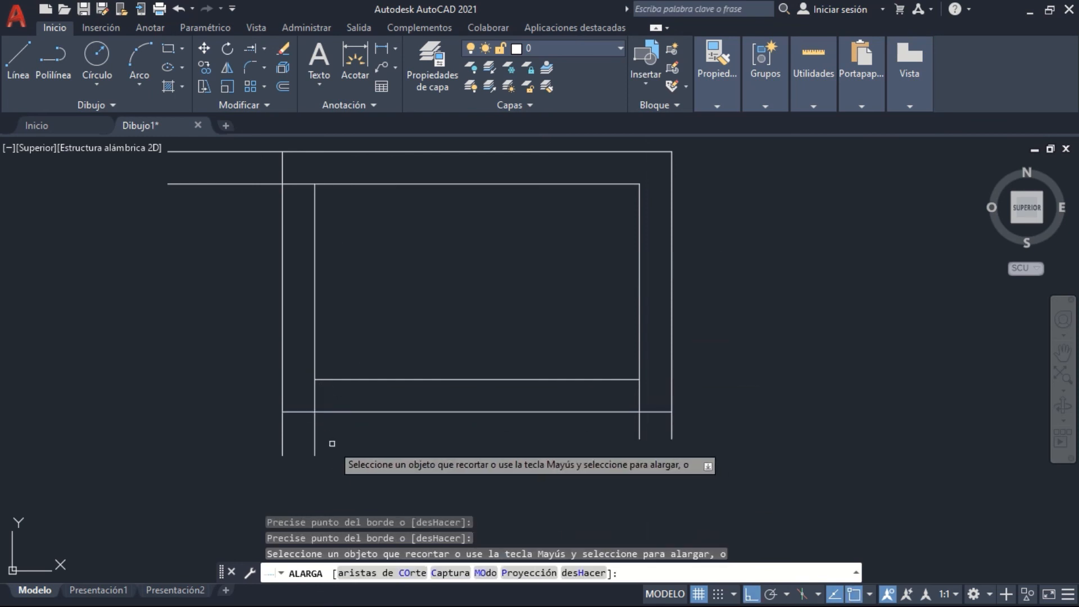
# Trim the vertical line ends that overrun the inner and outer rectangles at both lower corners
pyautogui.click(314, 444)
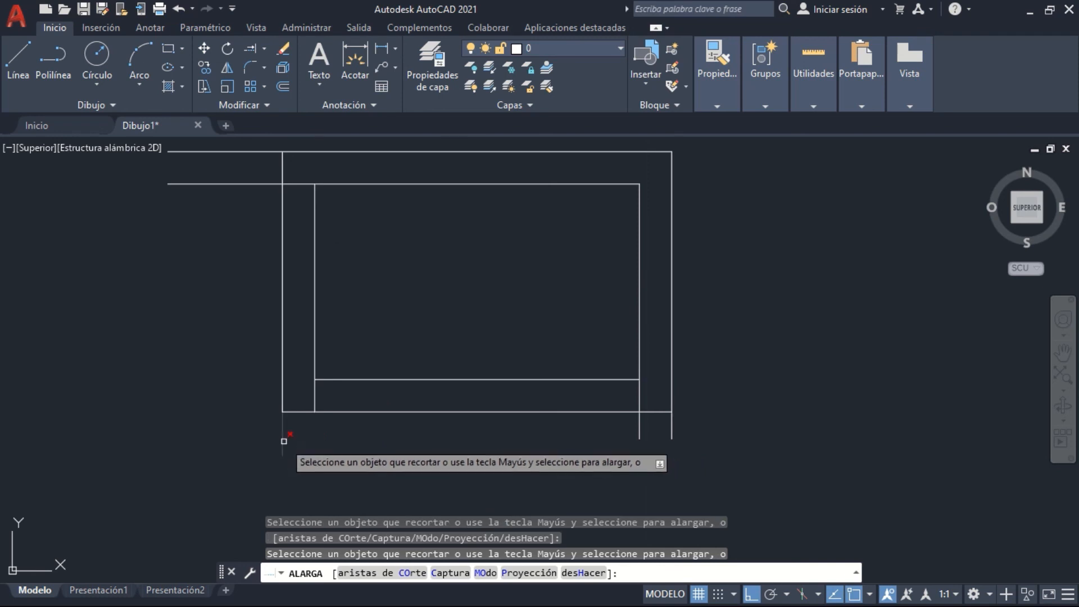
pyautogui.click(313, 401)
pyautogui.click(411, 391)
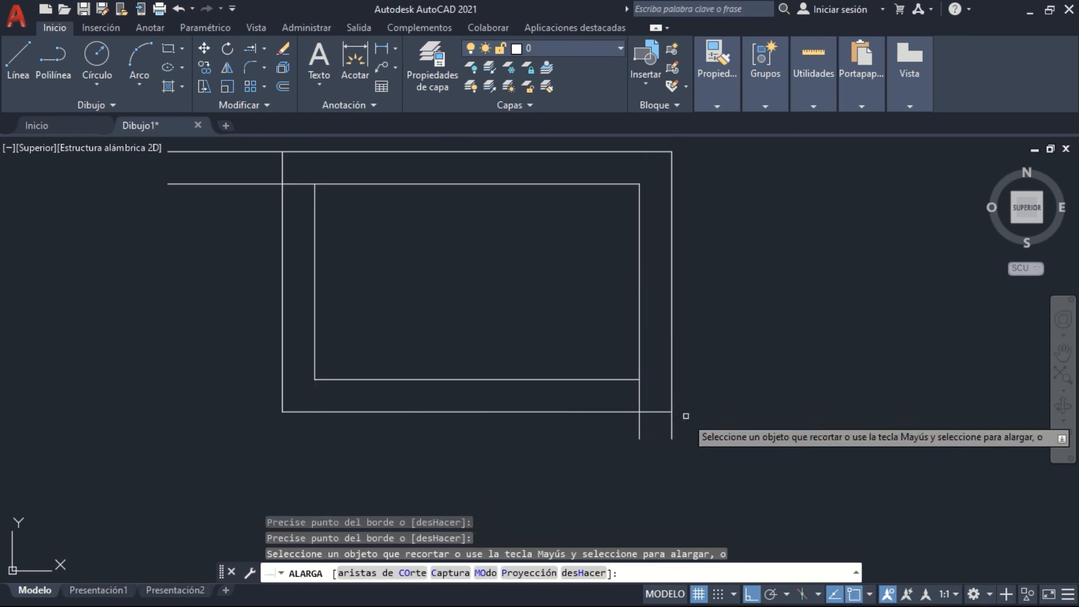
pyautogui.click(691, 449)
pyautogui.click(617, 436)
pyautogui.click(639, 429)
pyautogui.click(639, 396)
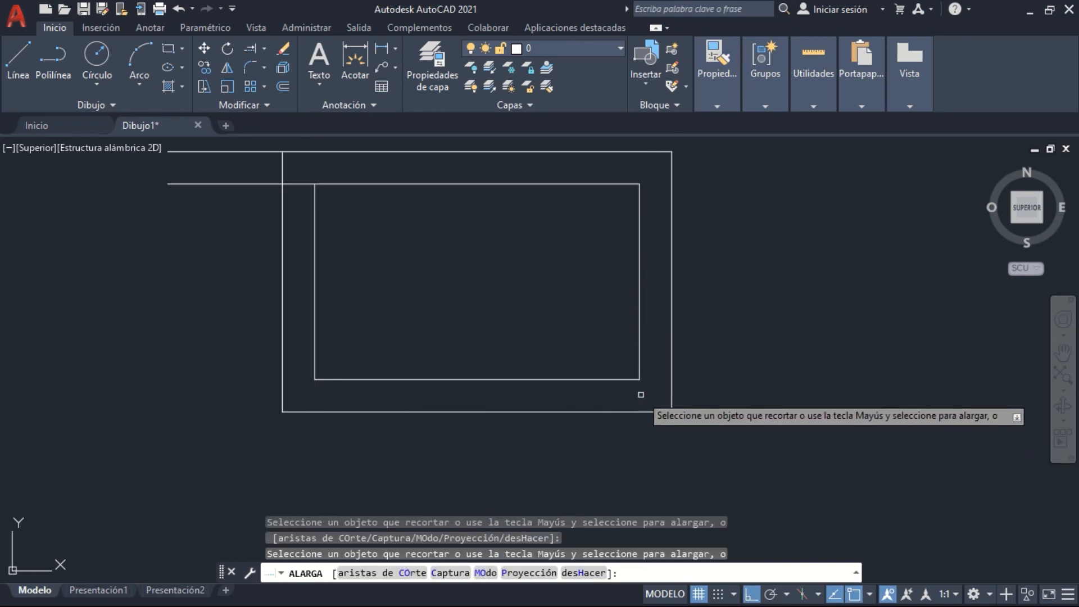
# Trim the upper horizontal line pair where it overruns the inner and outer rectangles at the upper-left corner
pyautogui.click(300, 183)
pyautogui.click(262, 208)
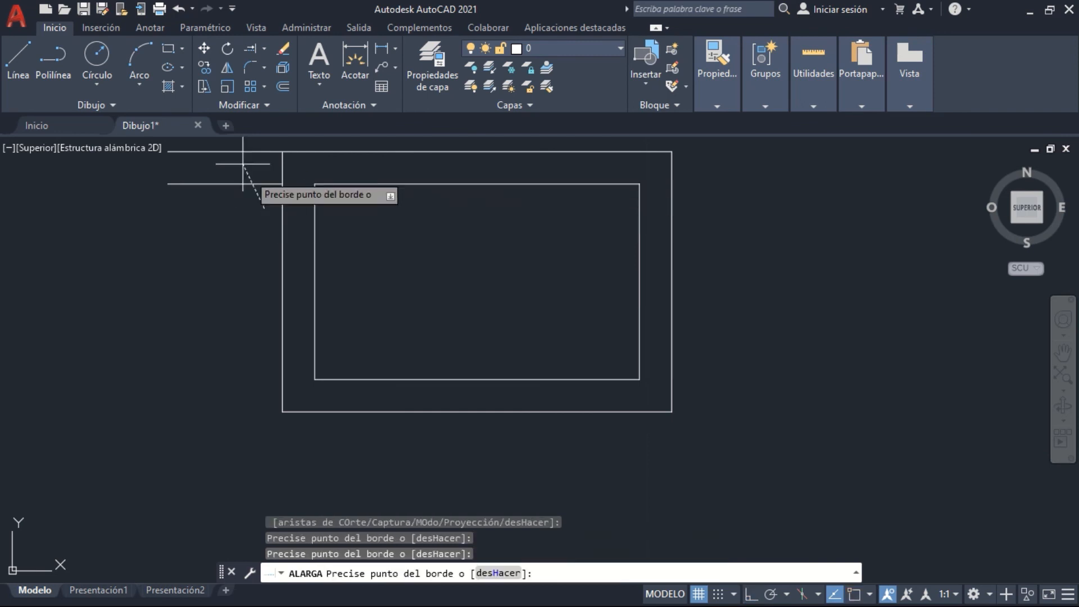
pyautogui.click(239, 191)
pyautogui.click(210, 167)
pyautogui.click(211, 201)
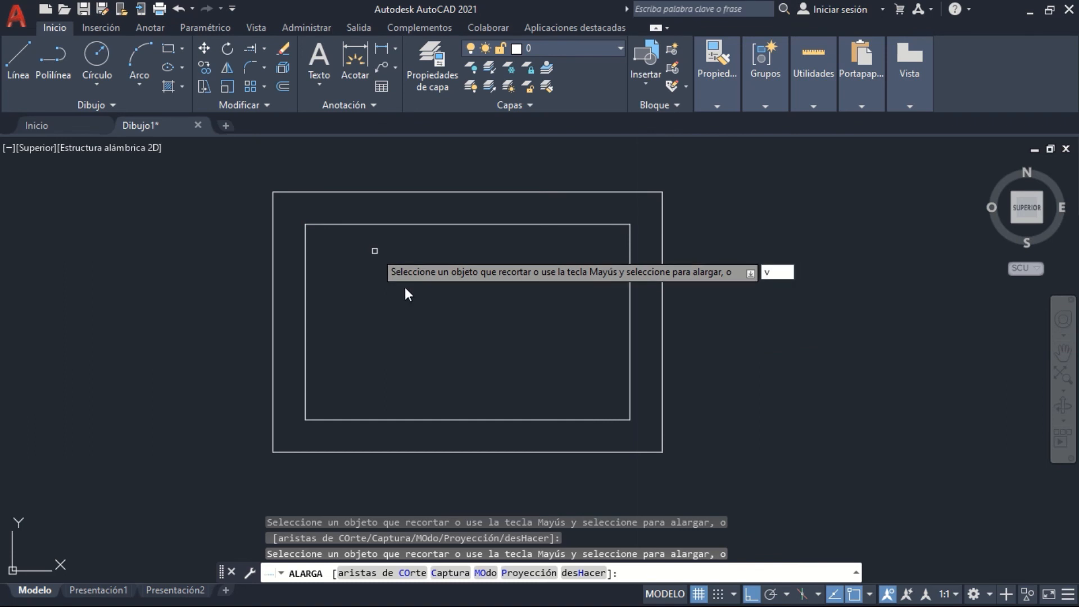
pyautogui.press('Escape')
# Select lines of the small and large double rectangles to examine the finished shapes, and clear the selection
pyautogui.click(421, 207)
pyautogui.click(410, 230)
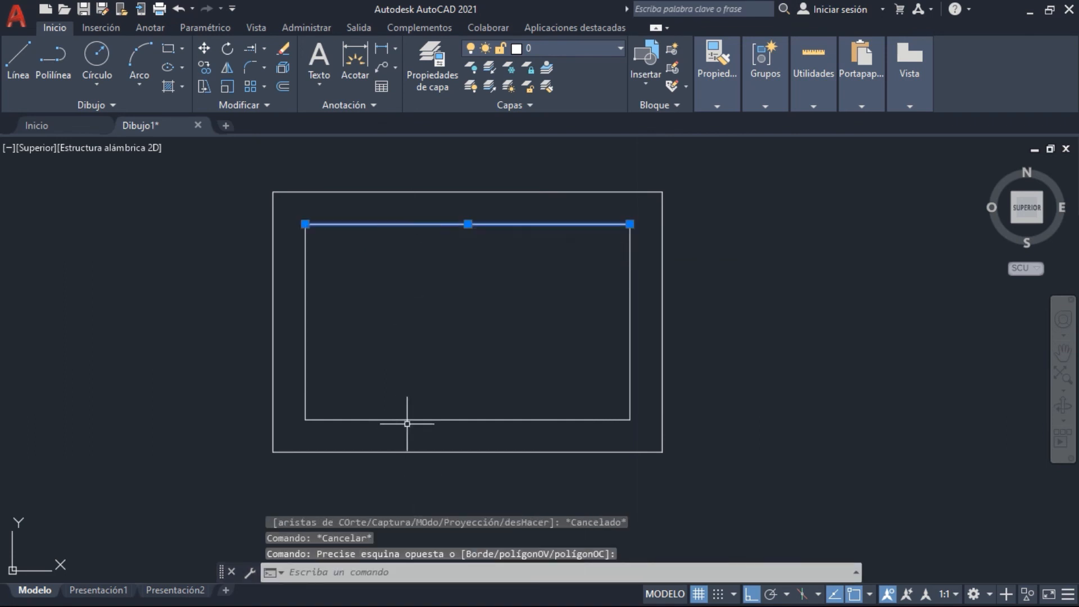
pyautogui.click(407, 424)
pyautogui.click(404, 388)
pyautogui.click(635, 357)
pyautogui.click(620, 353)
pyautogui.click(679, 351)
pyautogui.click(651, 355)
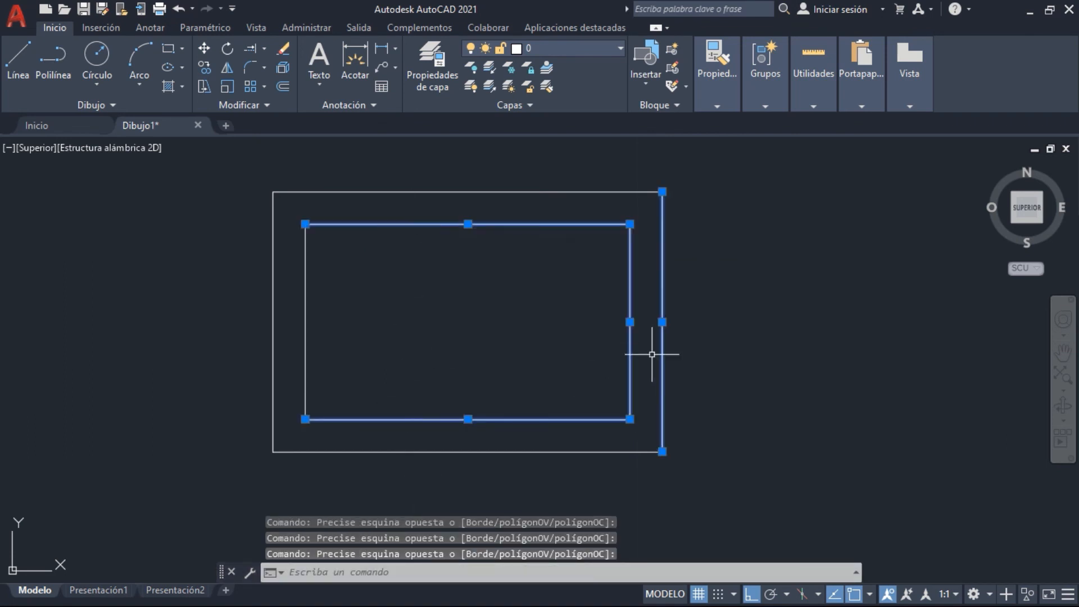
pyautogui.scroll(-5, 655, 355)
pyautogui.moveTo(662, 346); pyautogui.dragTo(548, 345, button='middle')
pyautogui.click(936, 367)
pyautogui.click(927, 242)
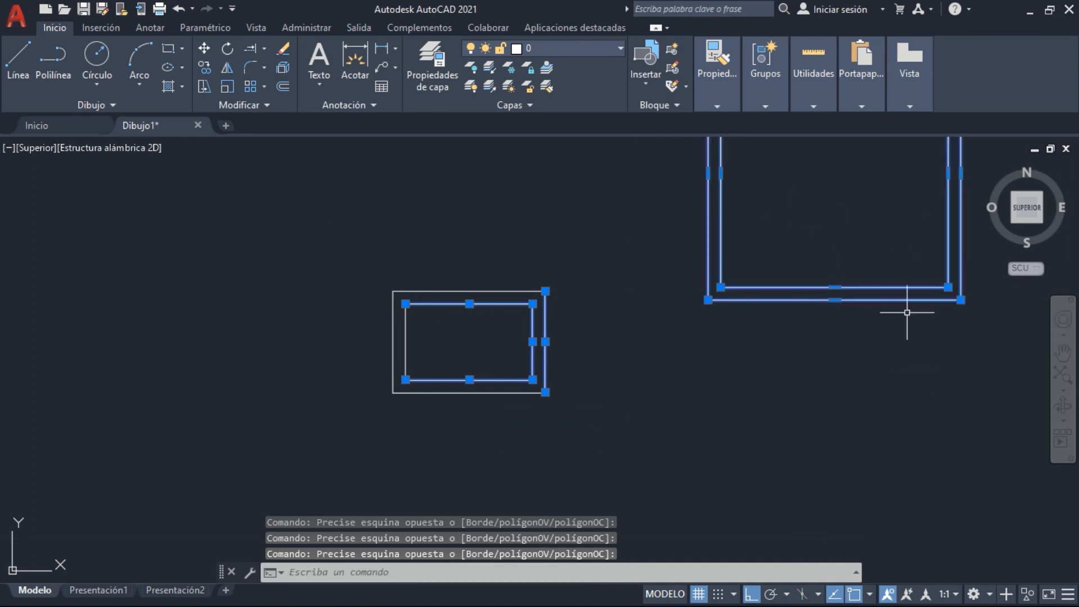
pyautogui.press('Escape')
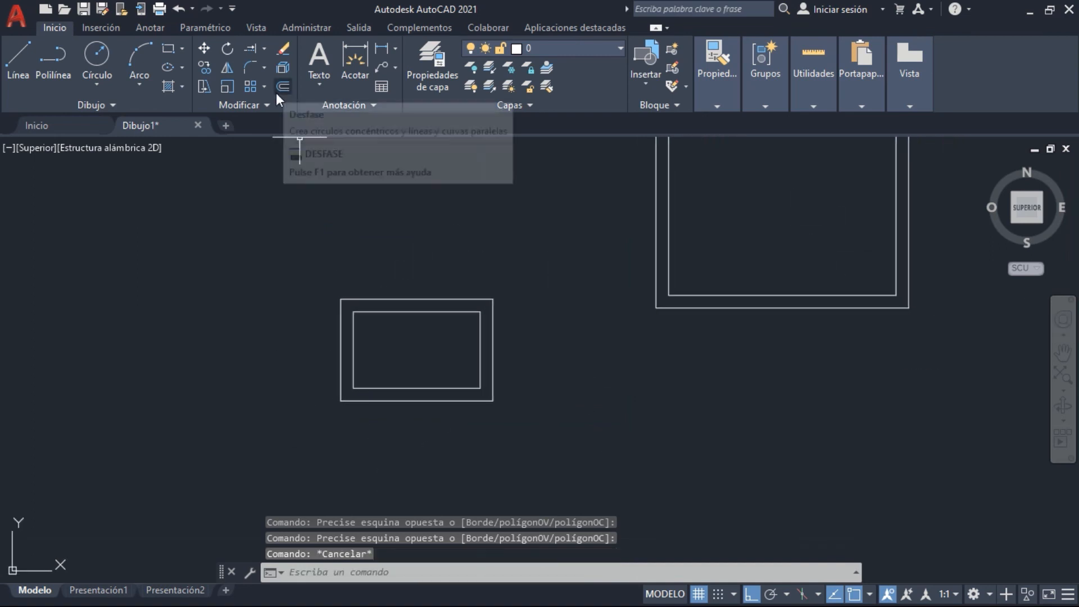
pyautogui.click(257, 103)
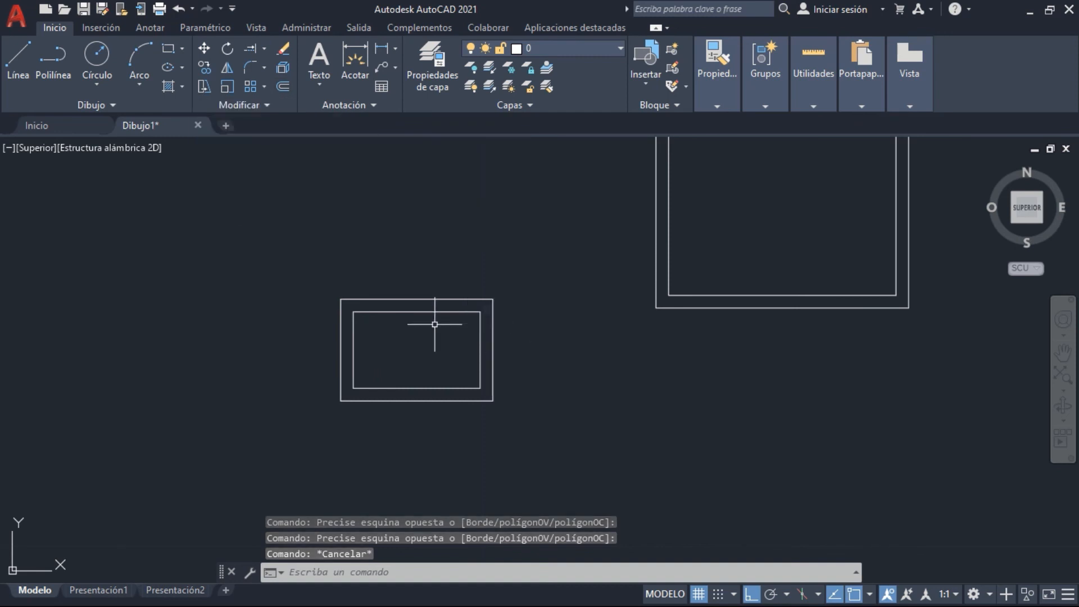
pyautogui.hotkey('ctrl', 'z')
pyautogui.hotkey('ctrl', 'z')
pyautogui.hotkey('ctrl', 'z')
pyautogui.hotkey('ctrl', 'y')
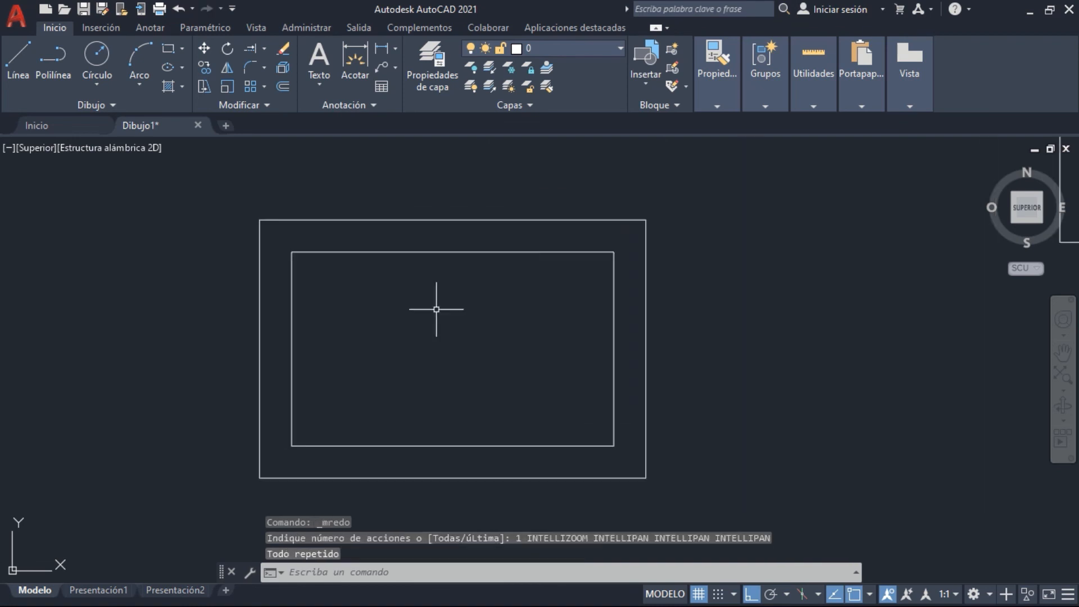
pyautogui.moveTo(660, 330); pyautogui.dragTo(629, 317, button='middle')
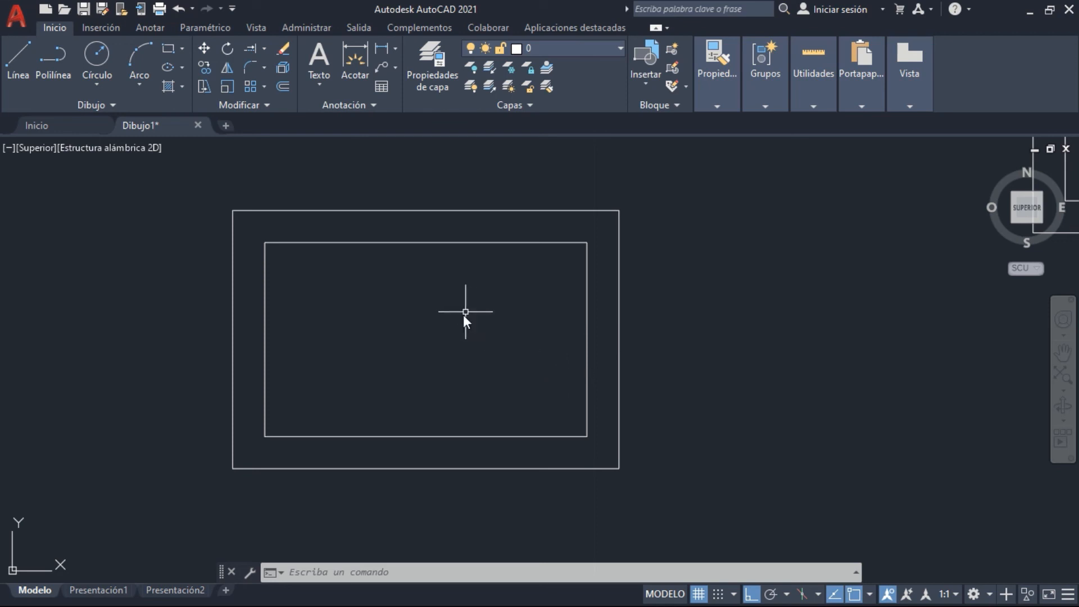
# Copy the inner rectangle's top line from its right endpoint to the midpoint of the inner right vertical
pyautogui.write('c')
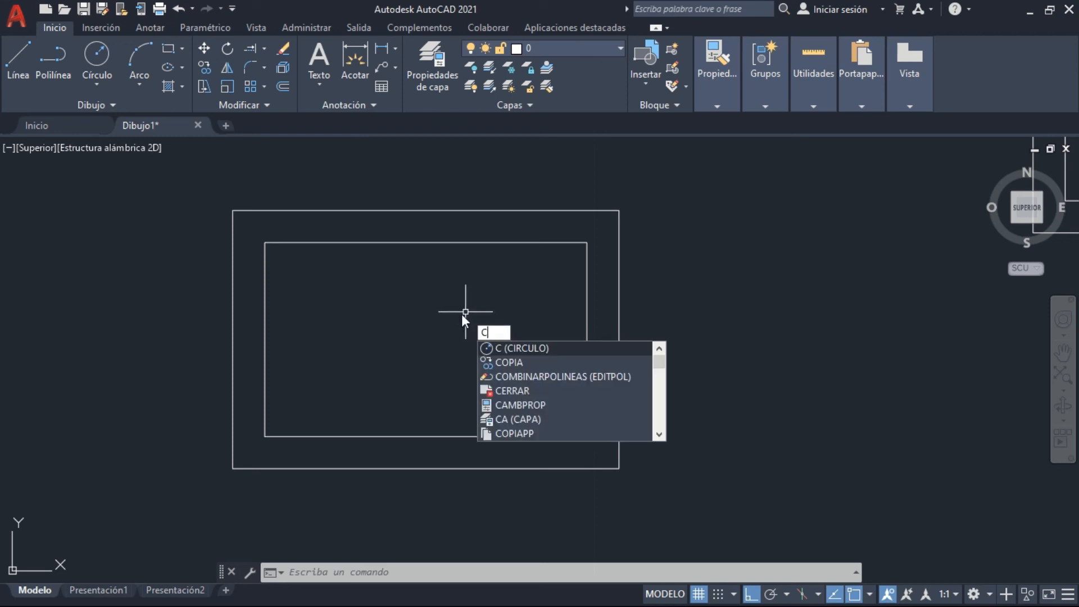
pyautogui.write('o')
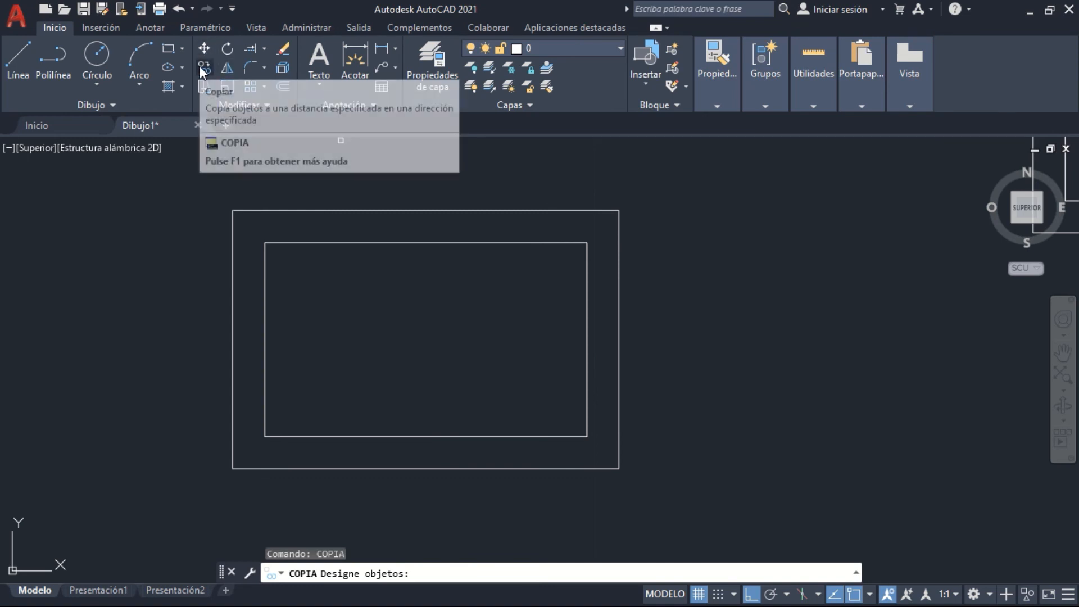
pyautogui.click(589, 243)
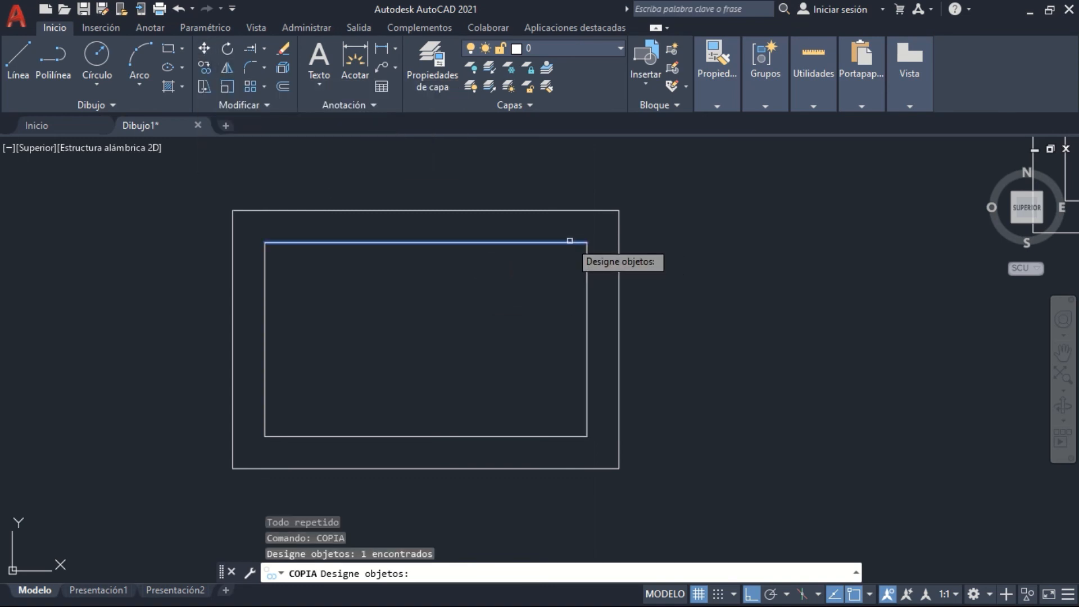
pyautogui.press('Return')
pyautogui.click(587, 242)
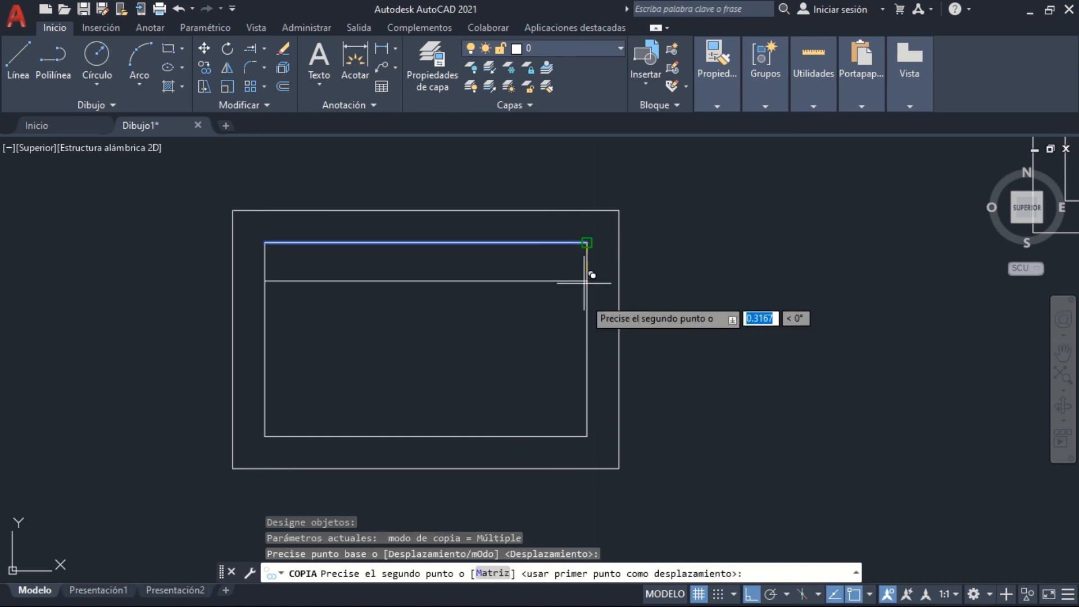
pyautogui.click(586, 339)
pyautogui.press('Escape')
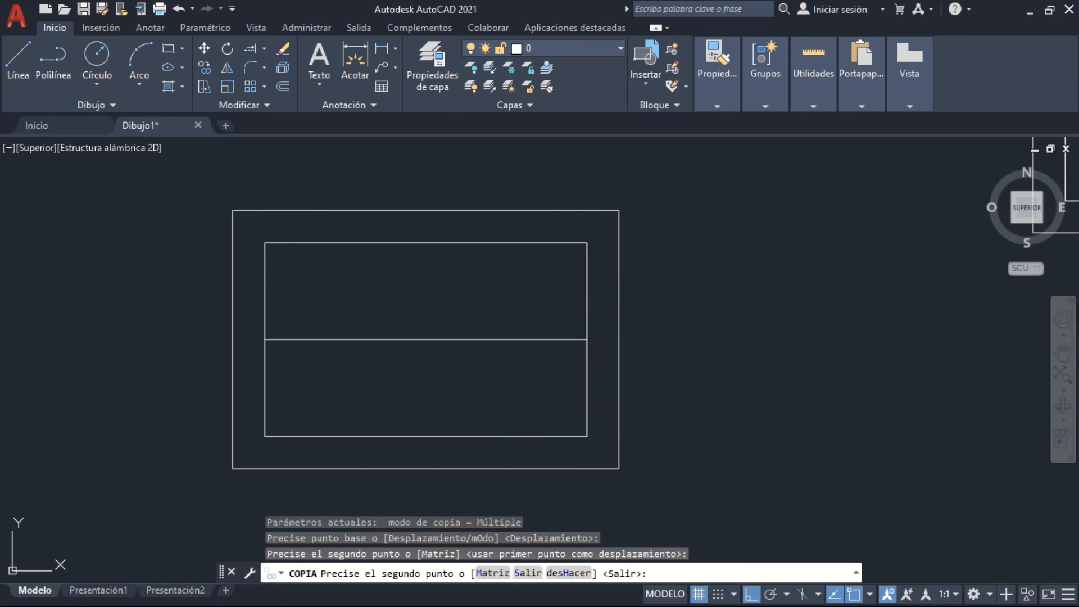
pyautogui.click(460, 373)
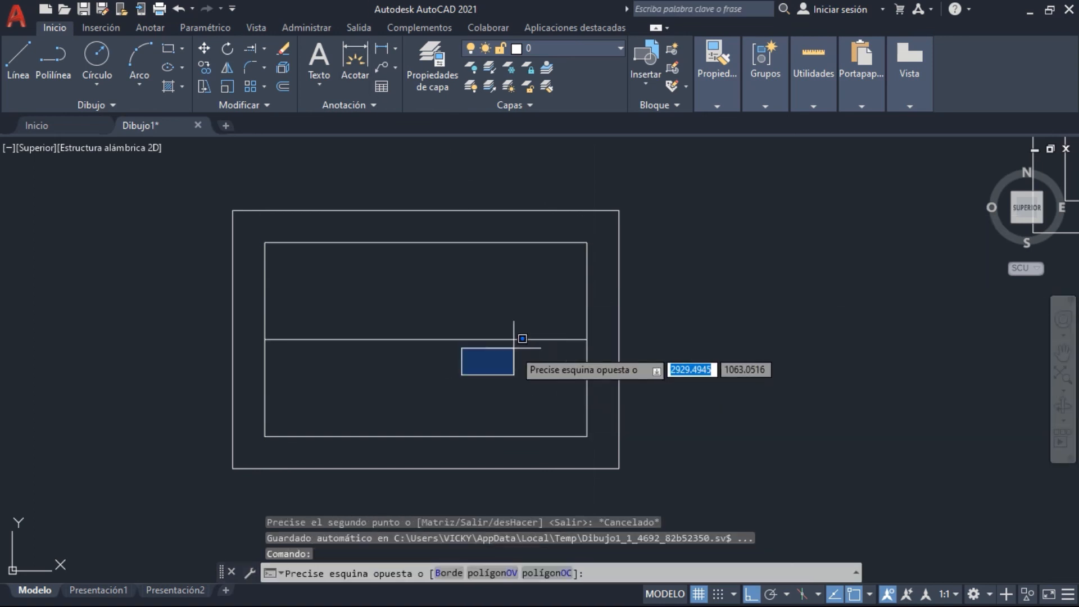
pyautogui.press('Escape')
pyautogui.click(283, 87)
pyautogui.click(586, 339)
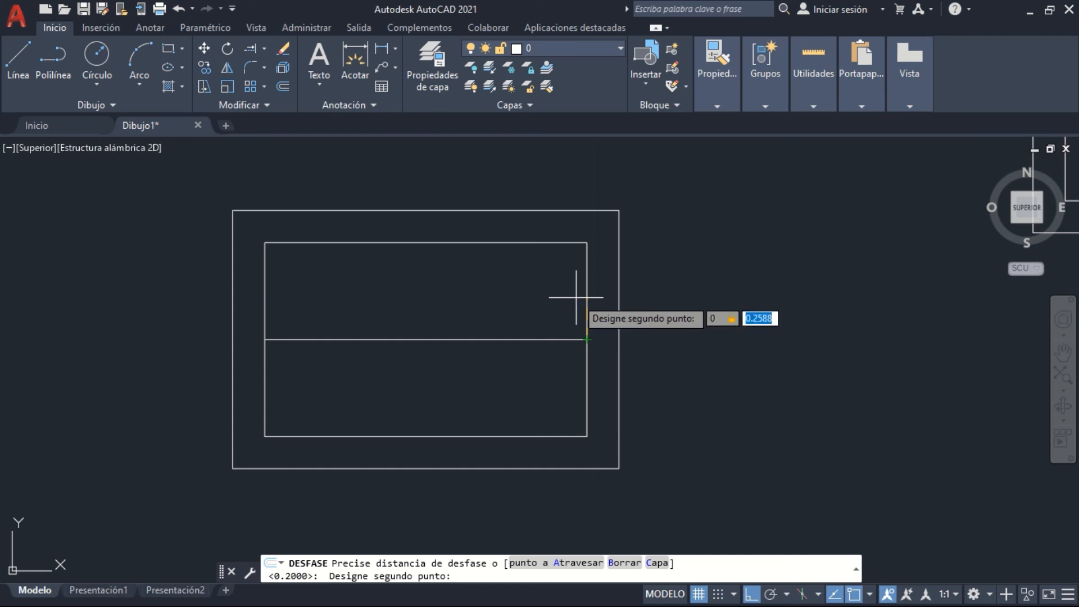
pyautogui.press('Escape')
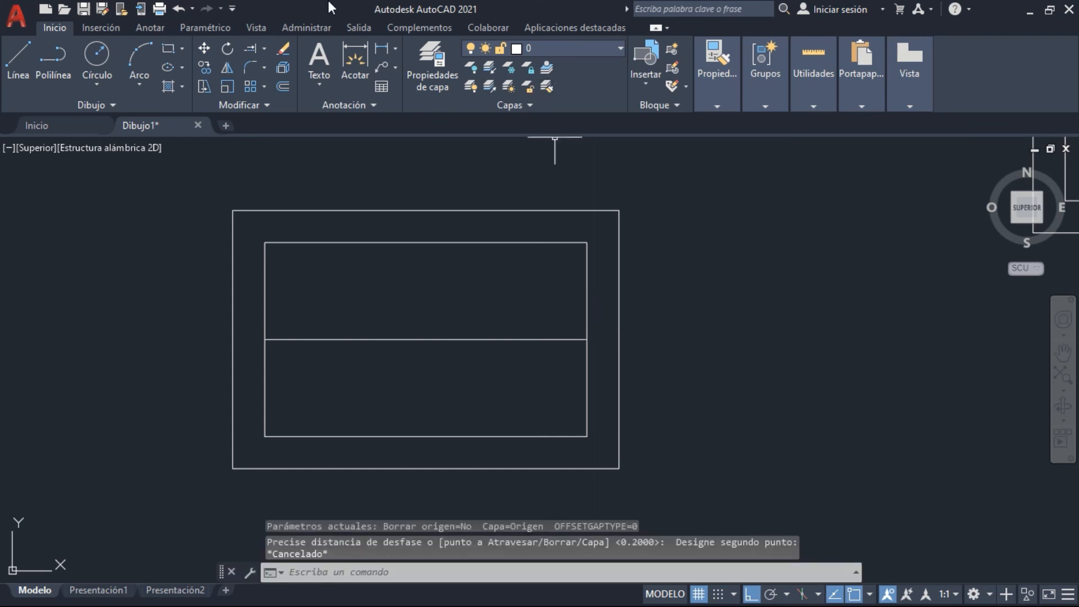
# Offset the middle horizontal line by 0.4 both upward and downward
pyautogui.click(284, 85)
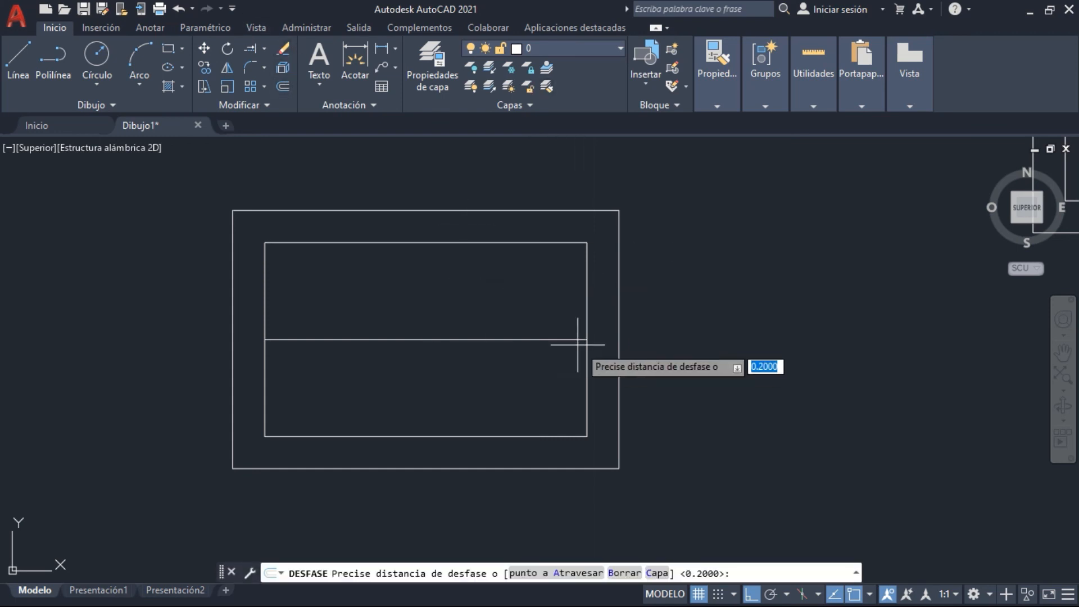
pyautogui.write('.4')
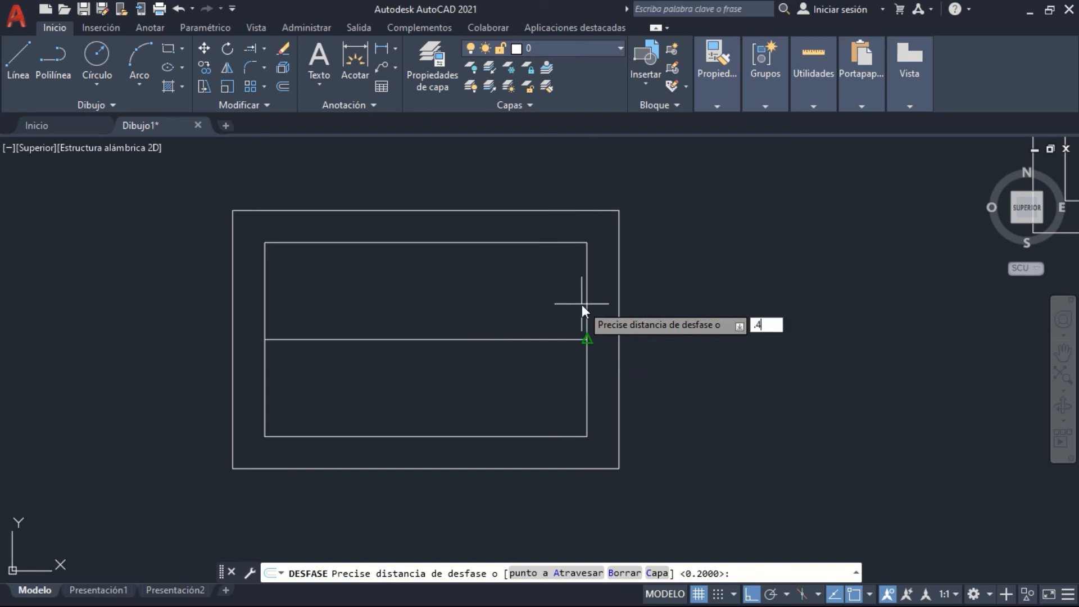
pyautogui.press('Return')
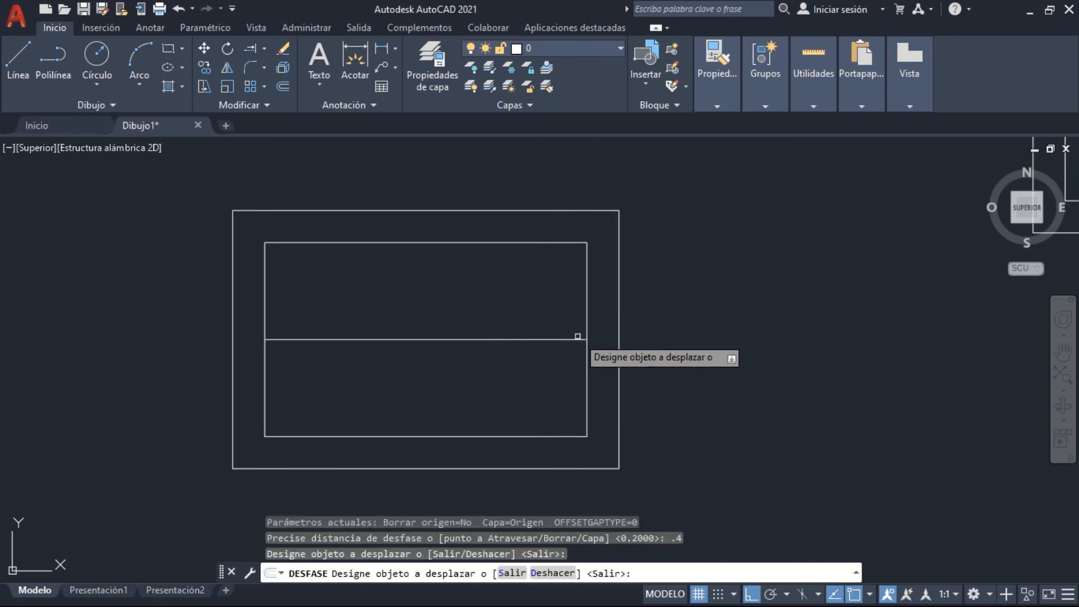
pyautogui.click(573, 337)
pyautogui.click(562, 285)
pyautogui.click(566, 340)
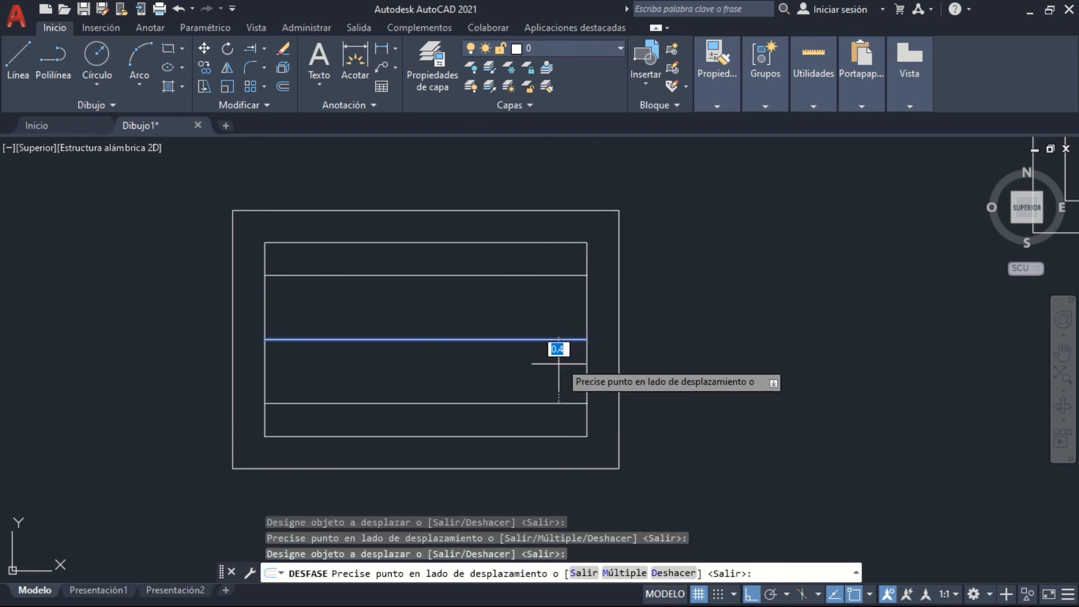
pyautogui.click(553, 360)
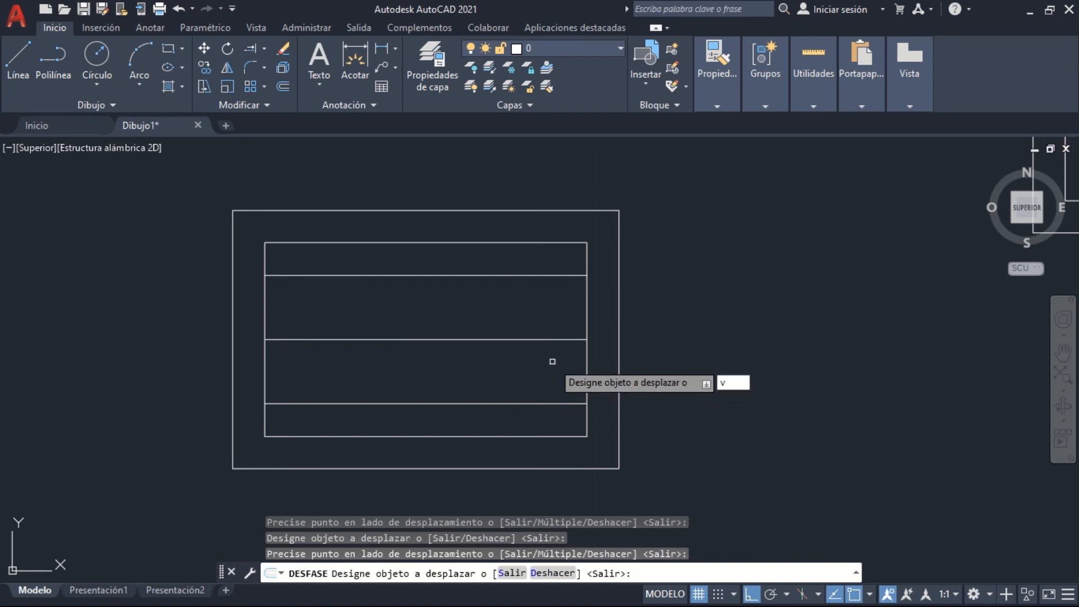
pyautogui.press('Escape')
pyautogui.press('Escape')
# Delete the middle horizontal line between the two offset lines
pyautogui.click(534, 366)
pyautogui.click(458, 321)
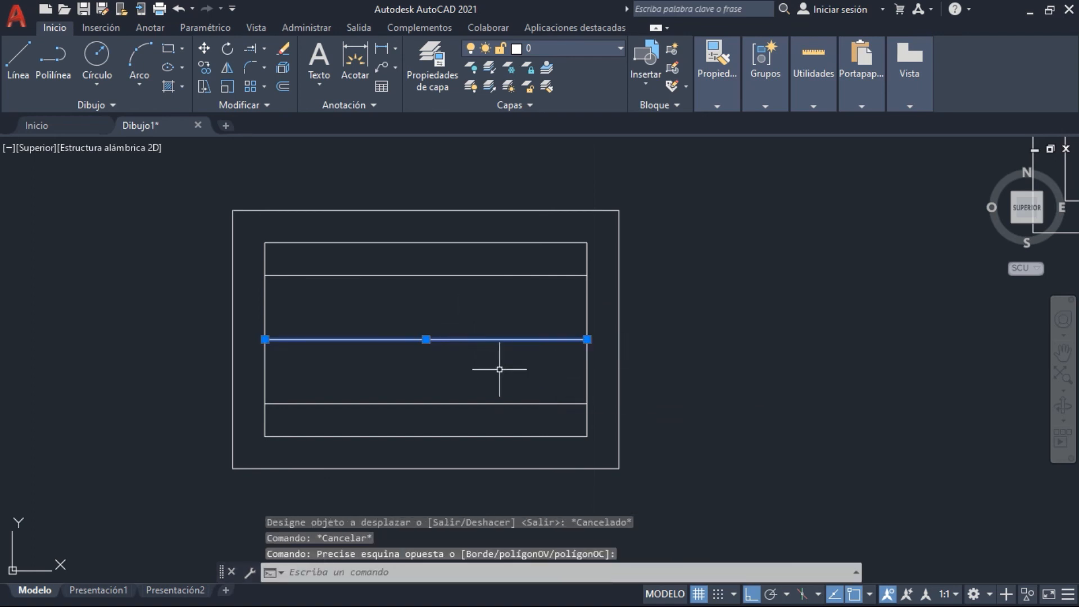
pyautogui.press('Delete')
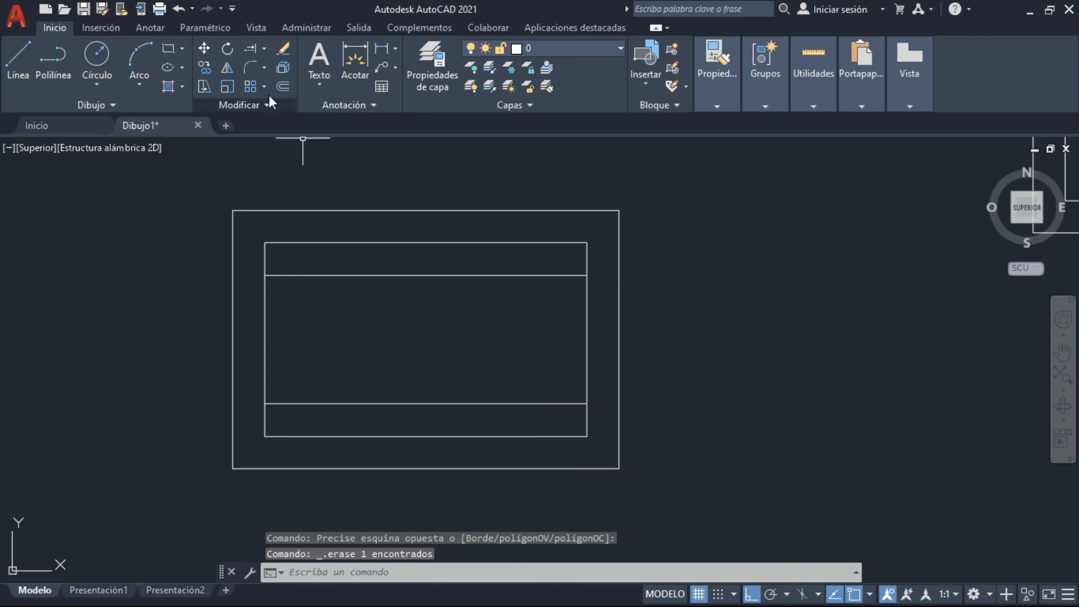
# Extend both offset lines to the outer right vertical and trim away their portions inside the inner rectangle
pyautogui.click(247, 46)
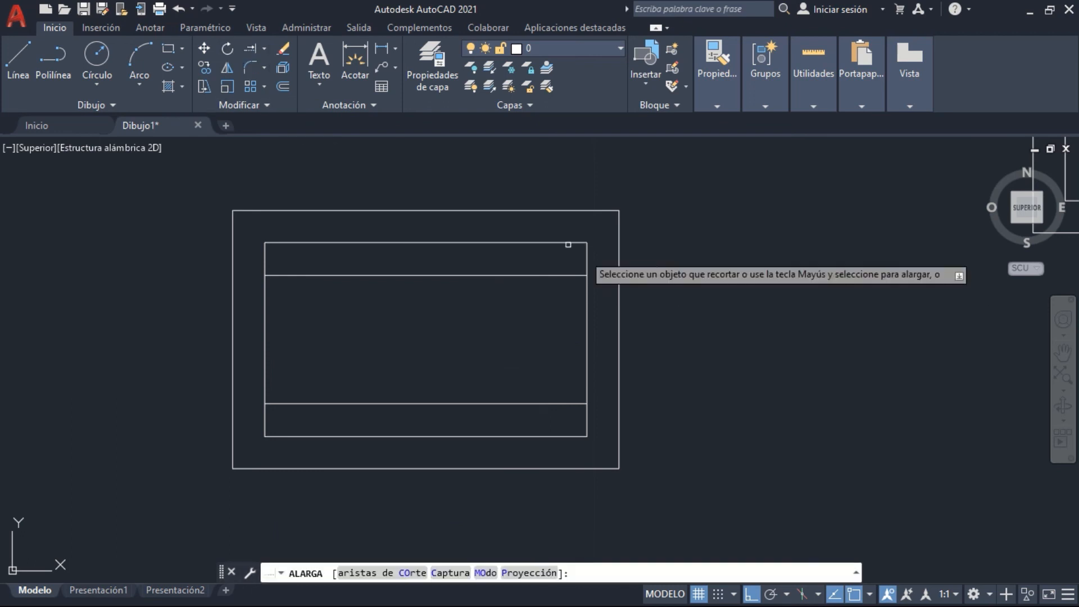
pyautogui.click(575, 276)
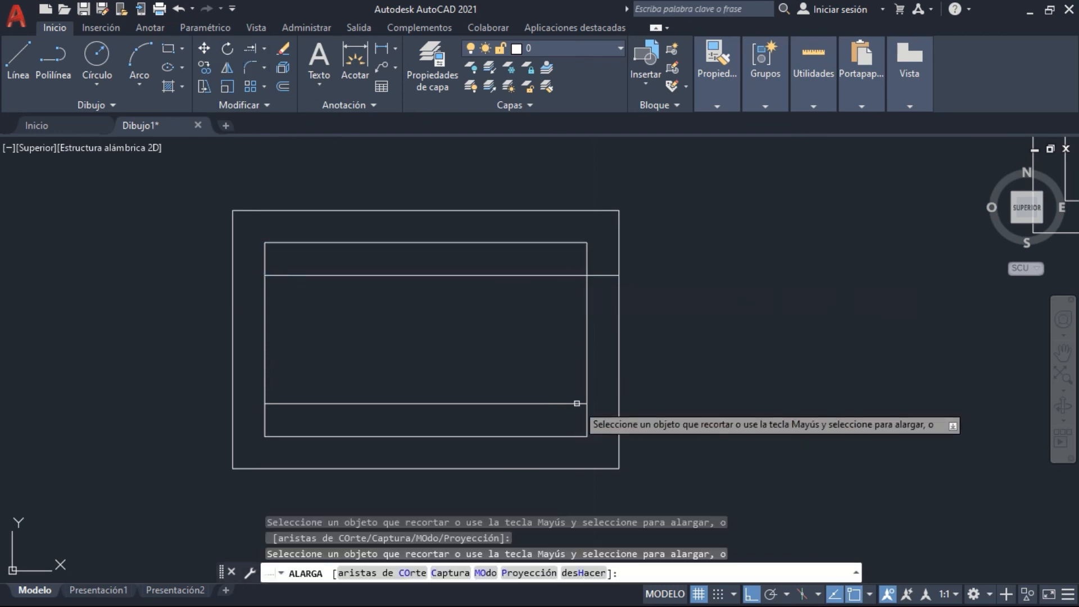
pyautogui.click(558, 417)
pyautogui.click(558, 416)
pyautogui.keyDown('shift'); pyautogui.click(556, 418); pyautogui.keyUp('shift')
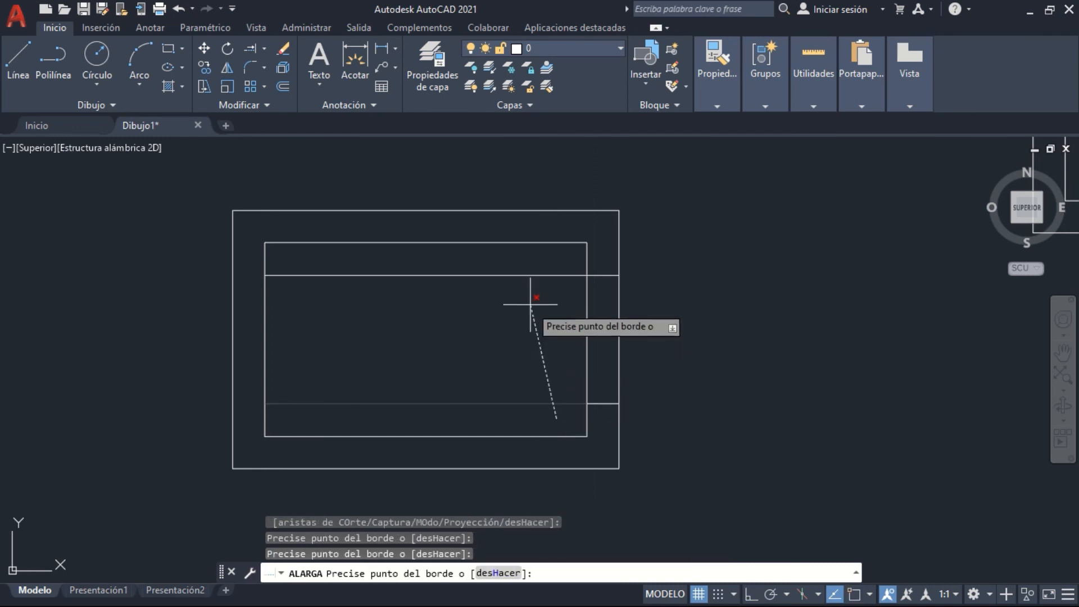
pyautogui.click(531, 265)
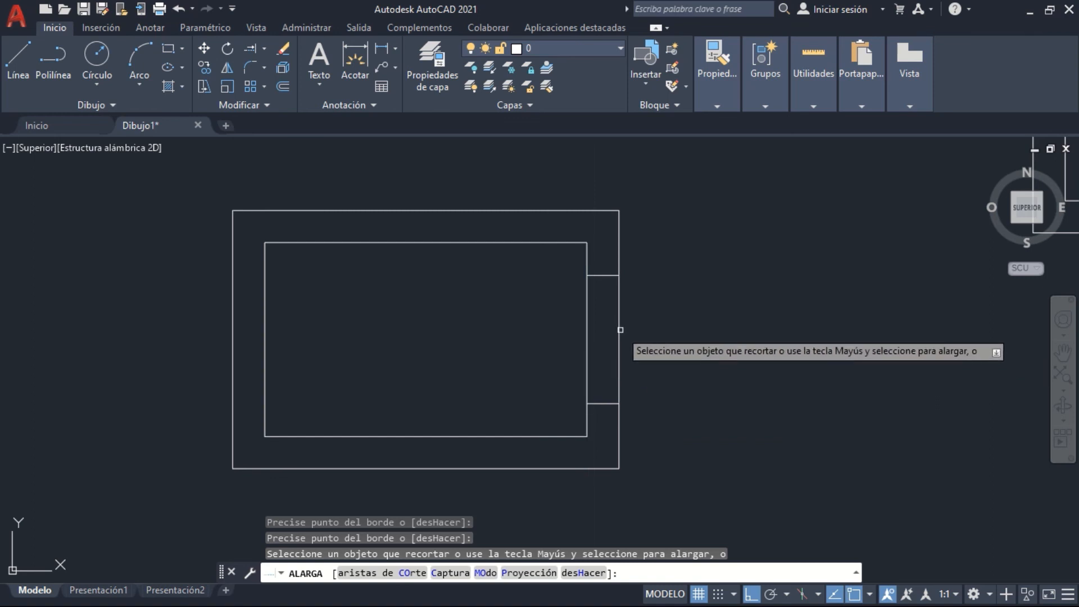
# Trim the inner and outer right verticals between the two short horizontal lines to open a gap in the wall
pyautogui.click(726, 336)
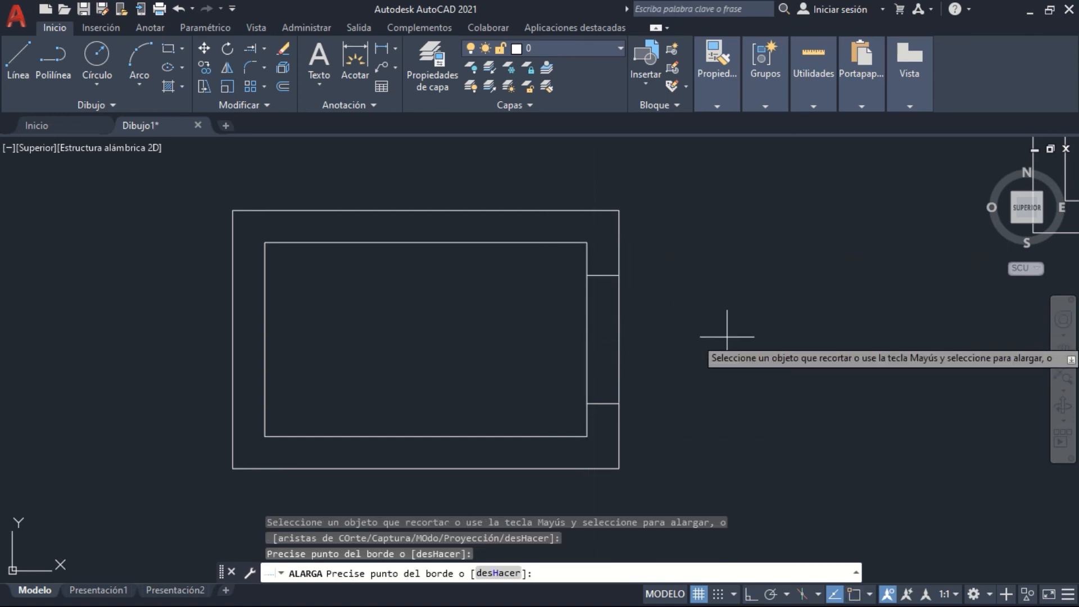
pyautogui.press('Return')
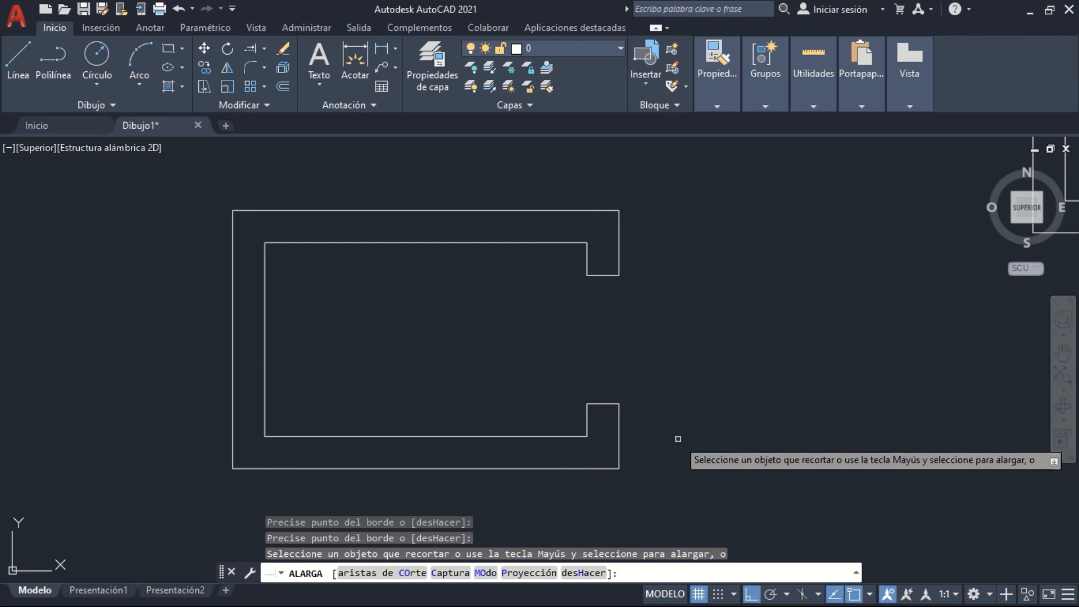
pyautogui.press('Escape')
pyautogui.moveTo(591, 317); pyautogui.dragTo(757, 364)
pyautogui.click(748, 345)
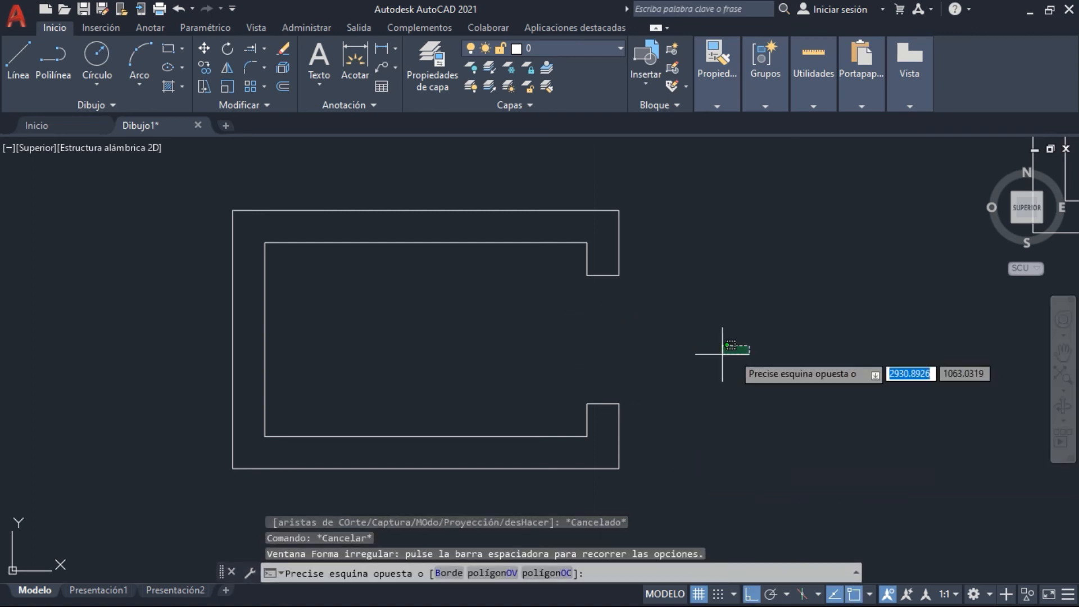
pyautogui.click(574, 345)
pyautogui.moveTo(725, 366); pyautogui.dragTo(681, 402, button='middle')
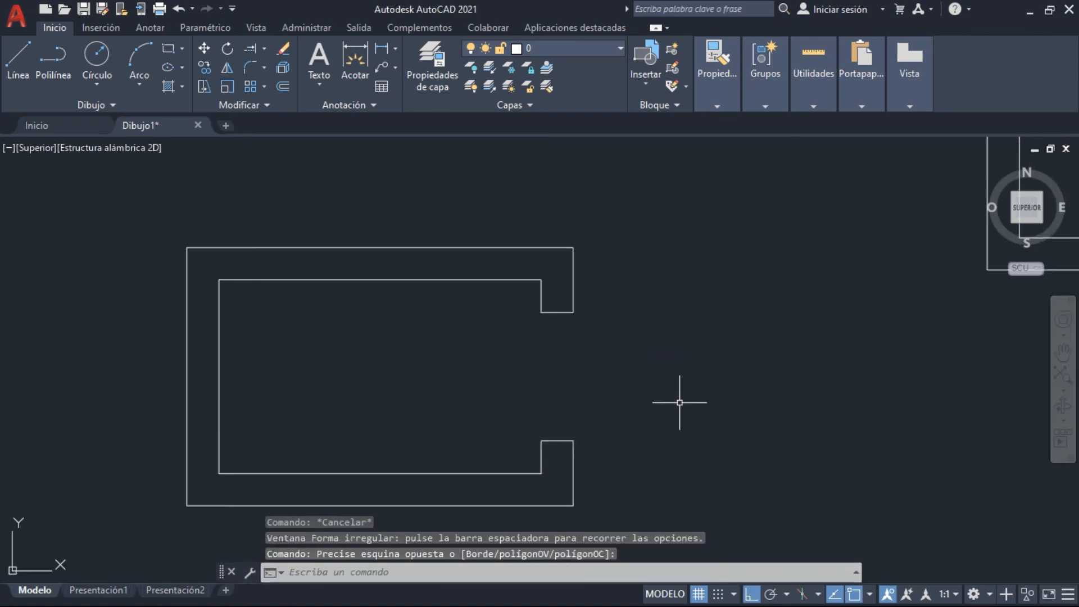